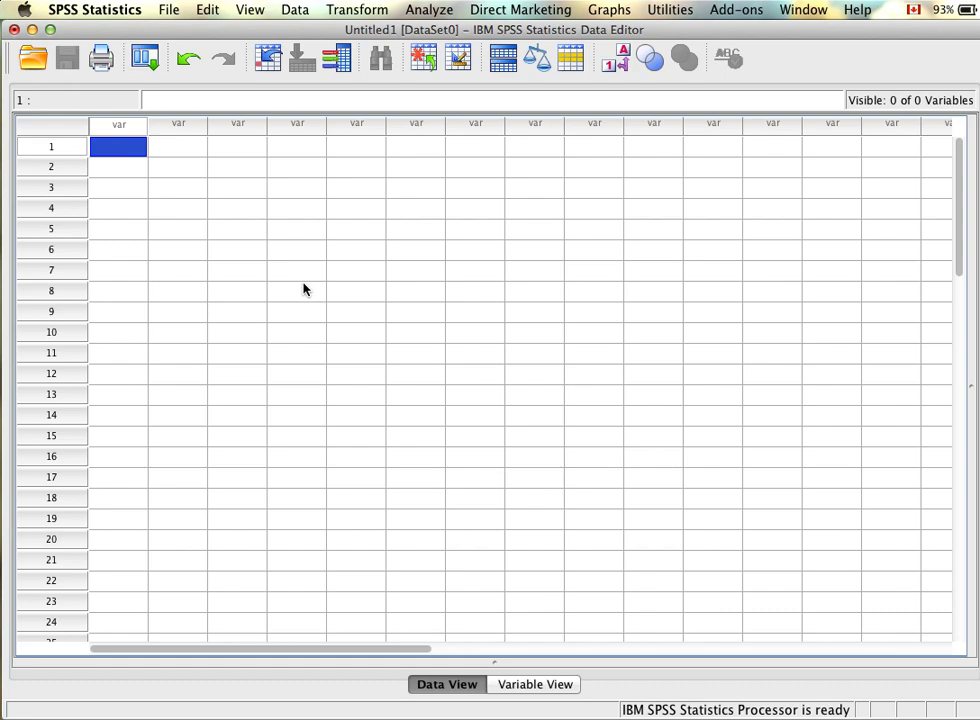
# Step: Define two variables named Gender and Test in the first two rows of the variable list
pyautogui.click(83, 152)
pyautogui.click(119, 150)
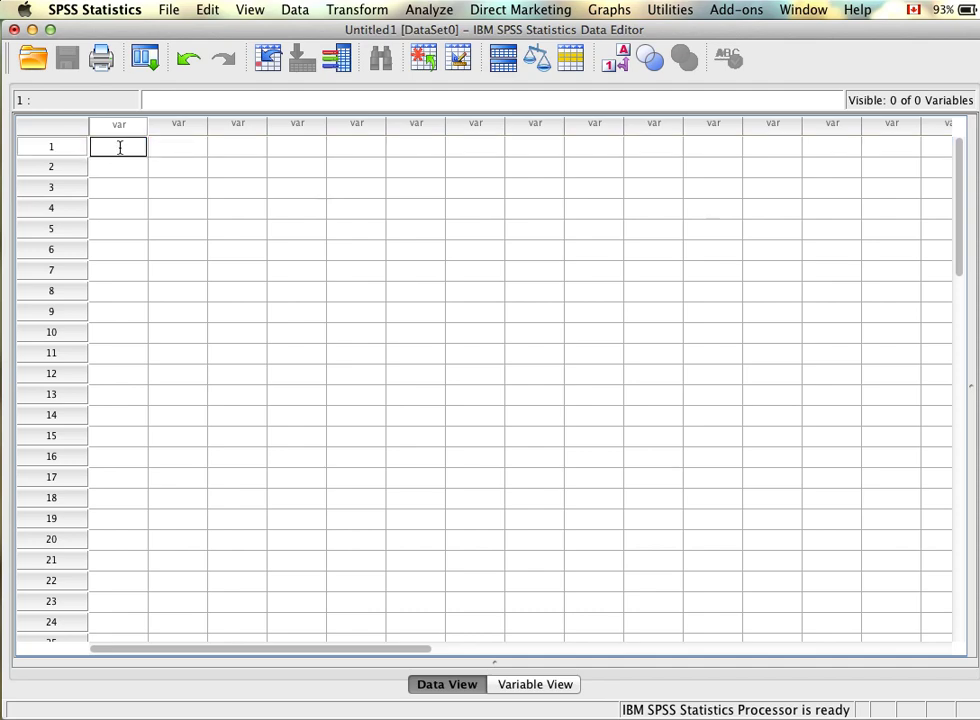
pyautogui.click(70, 147)
pyautogui.click(512, 680)
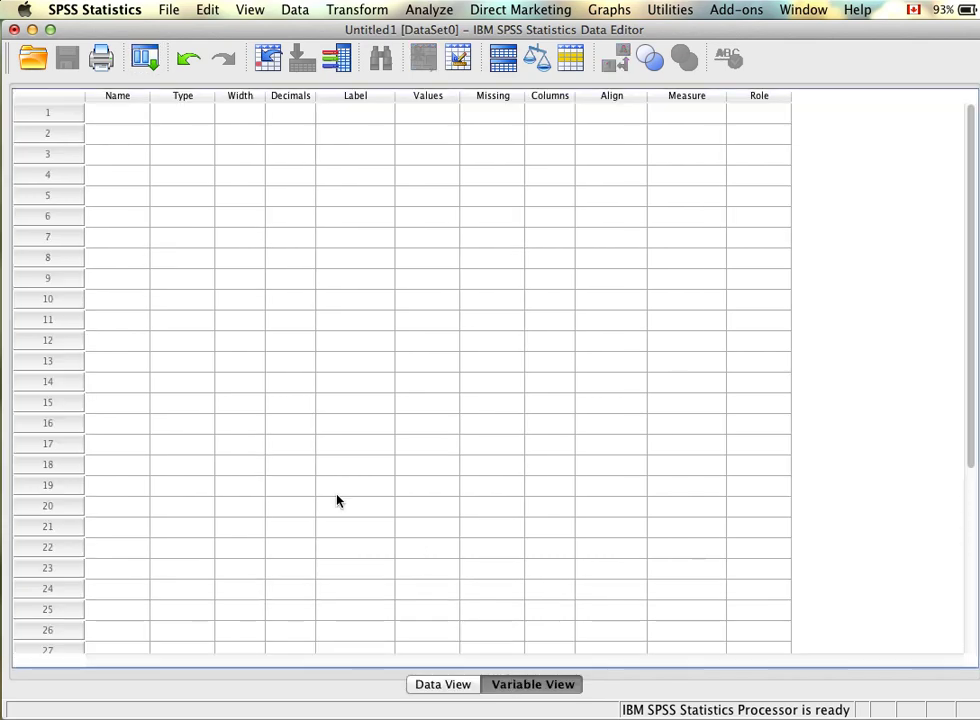
pyautogui.click(134, 117)
pyautogui.click(134, 120)
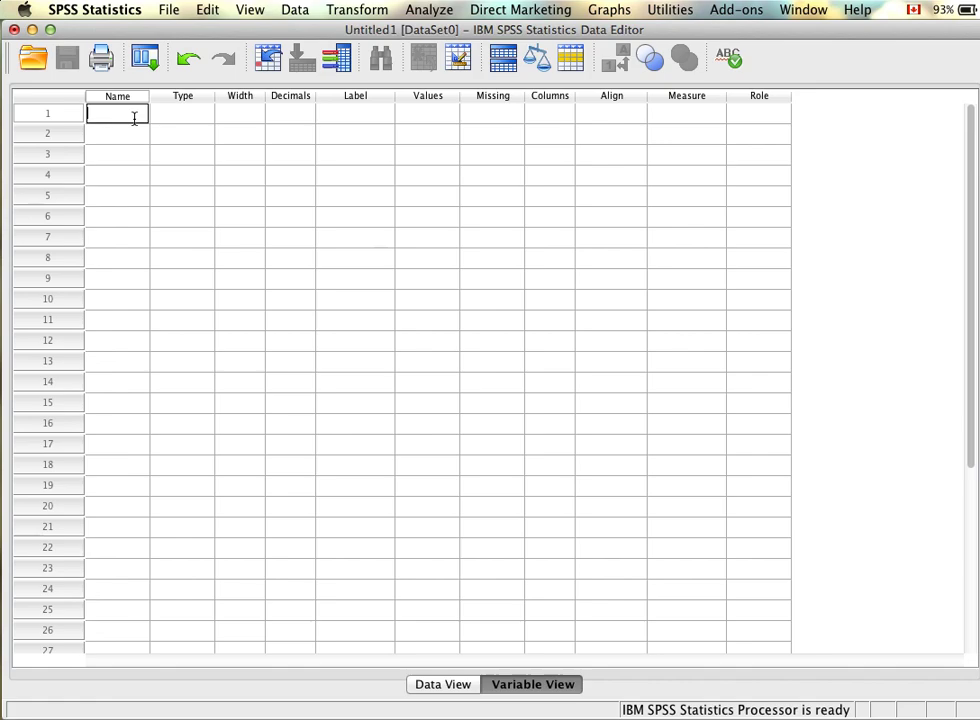
pyautogui.write('Gender')
pyautogui.click(127, 137)
pyautogui.write('Test')
pyautogui.click(47, 113)
pyautogui.press('Down')
pyautogui.press('Up')
pyautogui.doubleClick(47, 113)
# Step: Assign value labels to the Gender variable: 1 = Men and 2 = Women
pyautogui.doubleClick(119, 124)
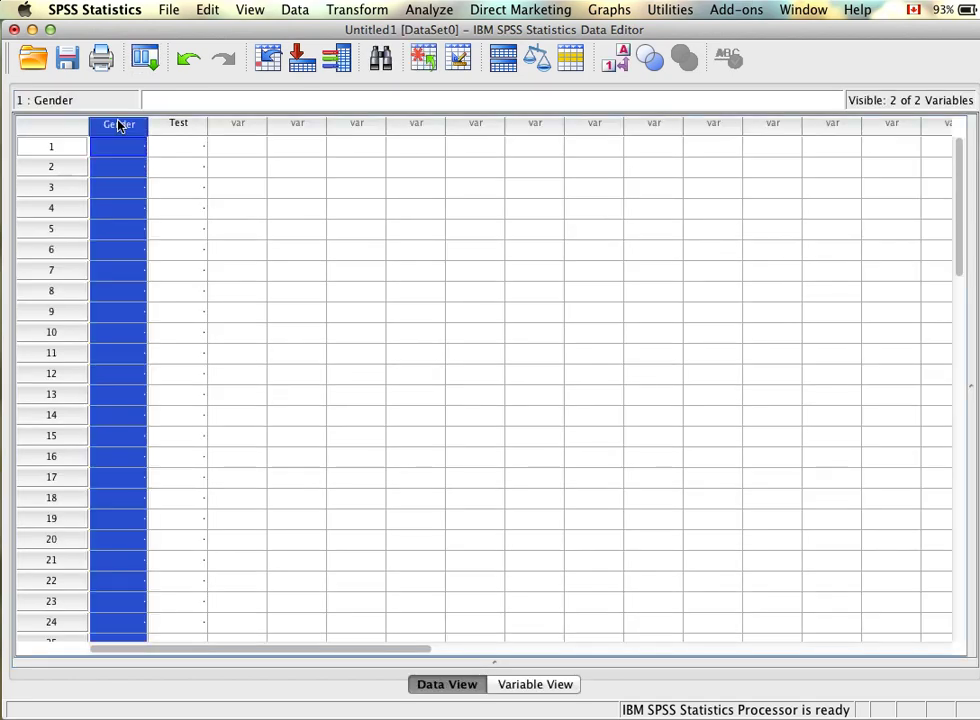
pyautogui.click(428, 113)
pyautogui.click(444, 113)
pyautogui.write('1')
pyautogui.click(374, 328)
pyautogui.write('Men')
pyautogui.press('Return')
pyautogui.write('2')
pyautogui.click(374, 328)
pyautogui.write('Women')
pyautogui.press('Return')
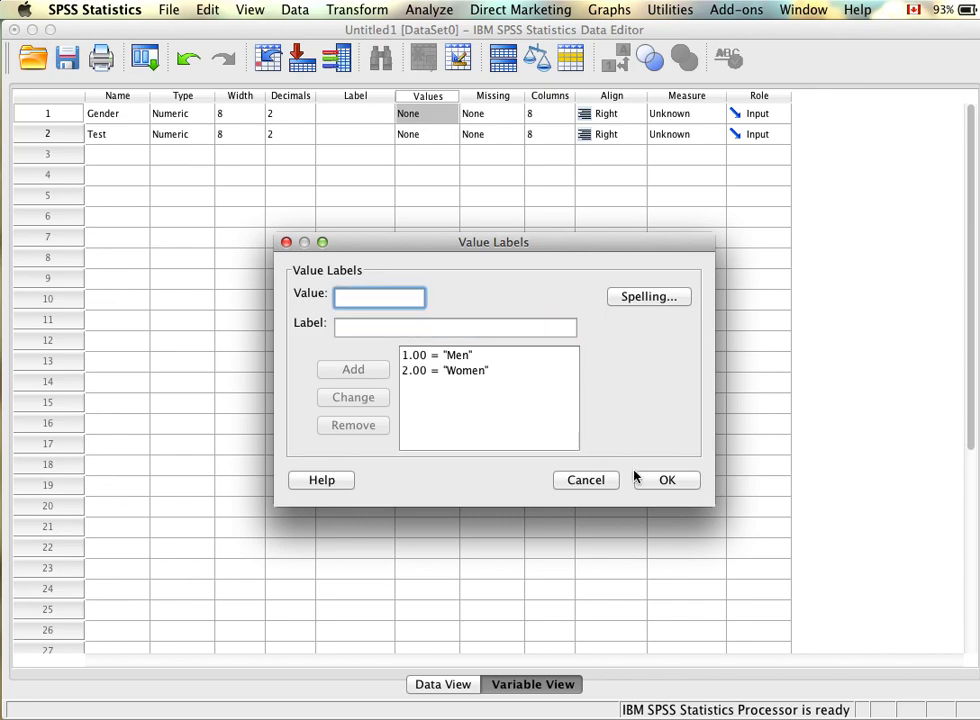
pyautogui.click(664, 480)
# Step: Fill the Gender variable with 1 for cases 1 to 6 and 2 for cases 7 to 12
pyautogui.doubleClick(61, 118)
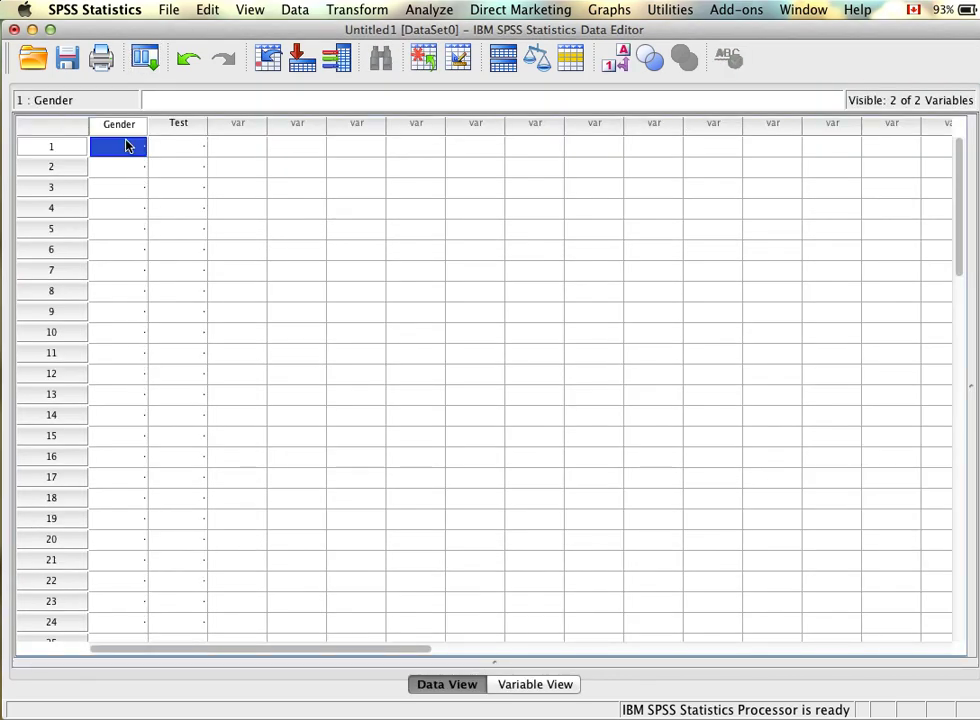
pyautogui.write('1')
pyautogui.press('Return')
pyautogui.write('1')
pyautogui.press('Return')
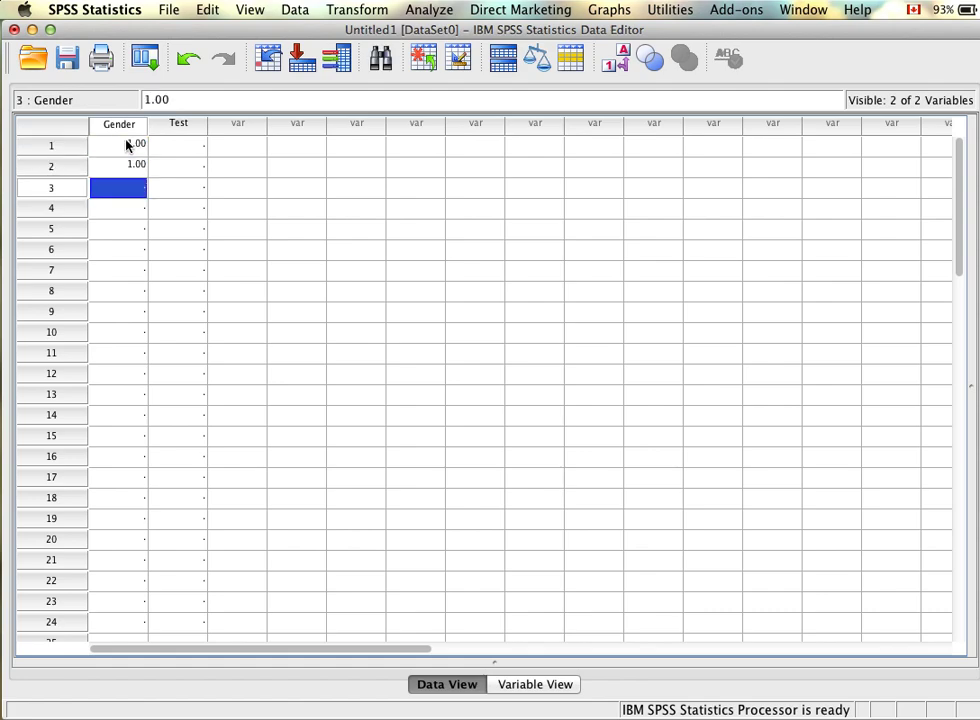
pyautogui.write('1')
pyautogui.press('Return')
pyautogui.write('1 1')
pyautogui.press('Return')
pyautogui.write('1')
pyautogui.press('Return')
pyautogui.write('2 2 2 2 2 2')
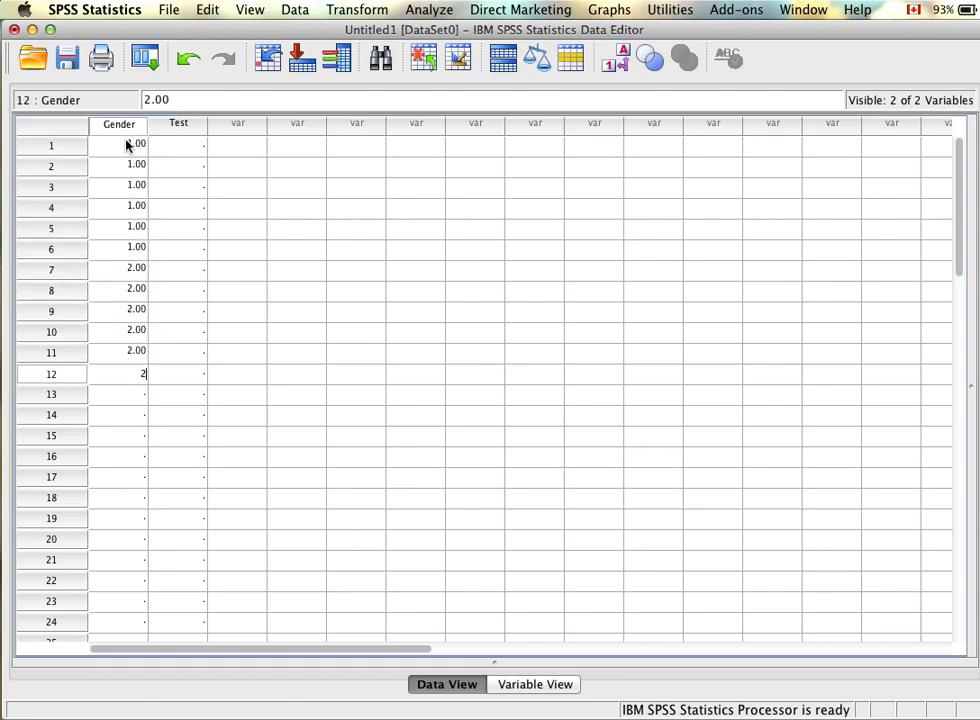
pyautogui.press('Tab')
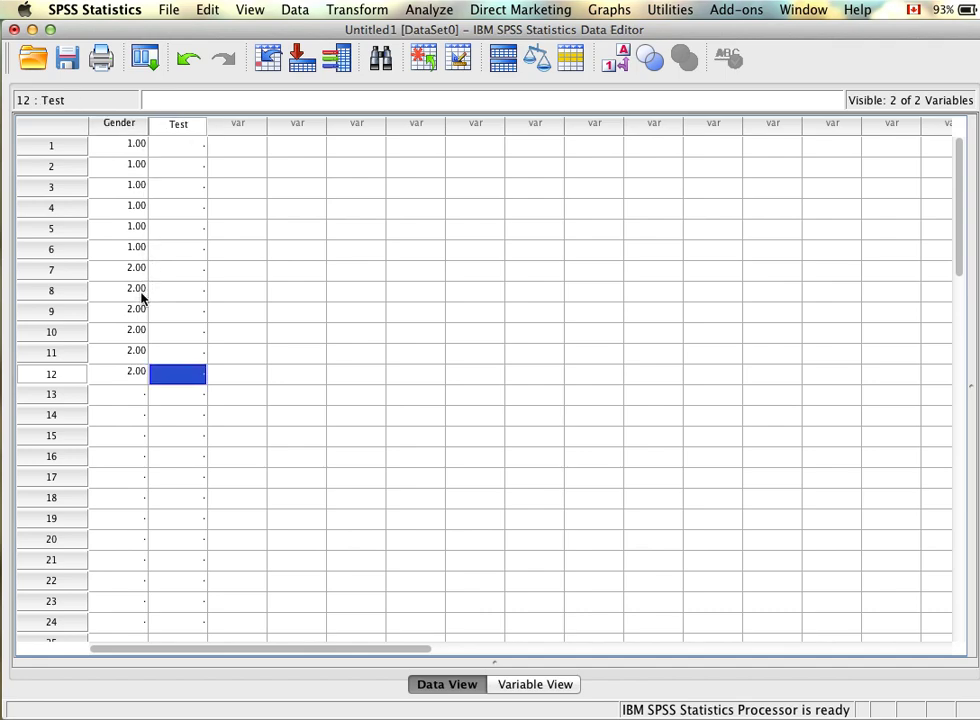
# Step: Enter the Test scores 7, 8, 7, 6, 7, 8, 7, 6, 8, 7, 8, 7 for cases 1 to 12
pyautogui.click(192, 148)
pyautogui.write('7 8 7 6 7 8 7')
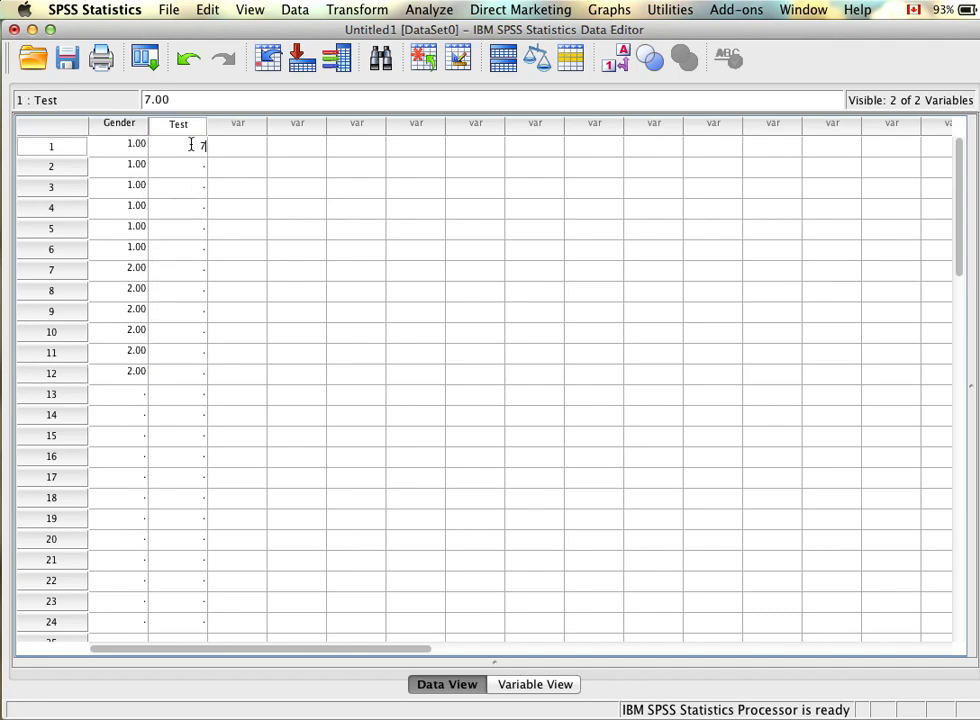
pyautogui.press('Return')
pyautogui.write('6')
pyautogui.press('Return')
pyautogui.press('Return')
pyautogui.write('7')
pyautogui.press('Up')
pyautogui.write('8')
pyautogui.press('Return')
pyautogui.press('Return')
pyautogui.write('8')
pyautogui.press('Return')
pyautogui.write('7')
pyautogui.press('Return')
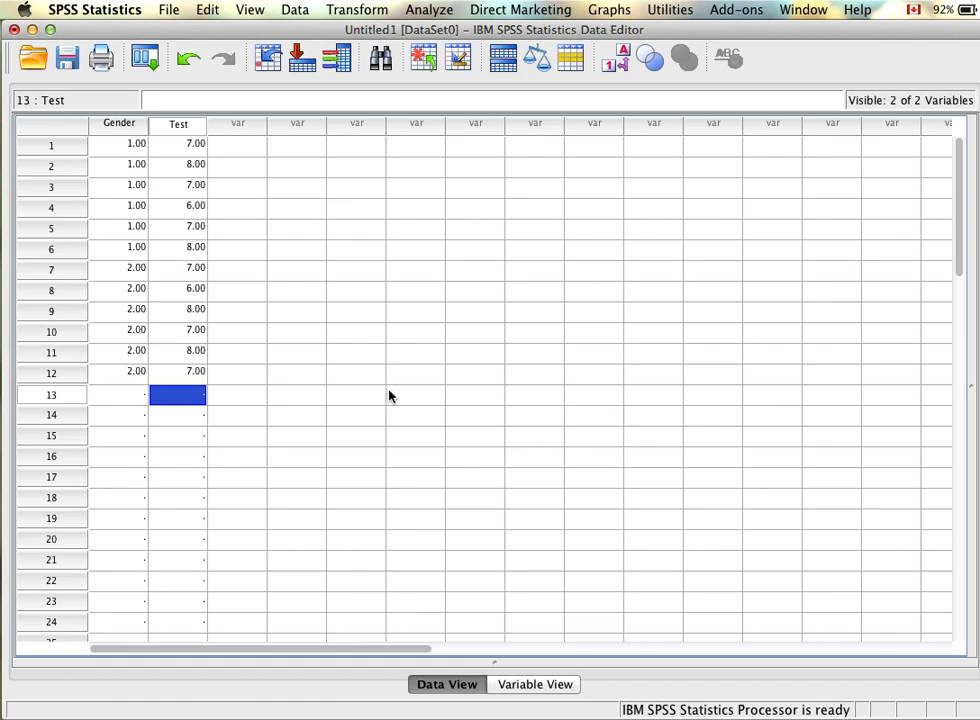
# Step: Add two more variables below Test, named Test_1 and Test_2
pyautogui.doubleClick(245, 127)
pyautogui.click(122, 156)
pyautogui.write('Test_1')
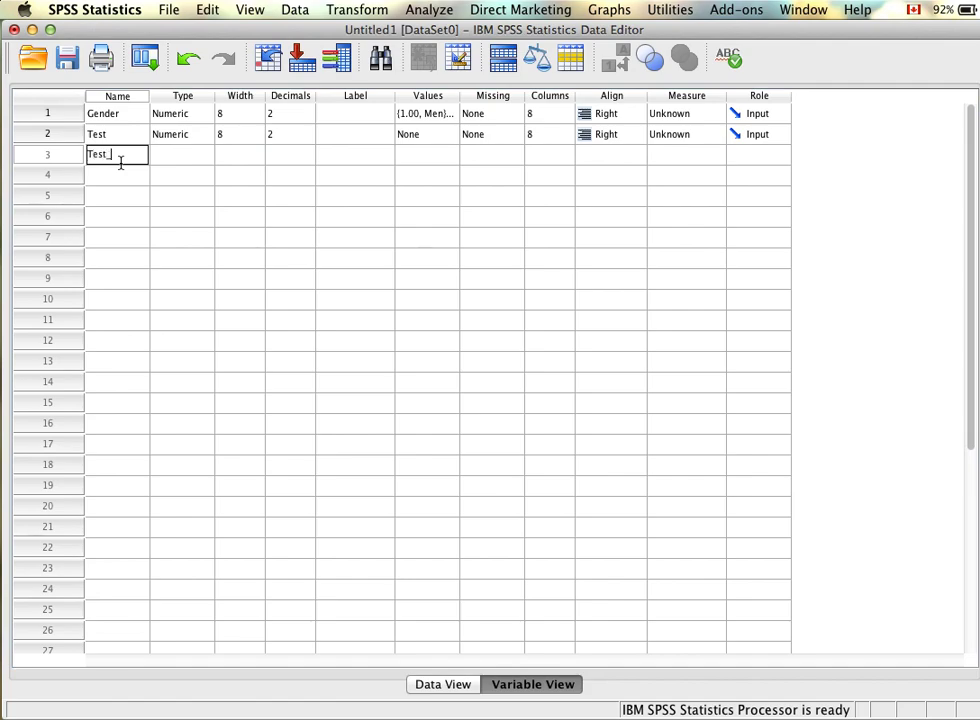
pyautogui.click(120, 178)
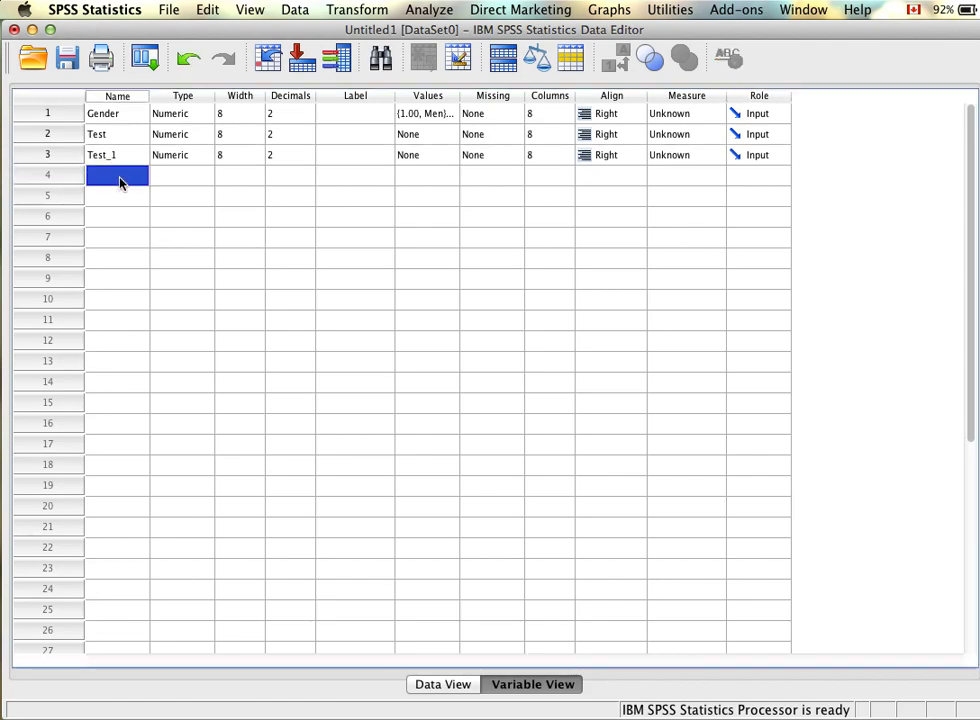
pyautogui.write('Test_2')
# Step: Enter the Test_1 scores 5, 6, 7, 6, 5, 6, 7, 6, 5, 6, 7, 6 for cases 1 to 12
pyautogui.doubleClick(70, 155)
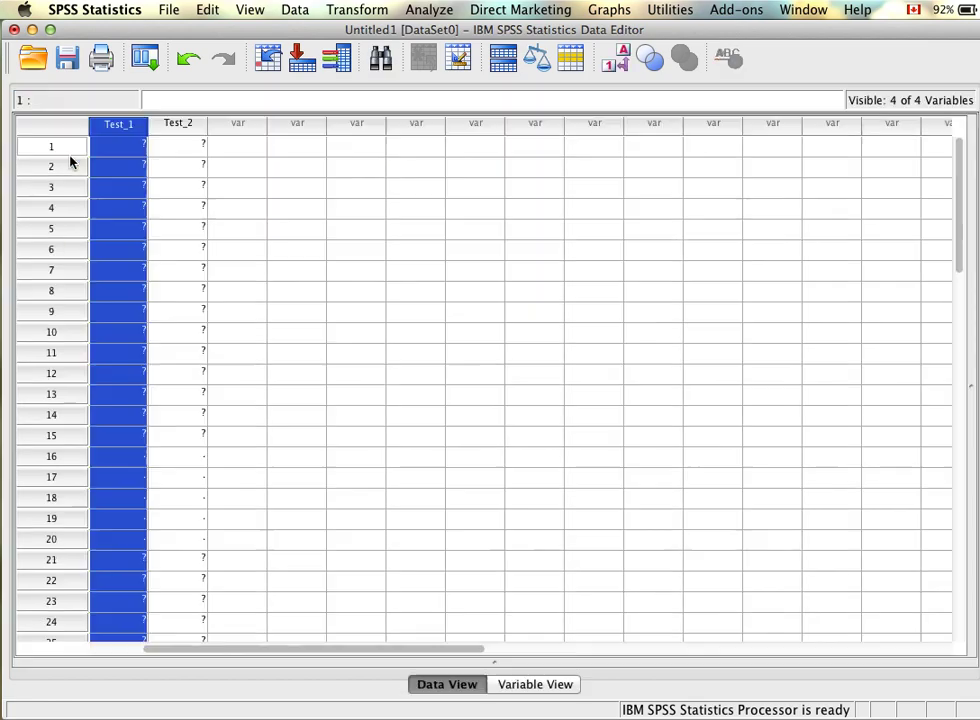
pyautogui.click(225, 147)
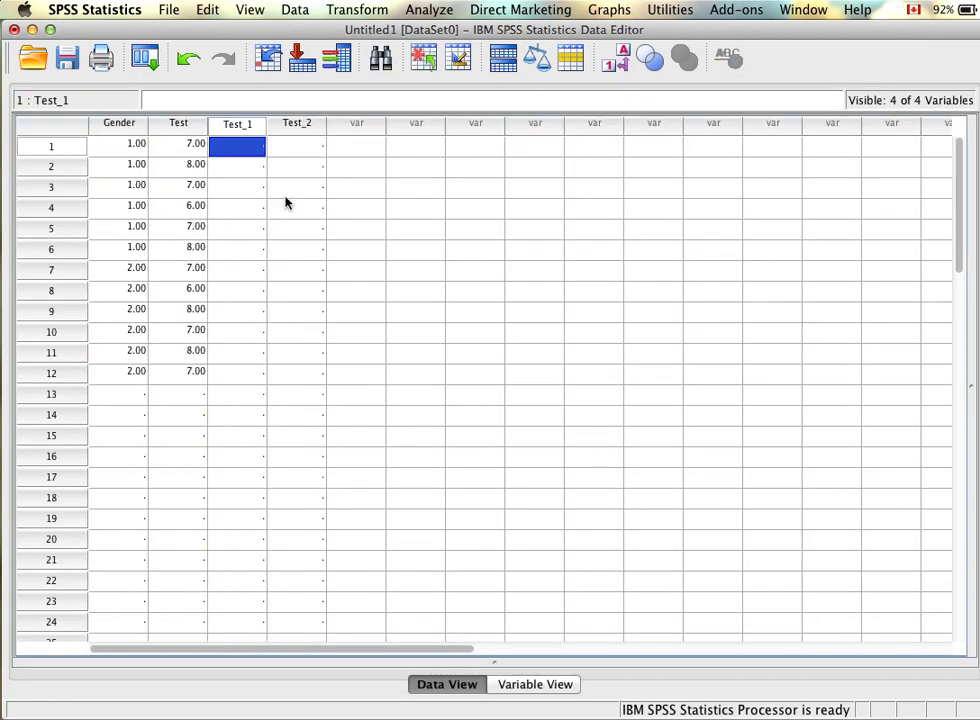
pyautogui.write('5 6 7 6 5 6 7')
pyautogui.write('6')
pyautogui.press('Return')
pyautogui.write('7')
pyautogui.press('Return')
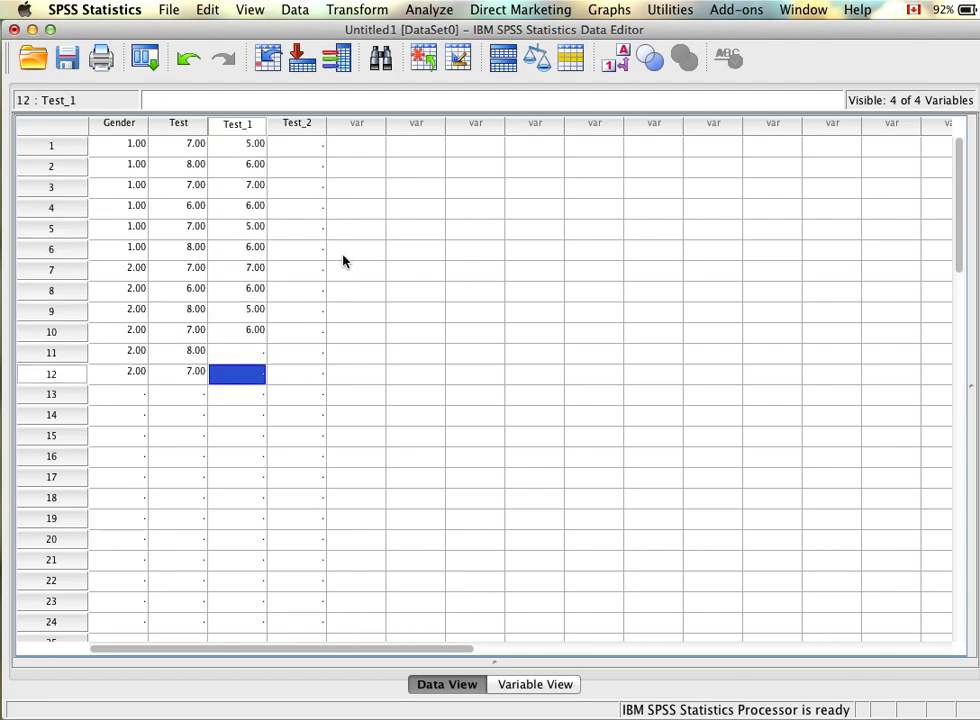
pyautogui.write('6')
pyautogui.press('Tab')
# Step: Enter the Test_2 scores 8, 9, 8, 7, 8, 9, 8, 7, 8, 9, 8, 7 for cases 1 to 12
pyautogui.press('Up')
pyautogui.press('Up')
pyautogui.press('Up')
pyautogui.press('Up')
pyautogui.press('Up')
pyautogui.press('Up')
pyautogui.press('Up')
pyautogui.press('Up')
pyautogui.press('Up')
pyautogui.press('Up')
pyautogui.press('Up')
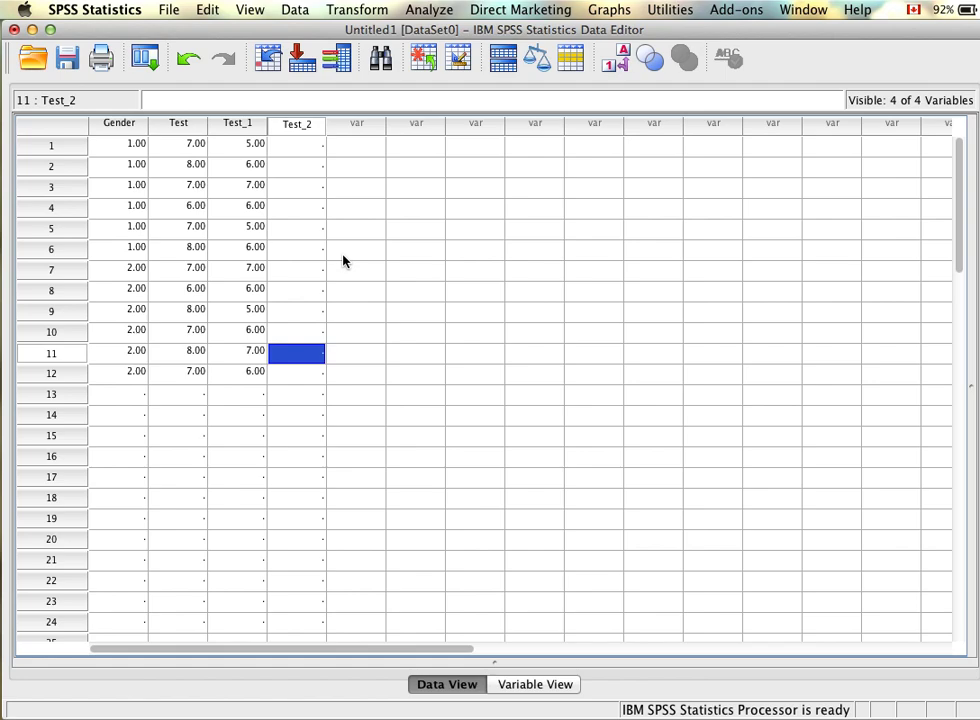
pyautogui.write('8 9')
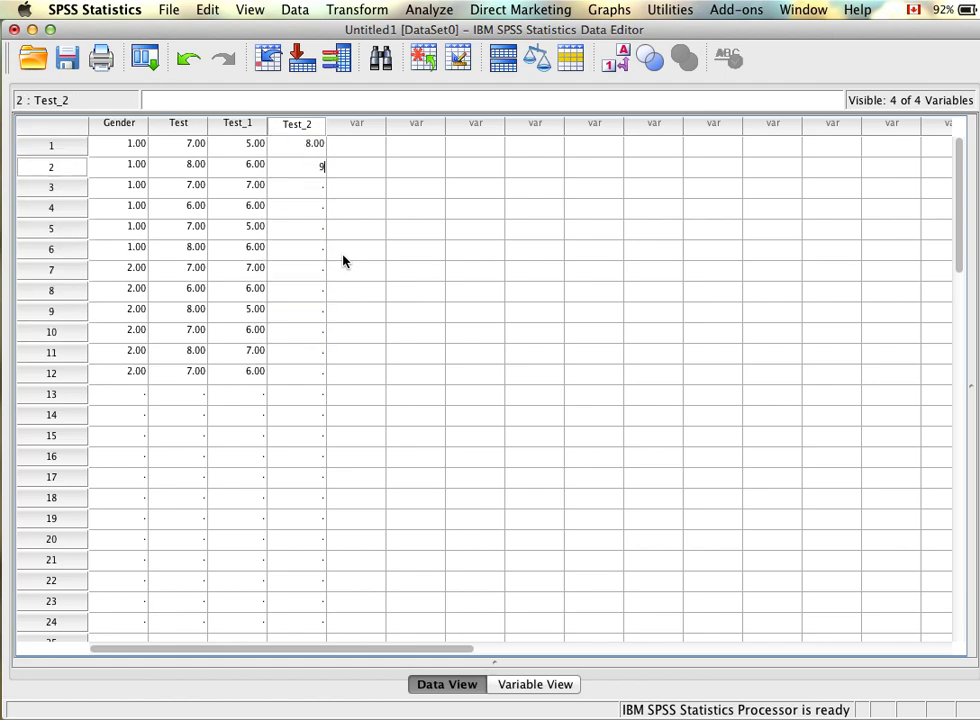
pyautogui.write(' 8 7 8 9 8 7 8')
pyautogui.press('Return')
pyautogui.write('9')
pyautogui.press('Return')
pyautogui.write('8')
pyautogui.press('Return')
pyautogui.write('7')
pyautogui.press('Return')
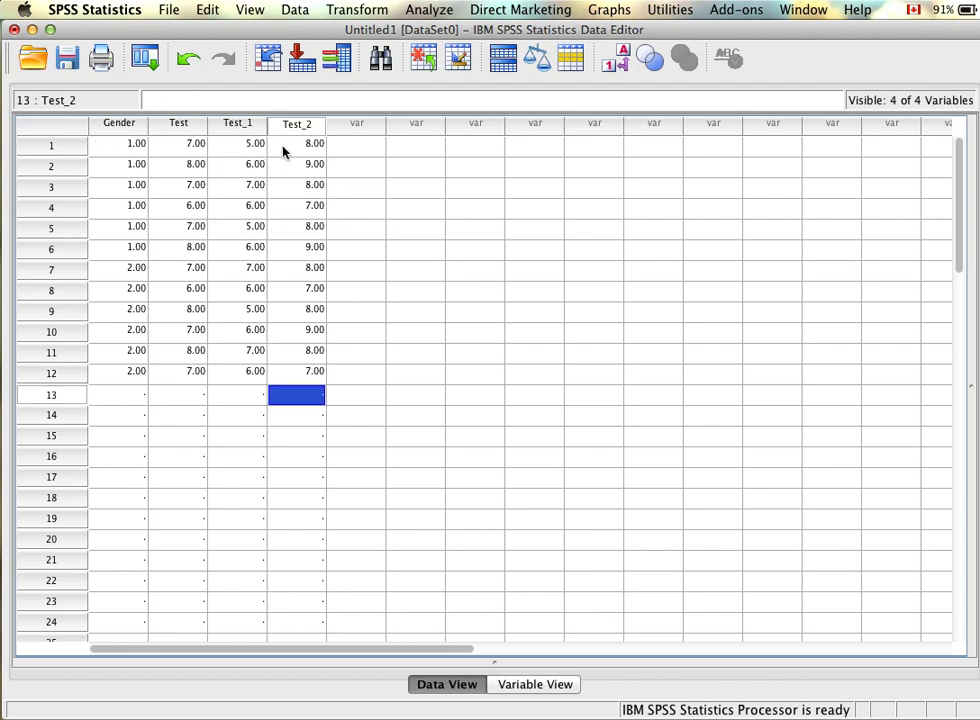
# Step: Examine the Gender grouping column, the Test scores by group, and the paired Test_1 and Test_2 scores
pyautogui.click(140, 126)
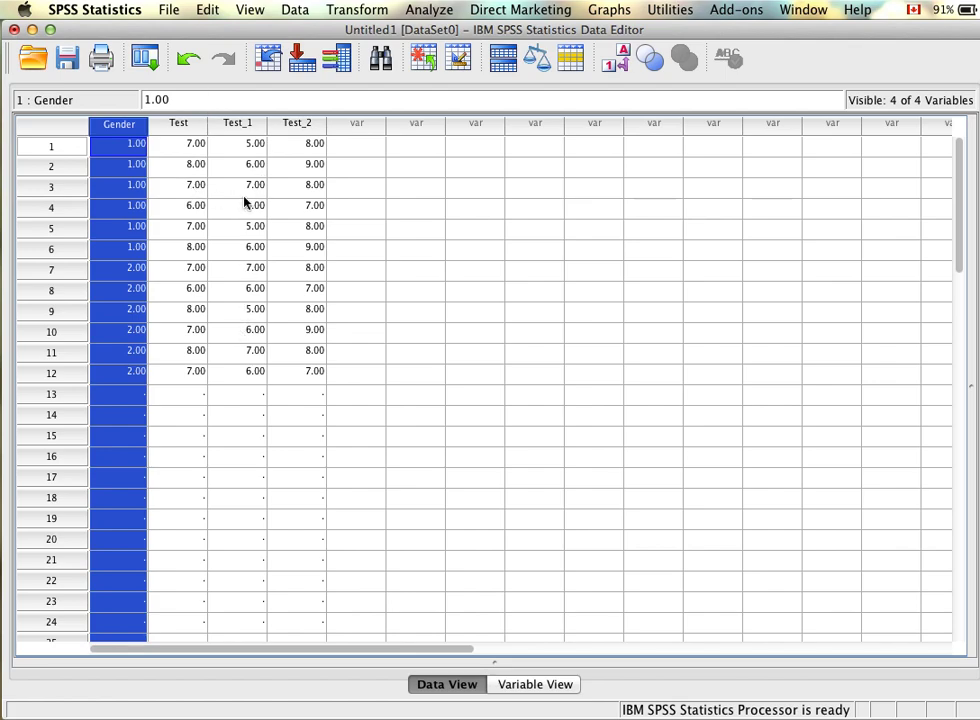
pyautogui.click(133, 165)
pyautogui.click(133, 147)
pyautogui.click(110, 124)
pyautogui.click(137, 147)
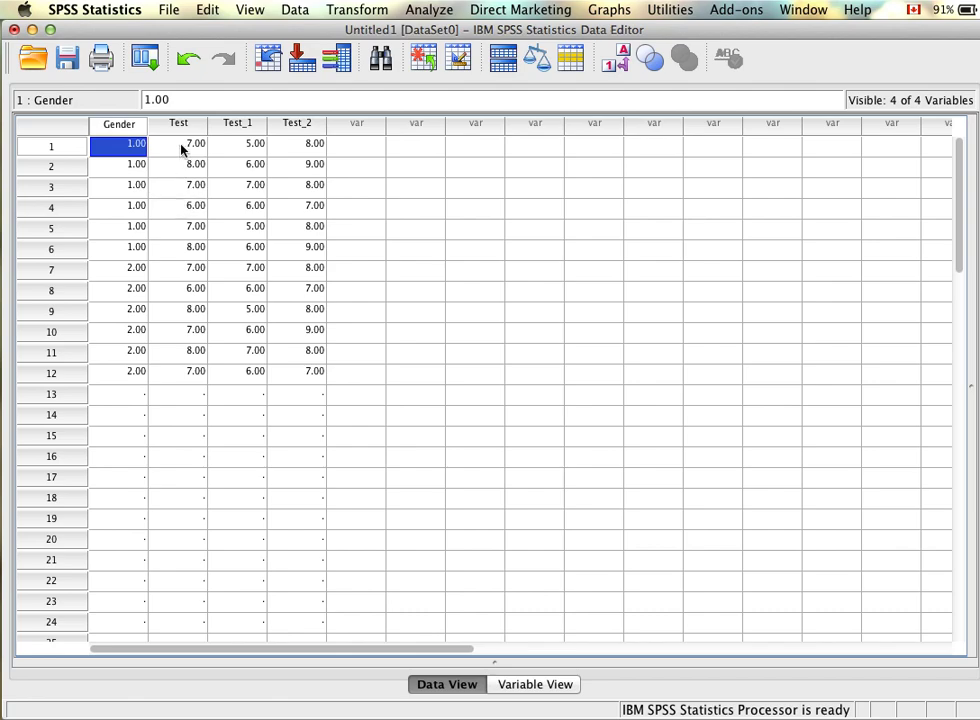
pyautogui.moveTo(182, 149); pyautogui.dragTo(183, 355)
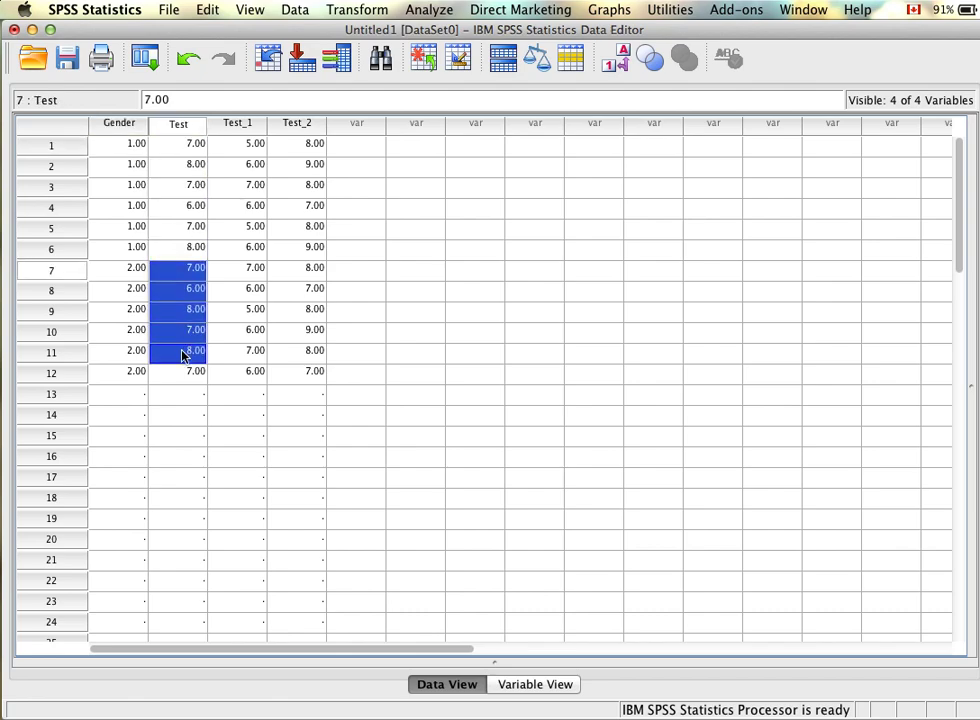
pyautogui.moveTo(186, 146); pyautogui.dragTo(192, 376)
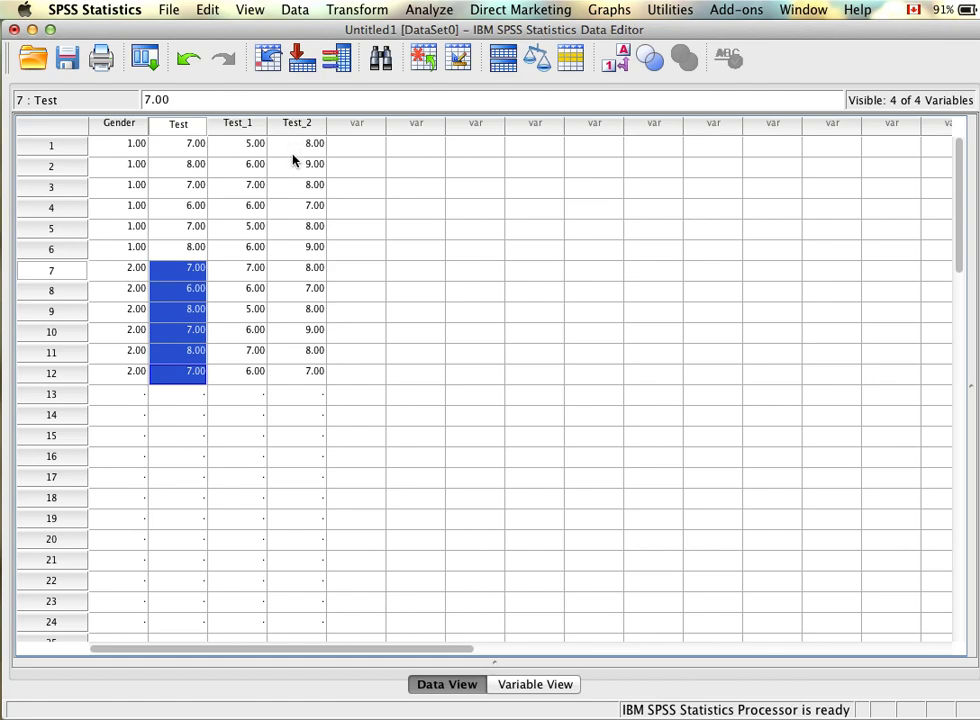
pyautogui.moveTo(254, 150); pyautogui.dragTo(254, 354)
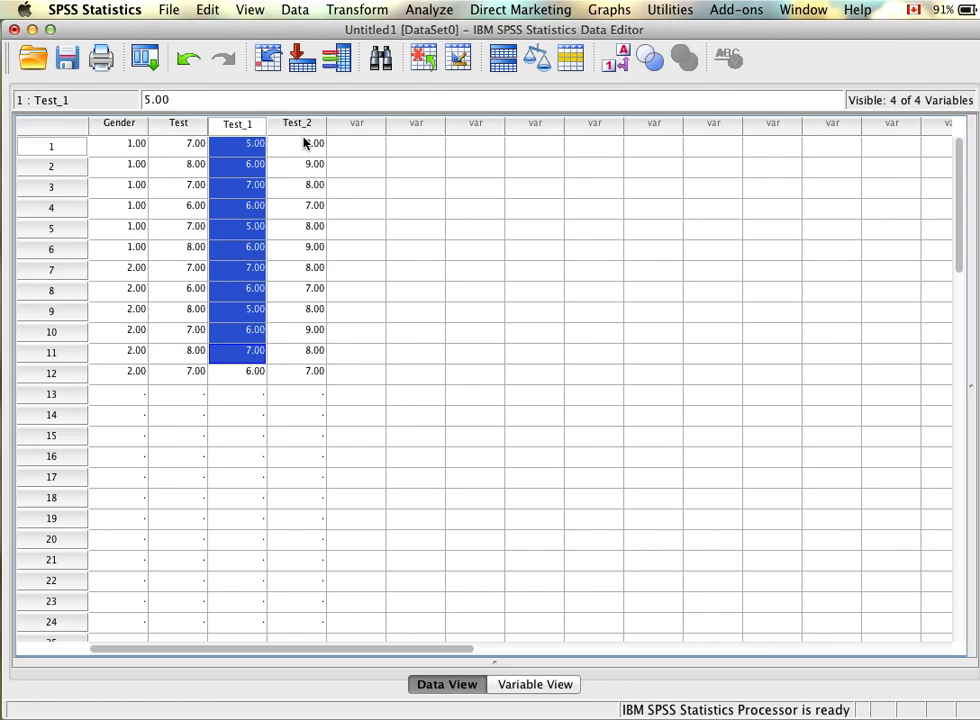
pyautogui.click(251, 154)
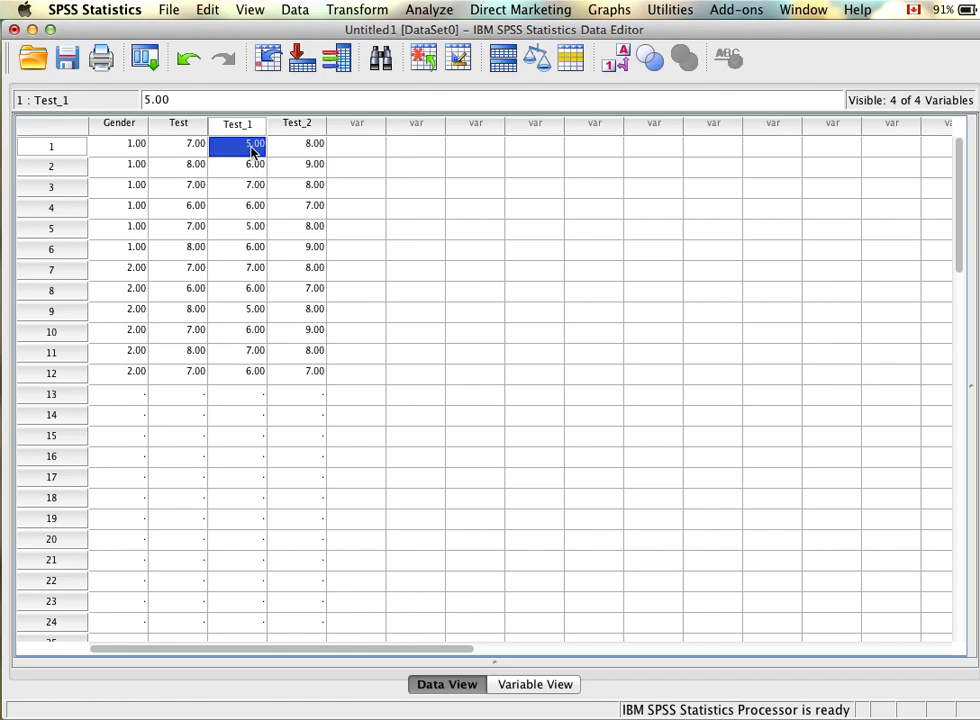
pyautogui.keyDown('shift'); pyautogui.click(248, 370); pyautogui.keyUp('shift')
pyautogui.click(306, 164)
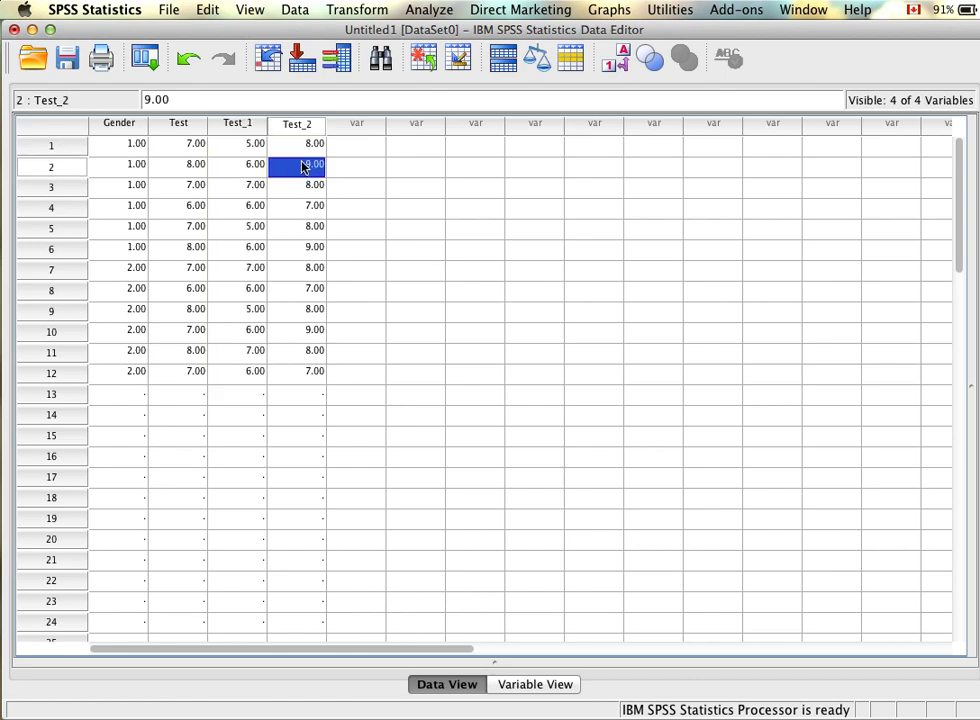
pyautogui.click(305, 147)
pyautogui.keyDown('shift'); pyautogui.click(306, 372); pyautogui.keyUp('shift')
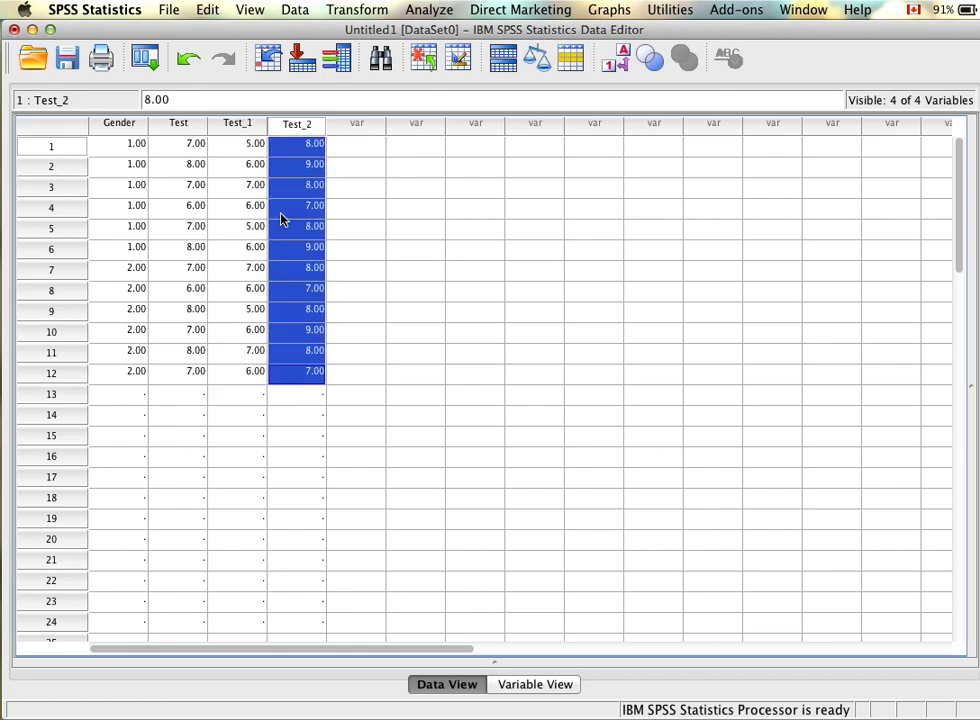
pyautogui.click(237, 185)
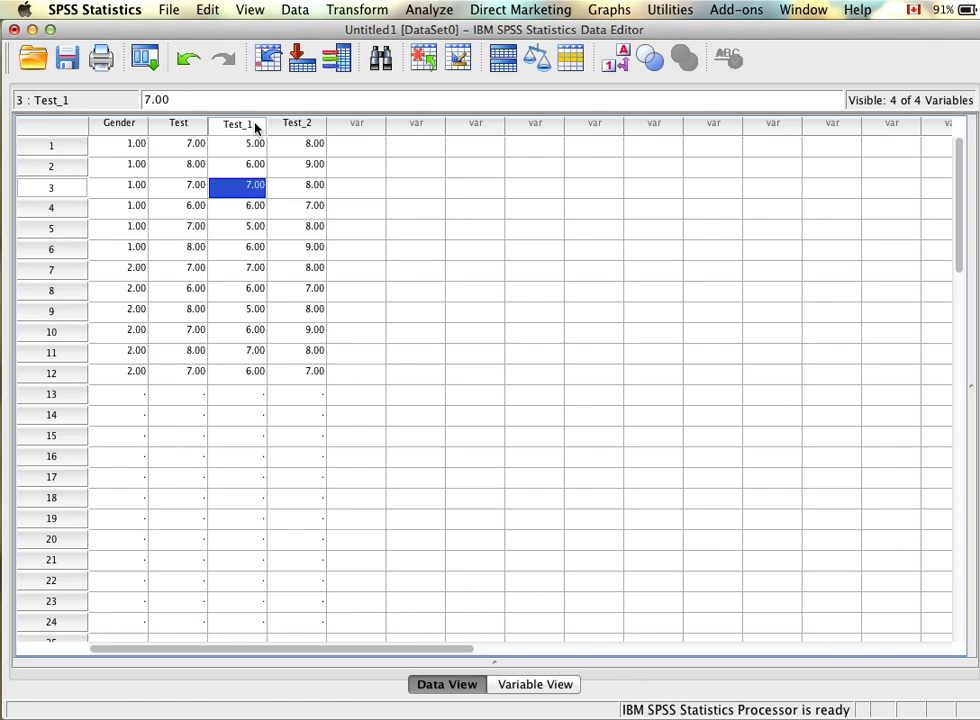
pyautogui.click(546, 336)
pyautogui.click(416, 207)
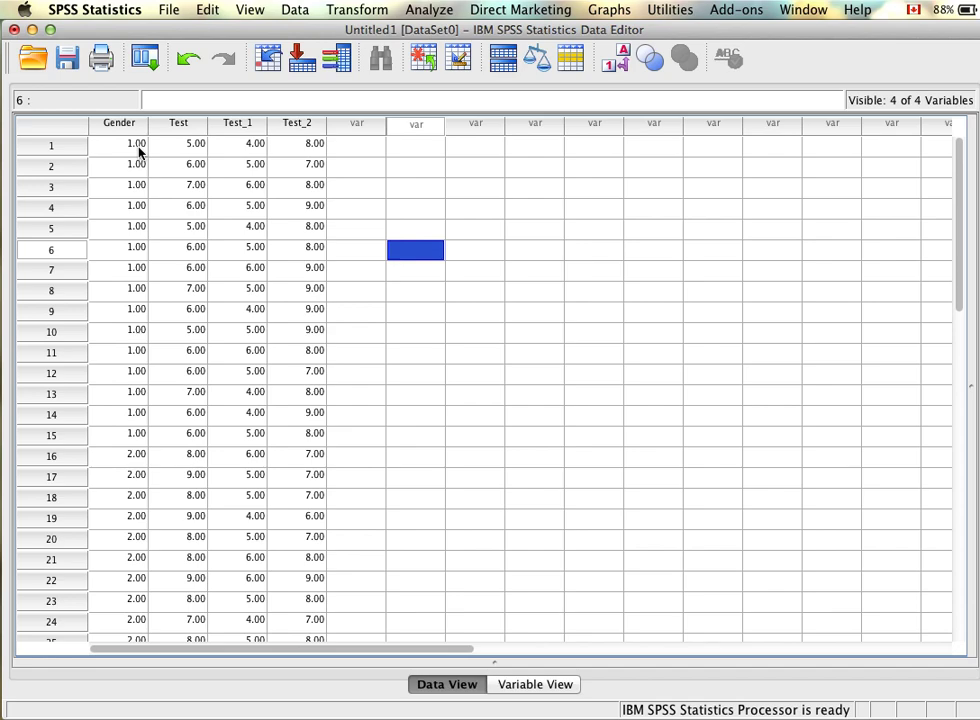
# Step: Review the enlarged data set's cases and find where the Gender coding switches from 1 to 2
pyautogui.scroll(-3, 137, 175)
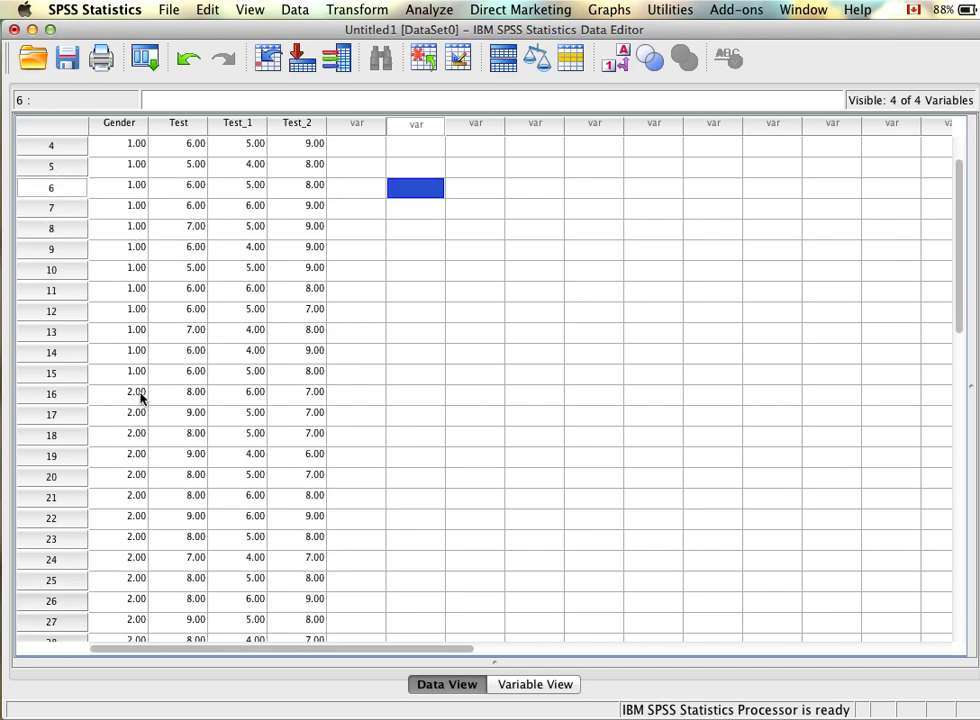
pyautogui.click(68, 398)
pyautogui.scroll(-3, 68, 396)
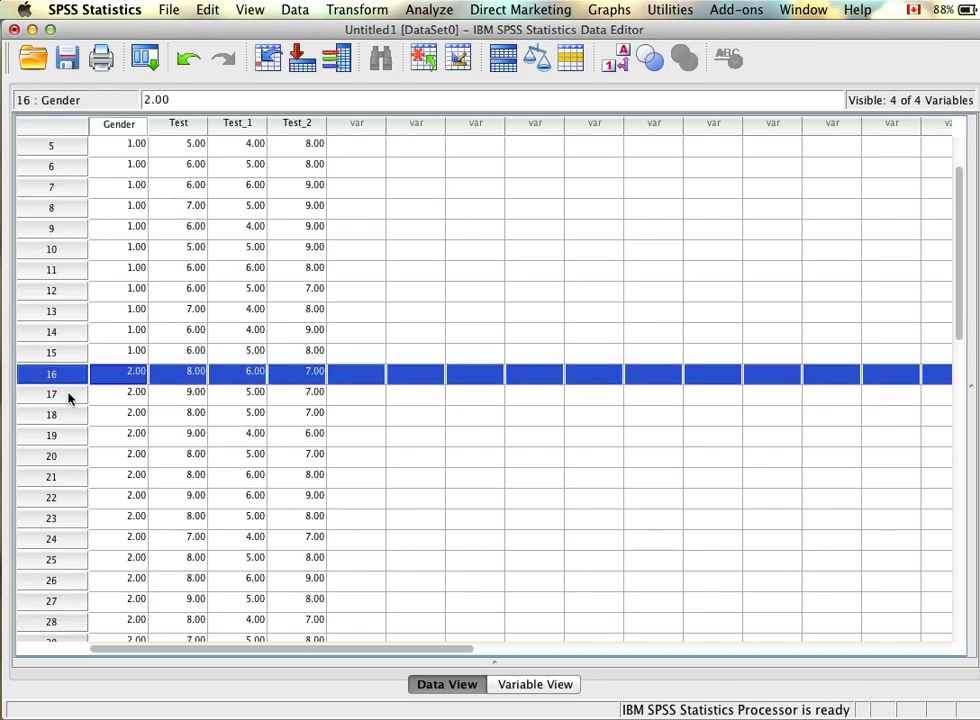
pyautogui.scroll(6, 59, 519)
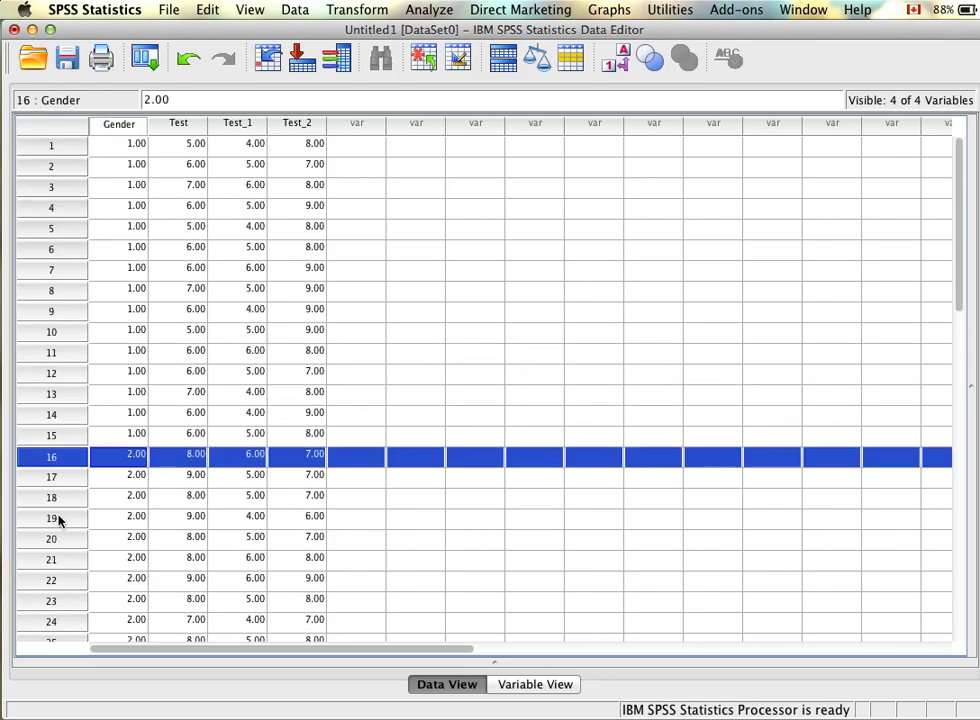
pyautogui.click(126, 130)
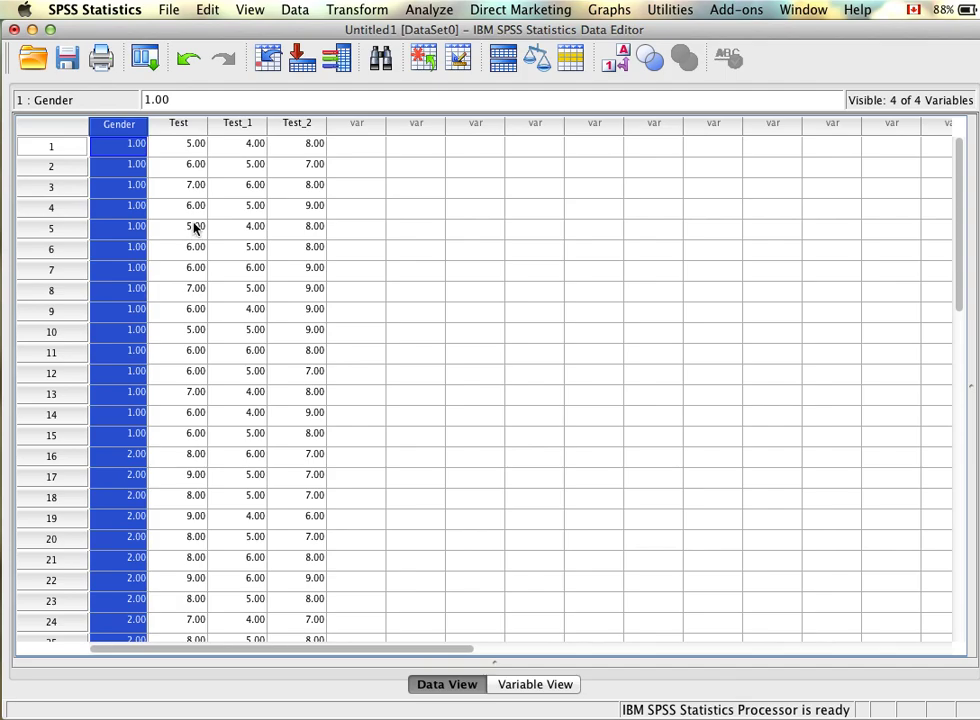
# Step: Start an Independent-Samples T Test and assign Gender as the grouping variable
pyautogui.click(418, 14)
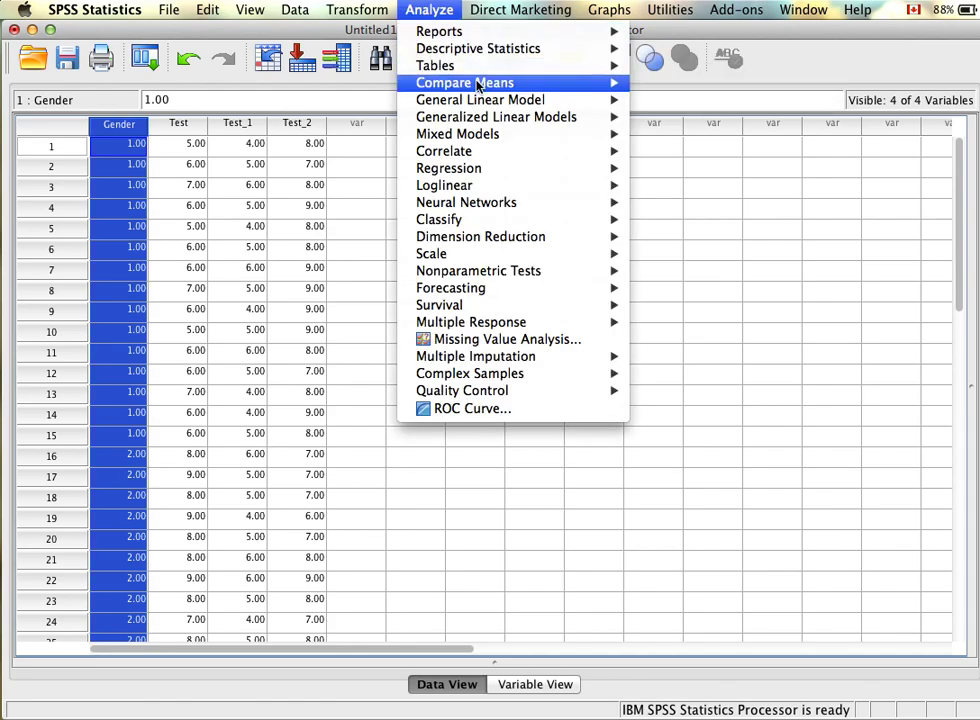
pyautogui.moveTo(551, 83)
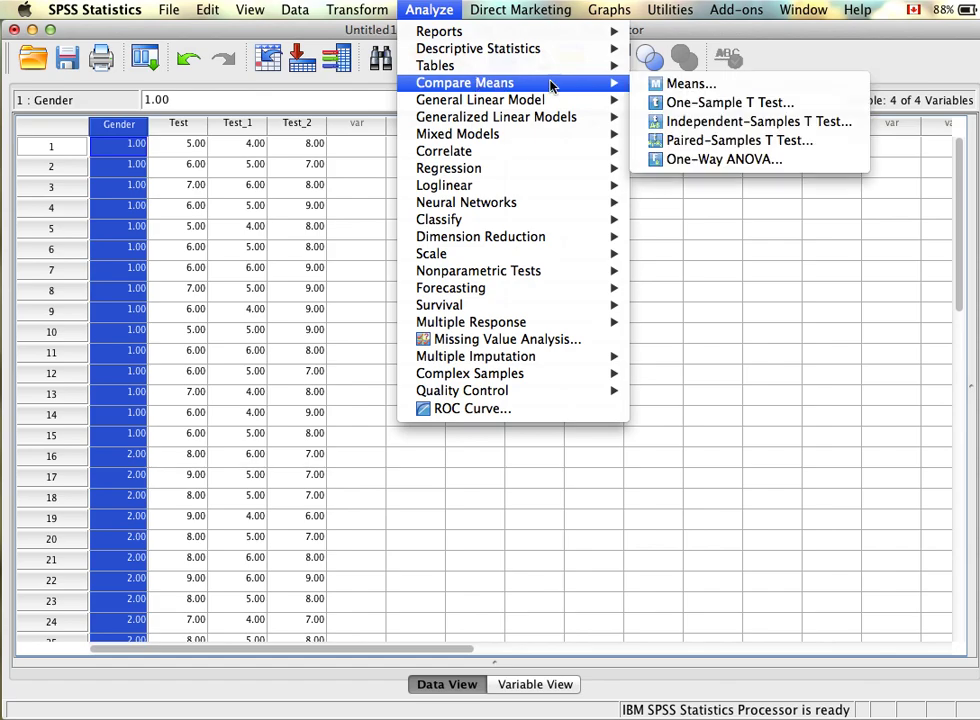
pyautogui.click(748, 125)
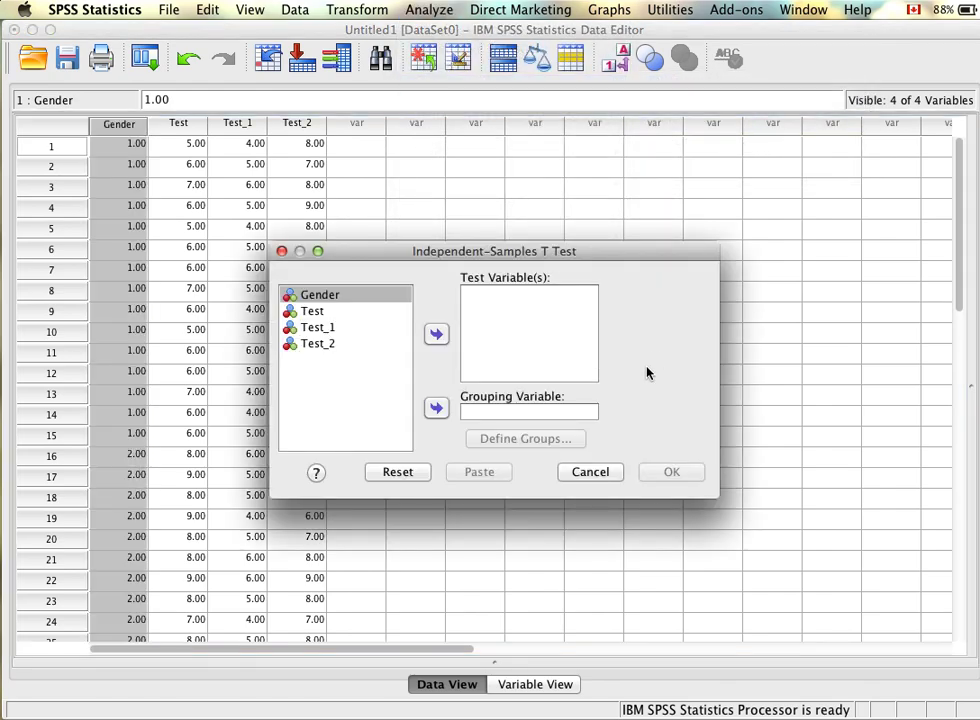
pyautogui.moveTo(425, 246); pyautogui.dragTo(446, 155)
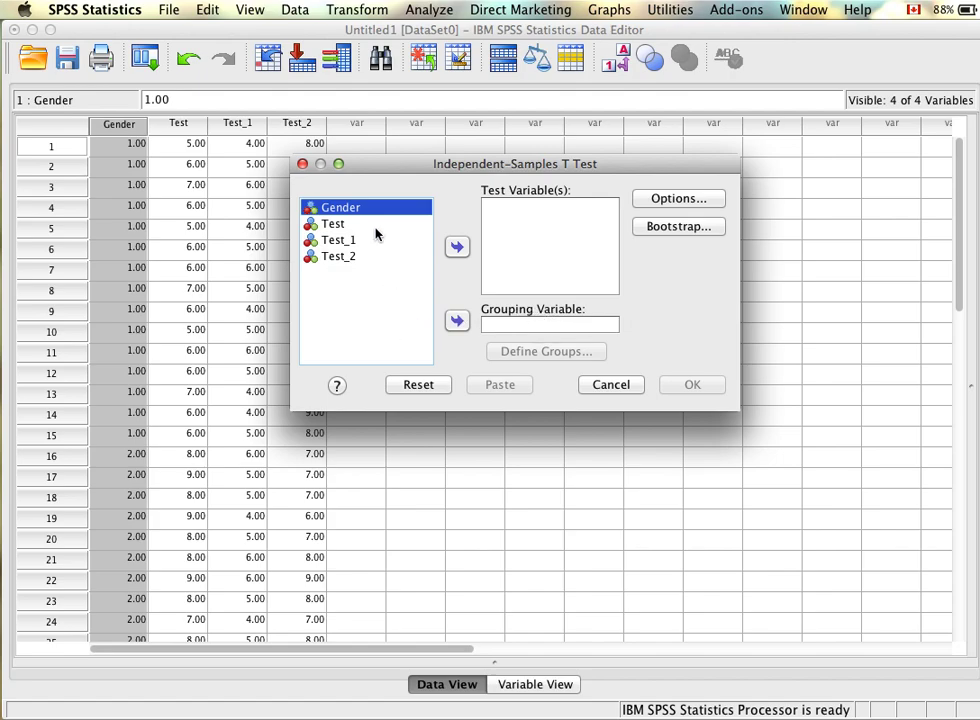
pyautogui.click(457, 320)
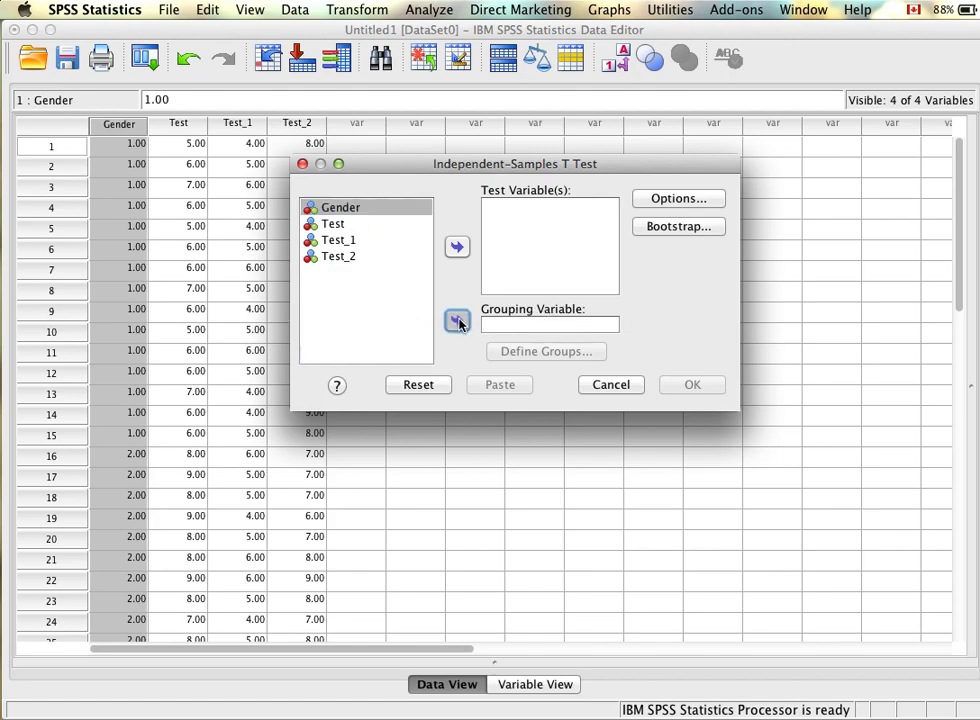
# Step: Define the Gender groups with specified values: 1 for Group 1 and 2 for Group 2
pyautogui.click(558, 360)
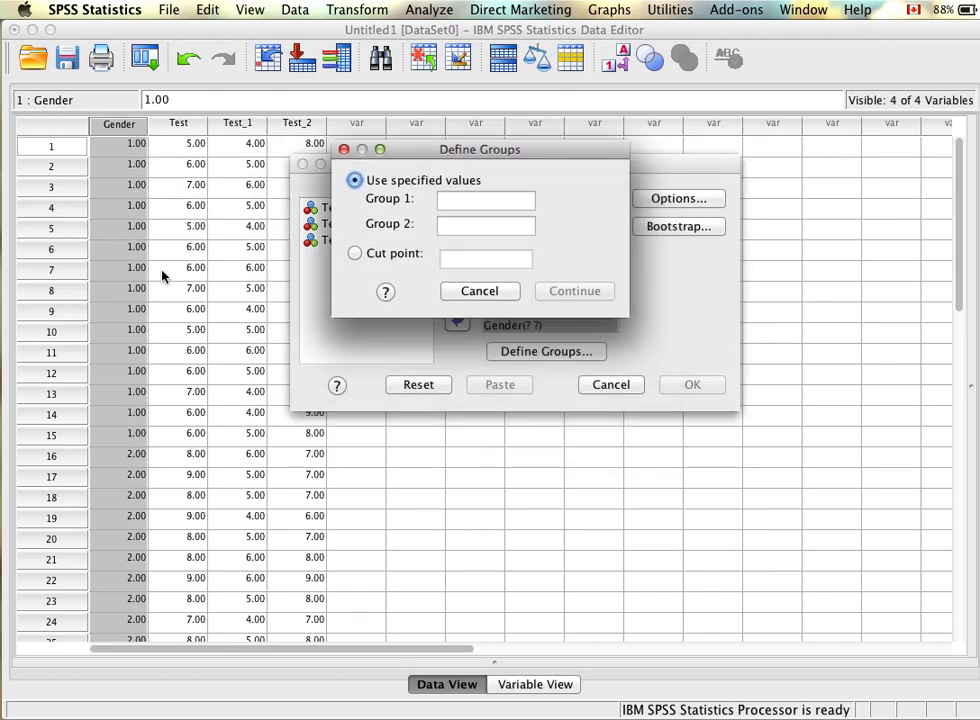
pyautogui.click(465, 198)
pyautogui.write('1')
pyautogui.click(463, 224)
pyautogui.write('2')
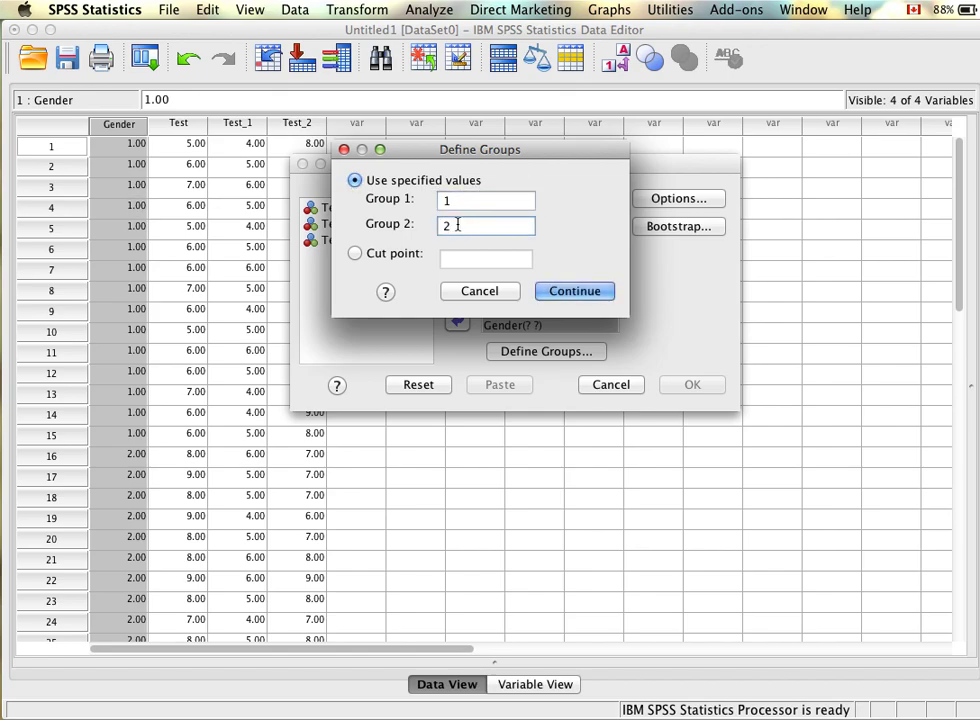
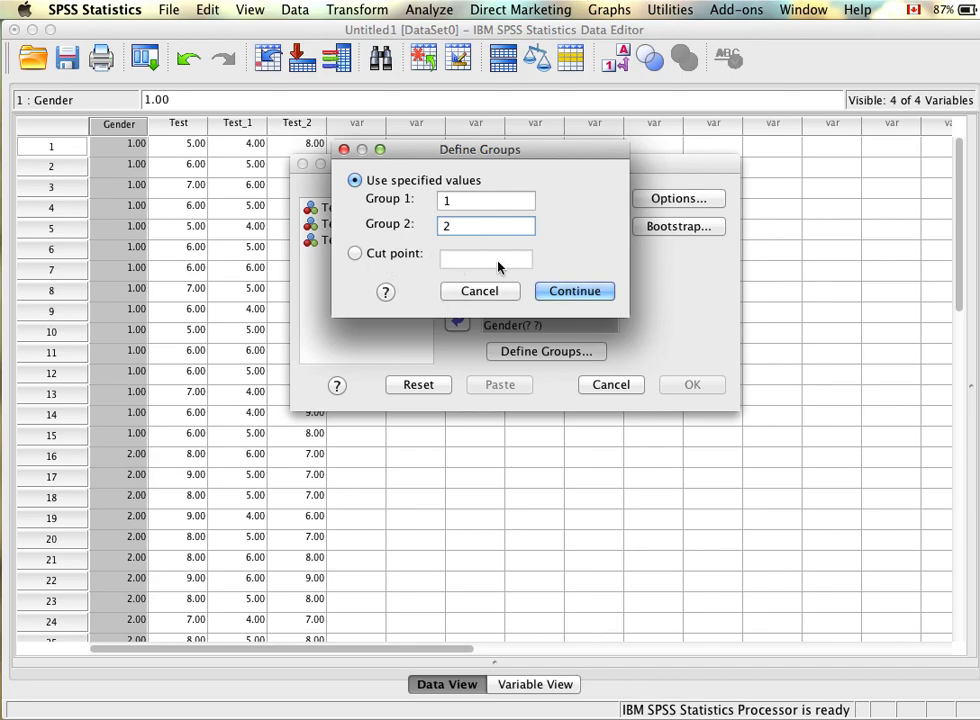
pyautogui.click(603, 299)
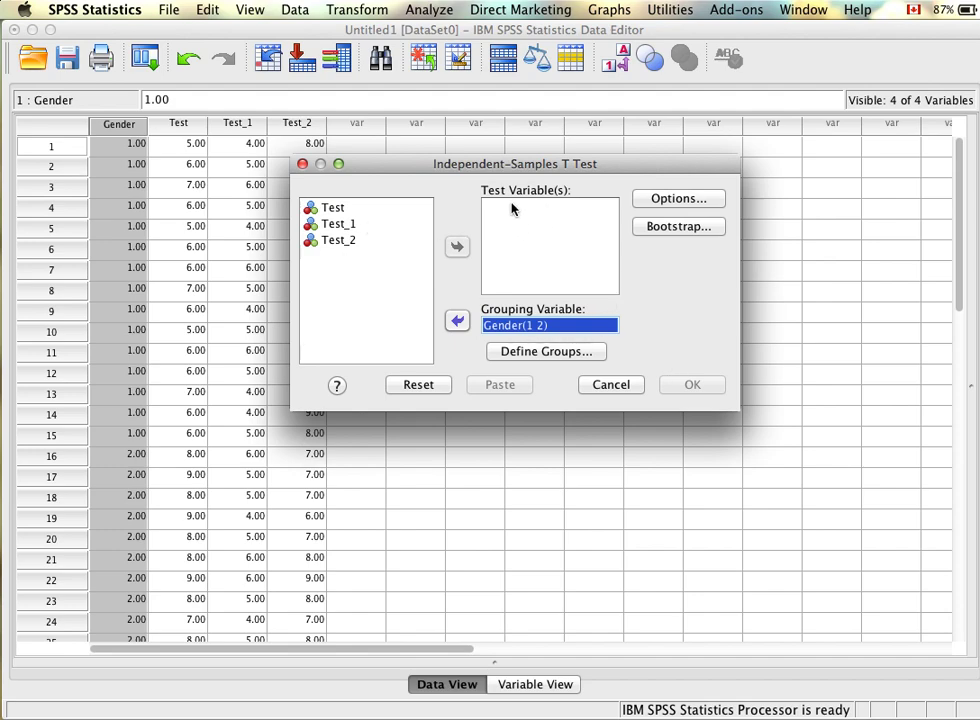
# Step: Add Test as the test variable, check the confidence interval and missing-value options, and run the independent-samples test
pyautogui.click(329, 210)
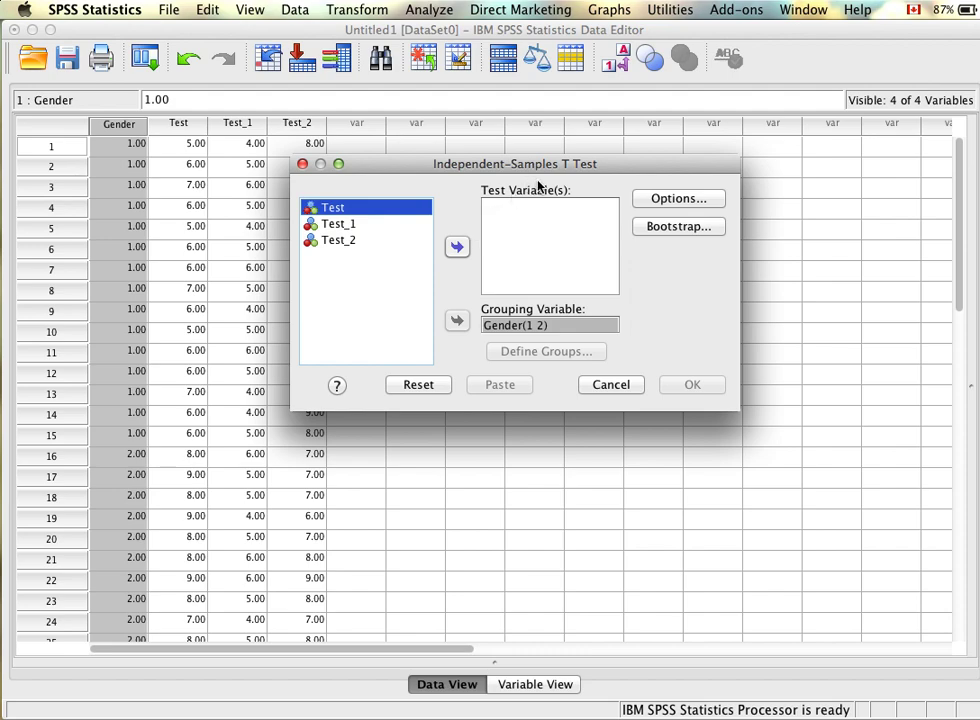
pyautogui.click(456, 247)
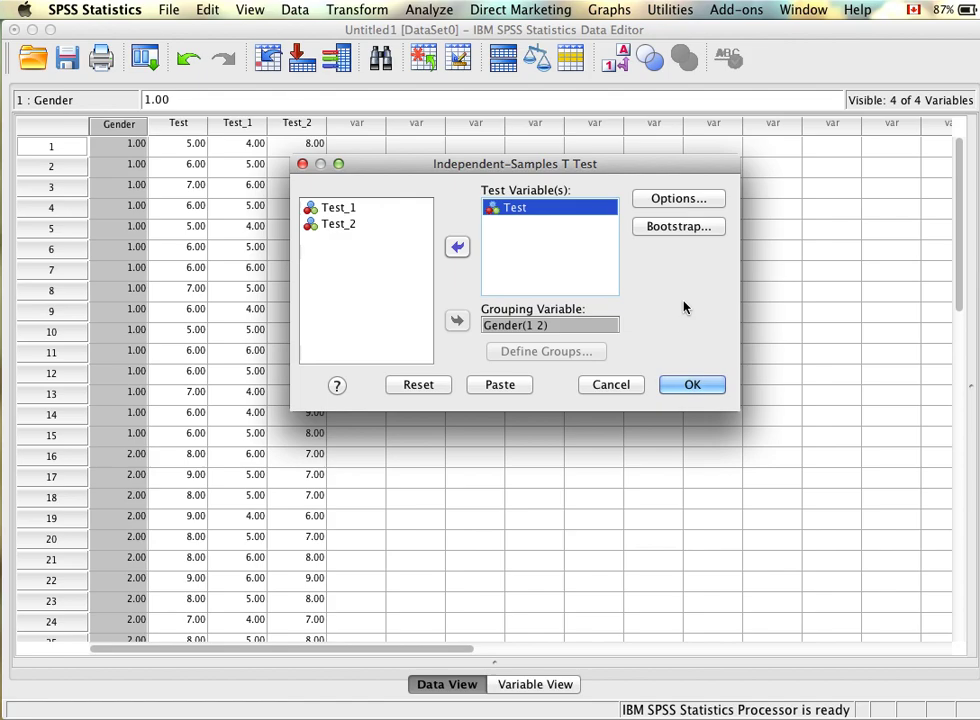
pyautogui.click(684, 200)
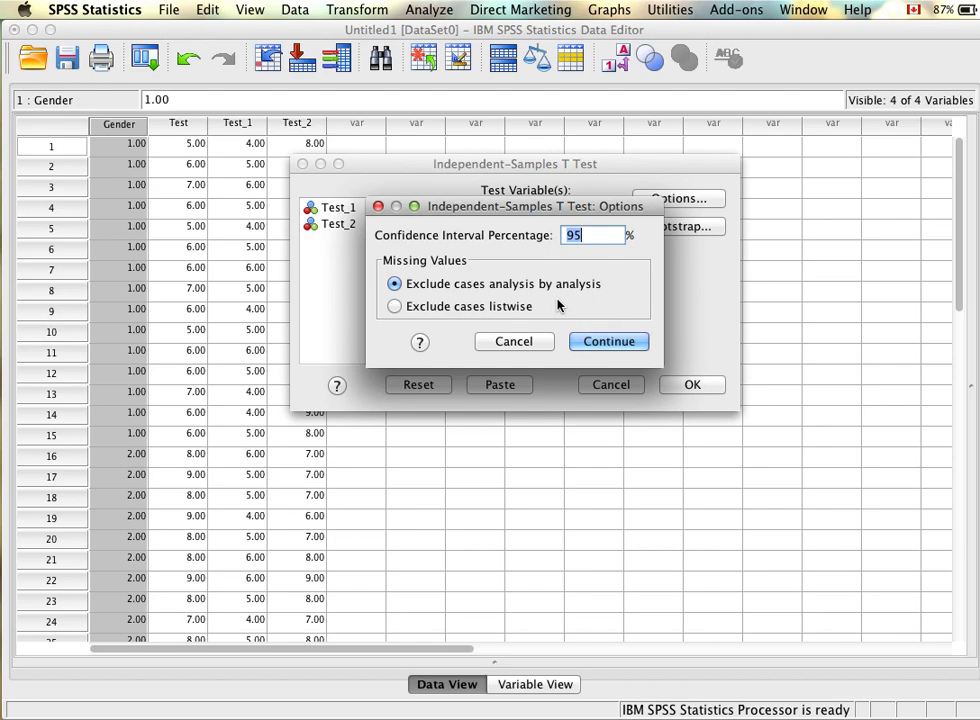
pyautogui.click(510, 343)
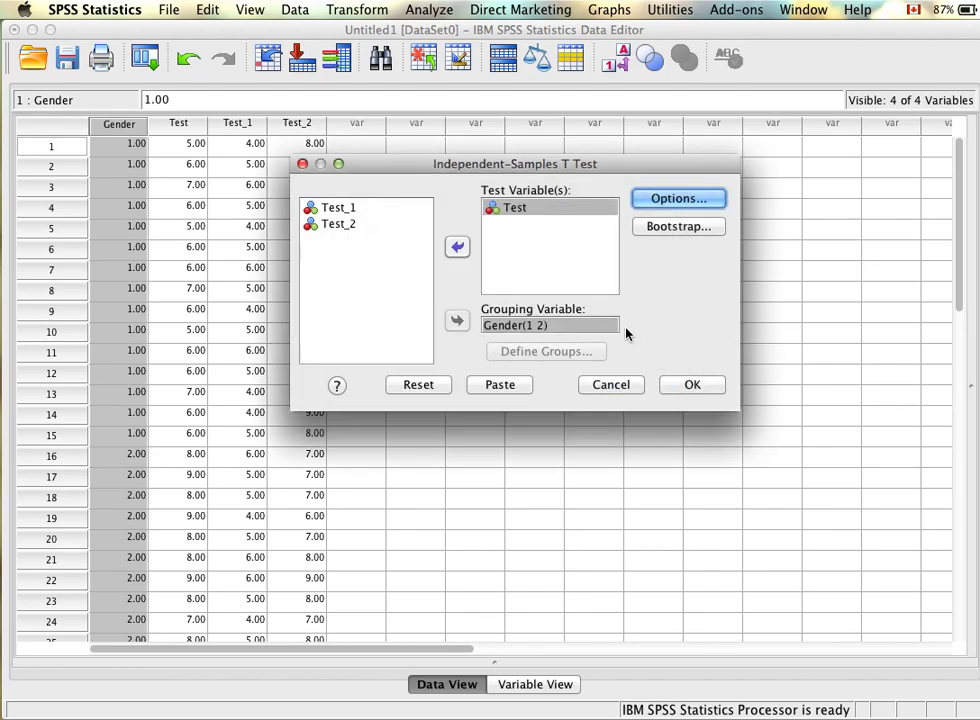
pyautogui.click(693, 386)
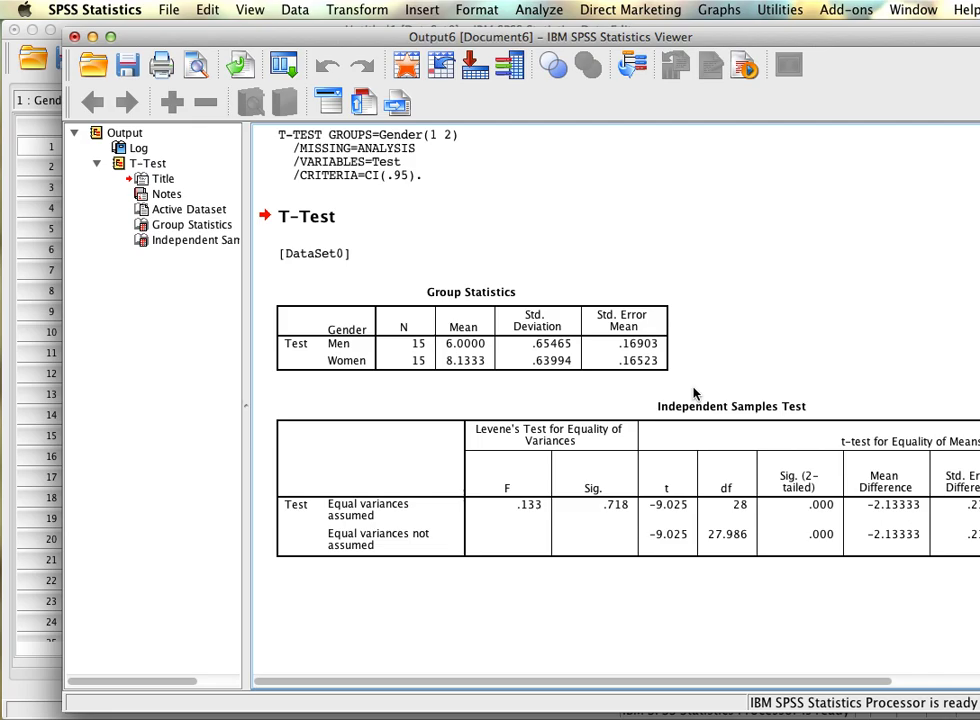
# Step: Reposition the output window and collapse the outline pane's width so the Independent Samples Test table fits across the view
pyautogui.doubleClick(259, 42)
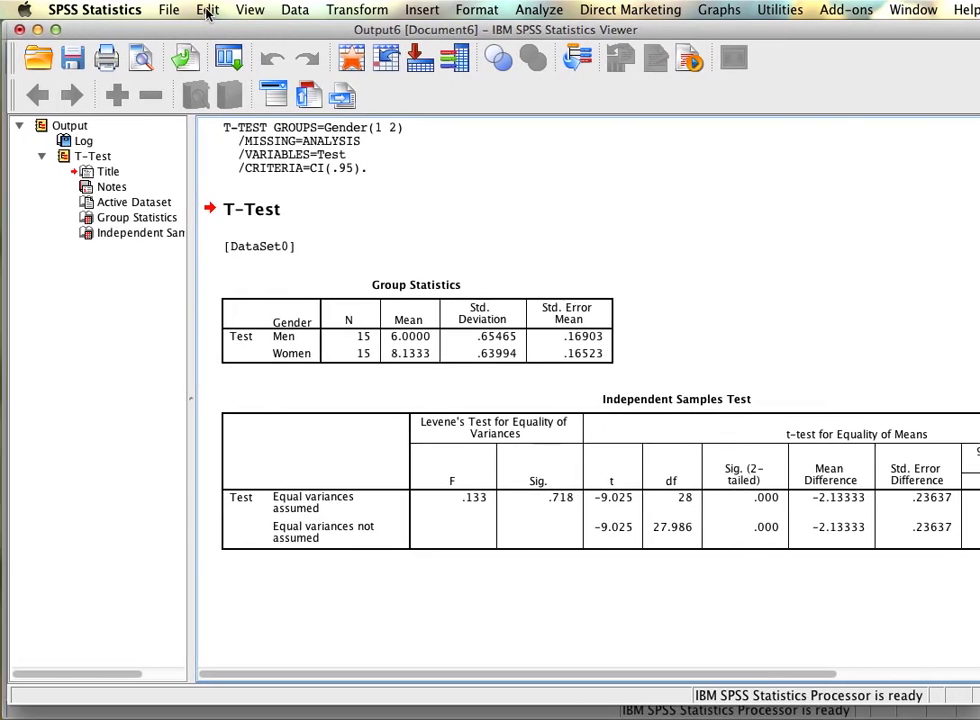
pyautogui.moveTo(188, 396); pyautogui.dragTo(37, 385)
pyautogui.click(790, 500)
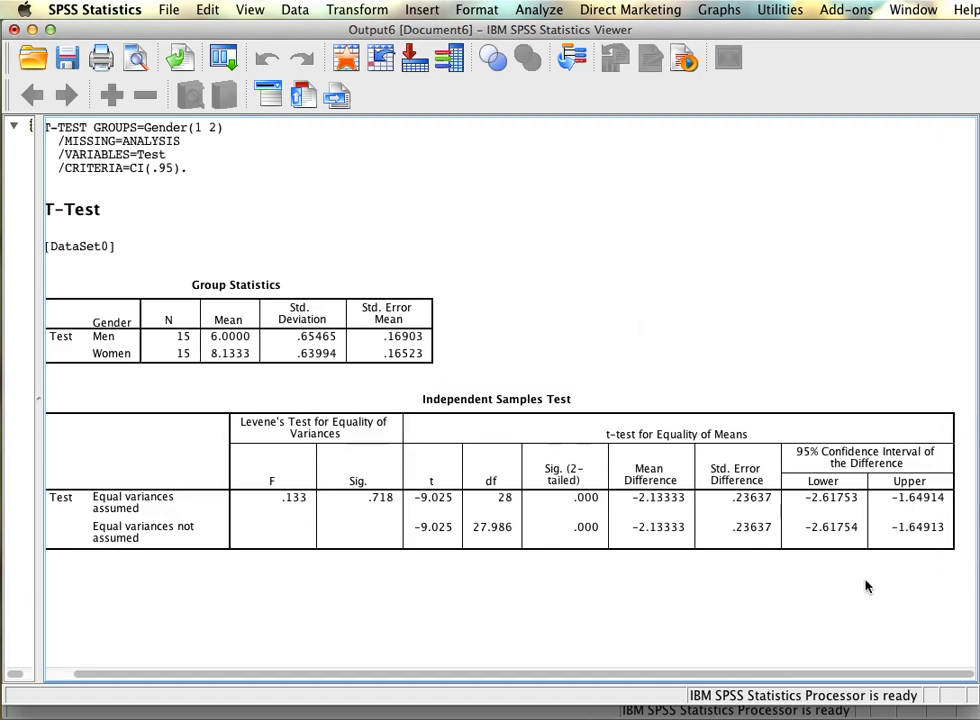
pyautogui.click(880, 610)
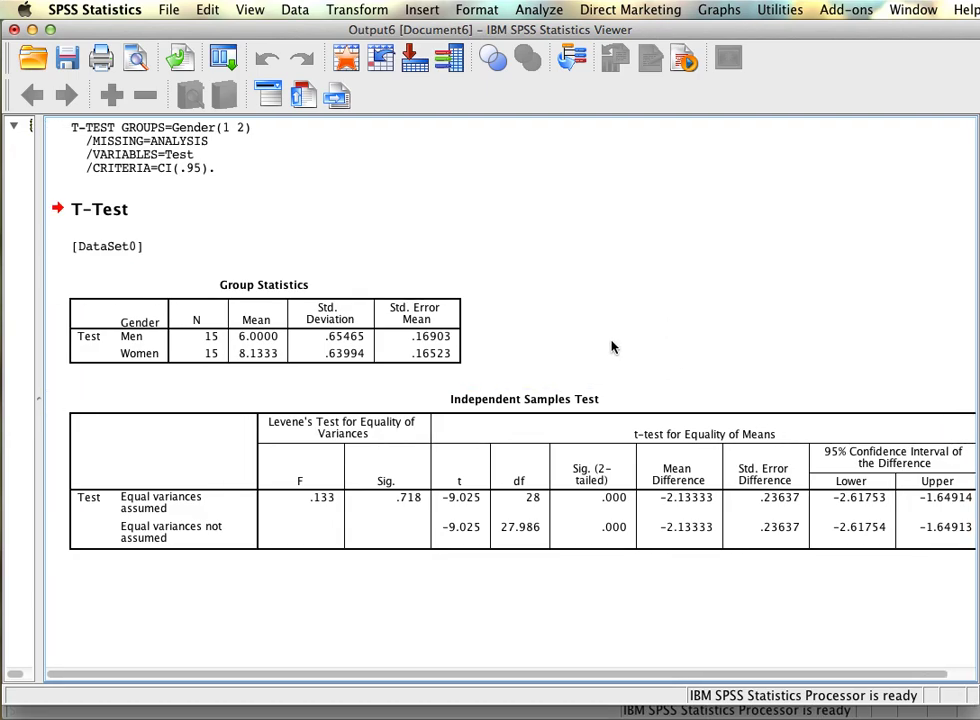
pyautogui.moveTo(36, 393); pyautogui.dragTo(11, 398)
# Step: Examine the Group Statistics for men and women (N, mean, standard deviation, standard error) alongside the Independent Samples Test table
pyautogui.click(266, 292)
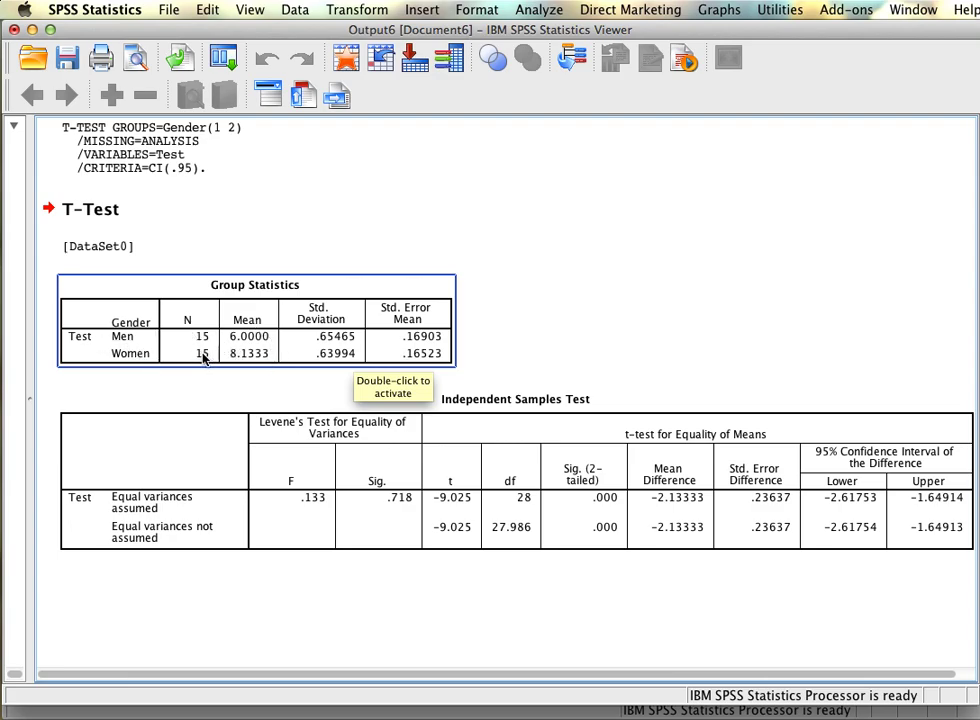
pyautogui.click(228, 400)
pyautogui.click(252, 348)
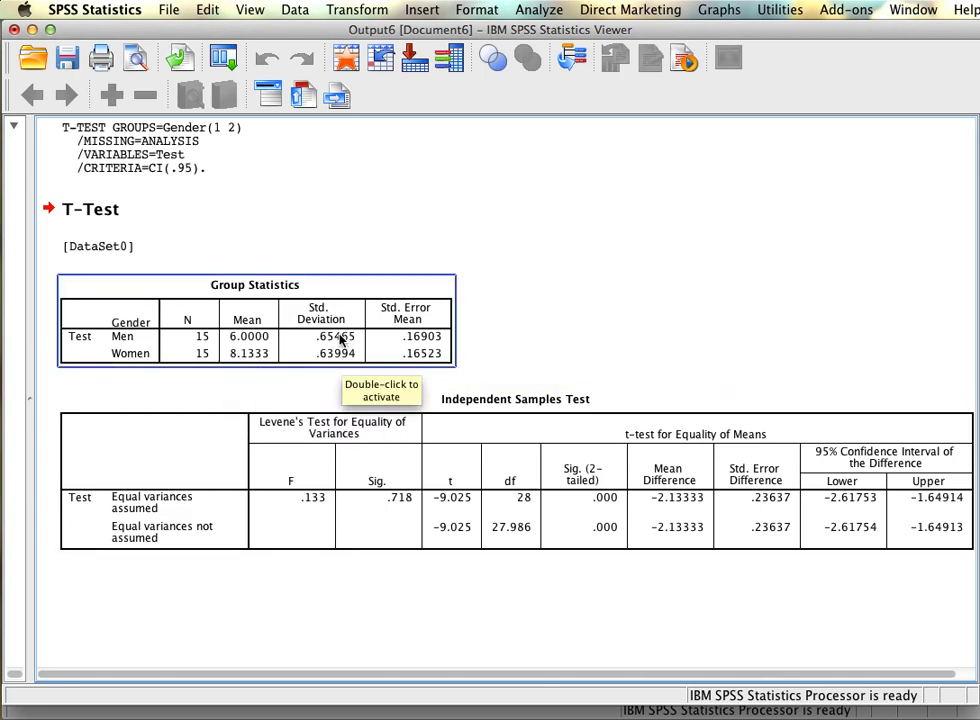
pyautogui.click(424, 374)
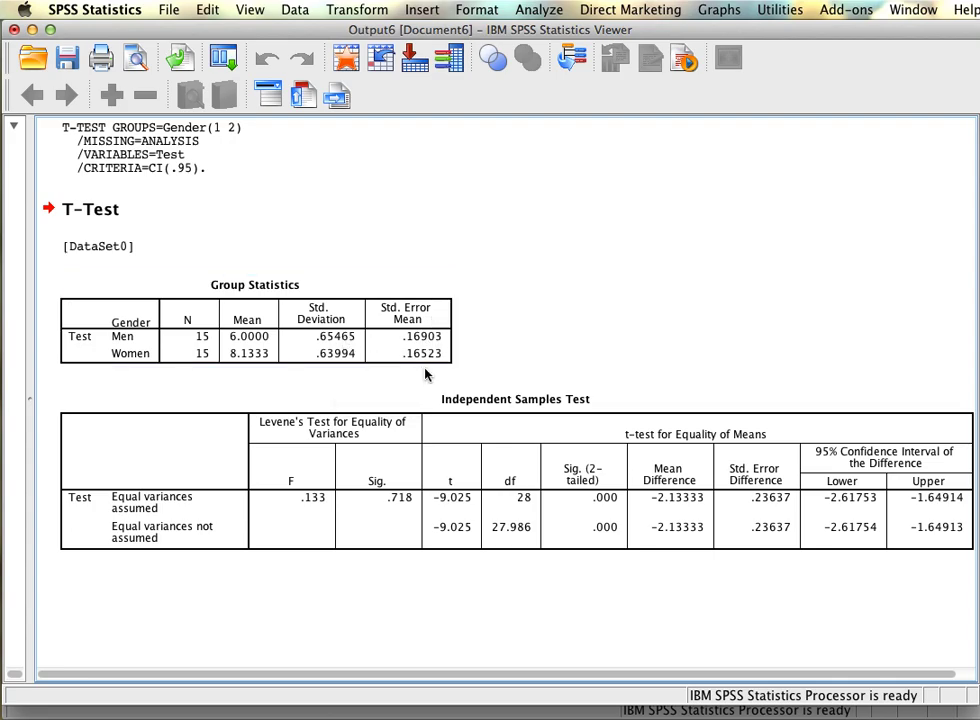
pyautogui.click(384, 362)
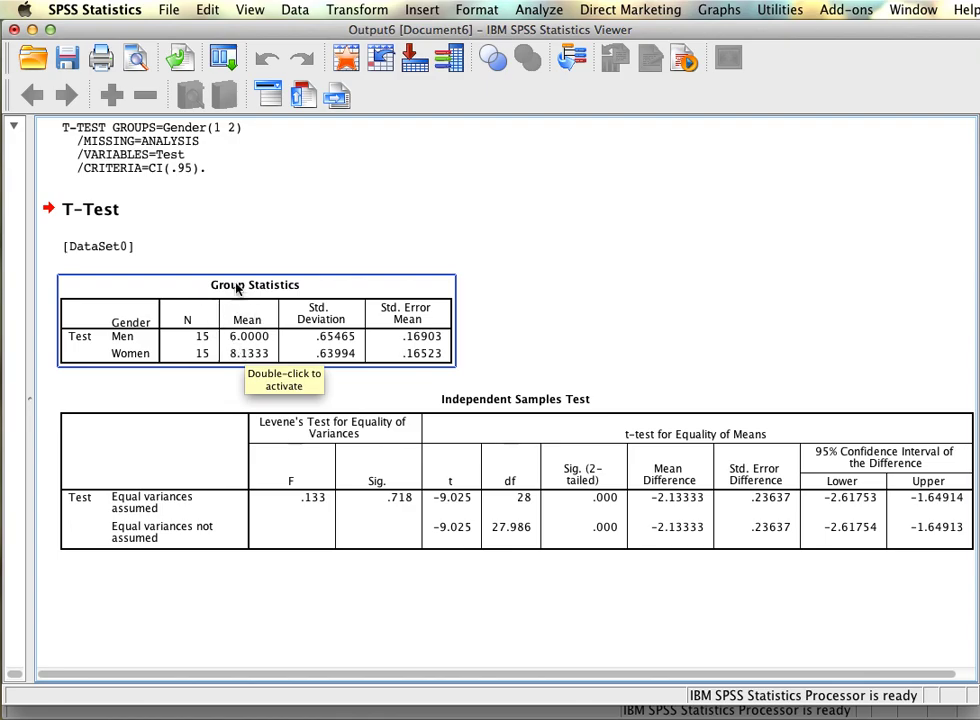
pyautogui.click(503, 500)
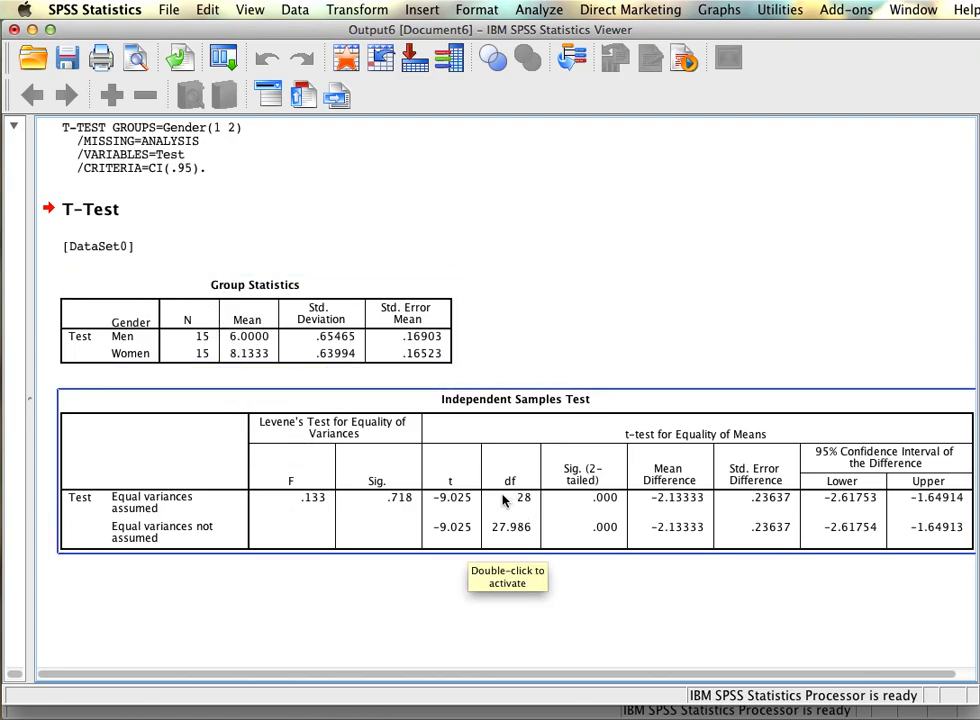
pyautogui.click(481, 625)
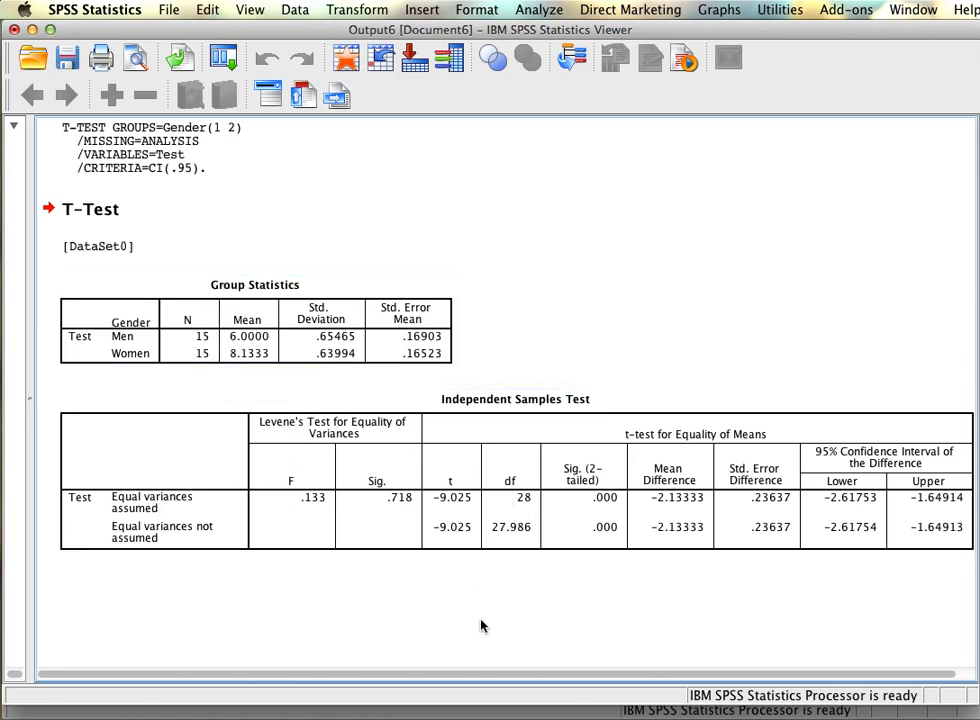
pyautogui.hscroll(2, 481, 625)
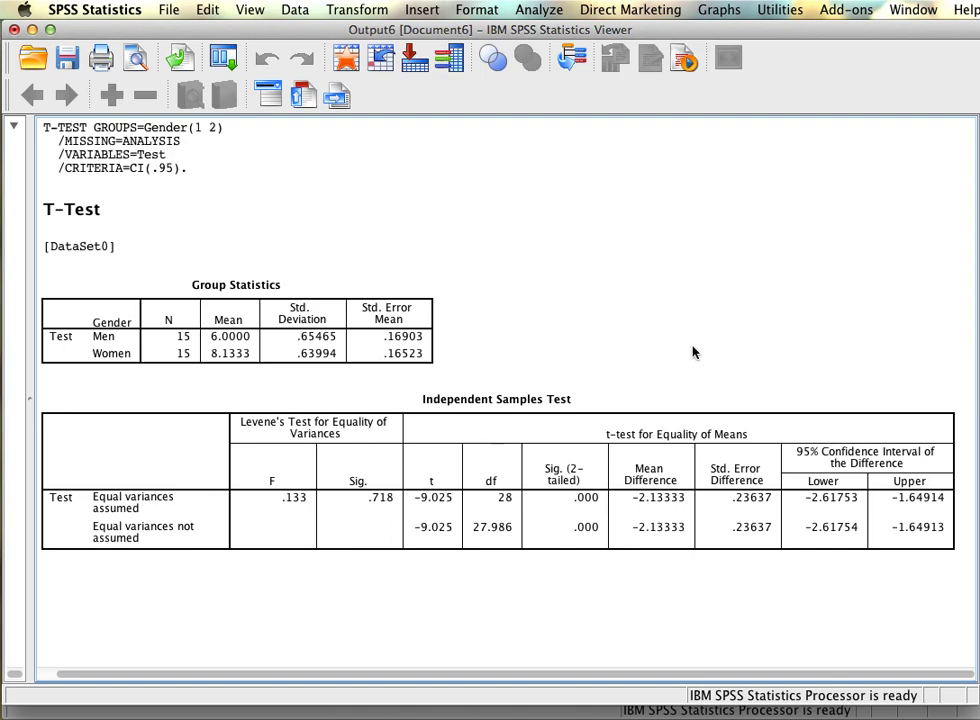
pyautogui.click(597, 405)
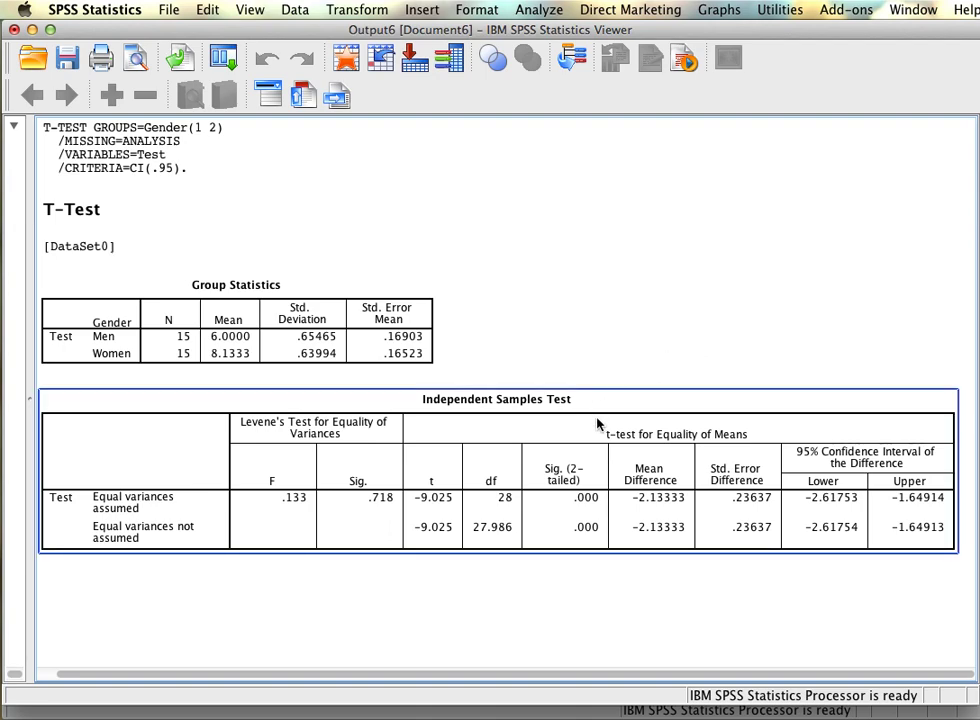
pyautogui.click(330, 355)
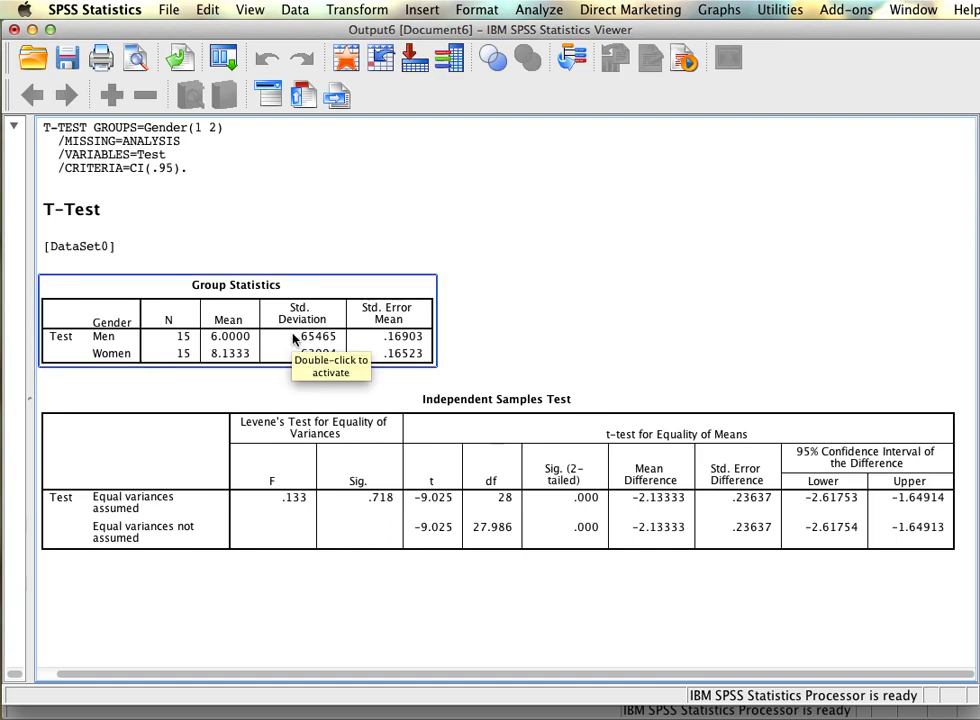
pyautogui.click(462, 309)
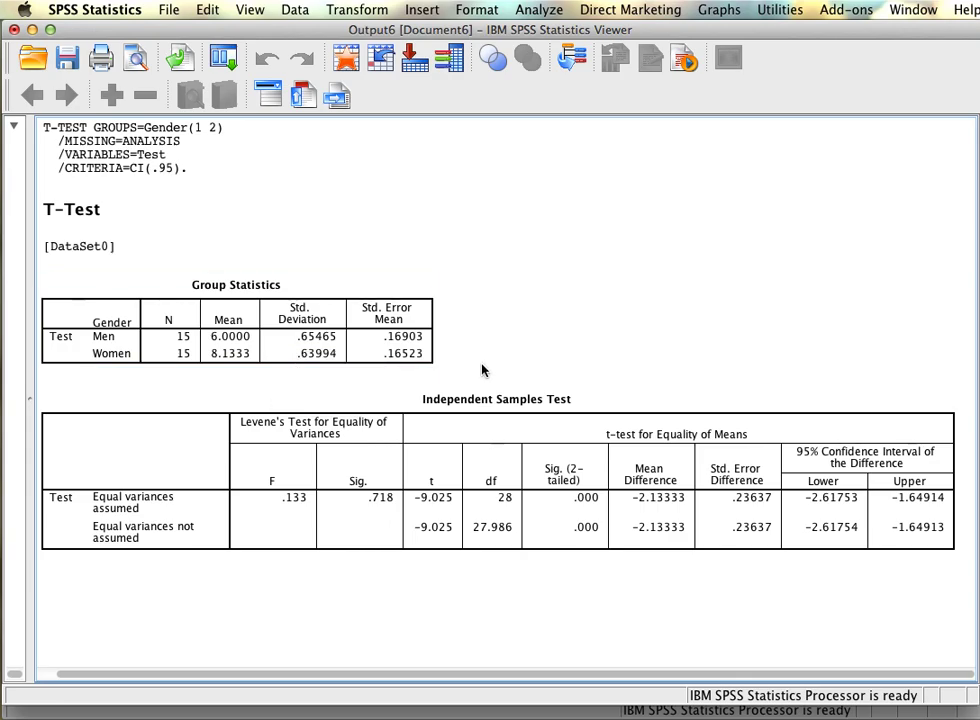
# Step: Examine Levene's Test for Equality of Variances, its F and Sig. values, and the equal-variances rows of the Independent Samples Test
pyautogui.click(416, 395)
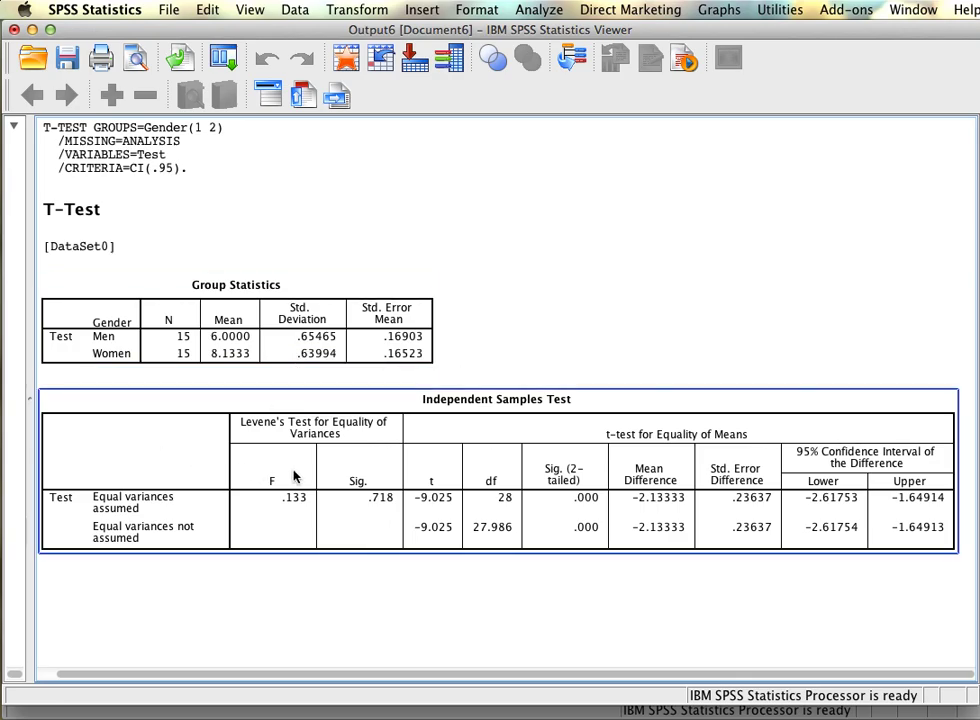
pyautogui.click(291, 574)
pyautogui.click(428, 419)
pyautogui.click(349, 606)
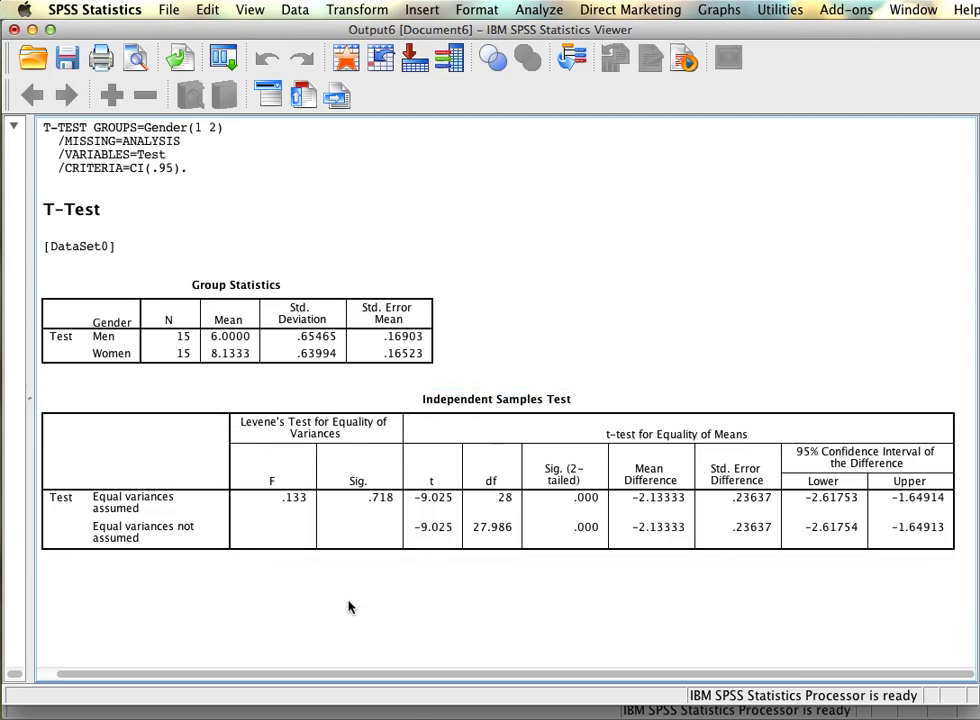
pyautogui.click(335, 494)
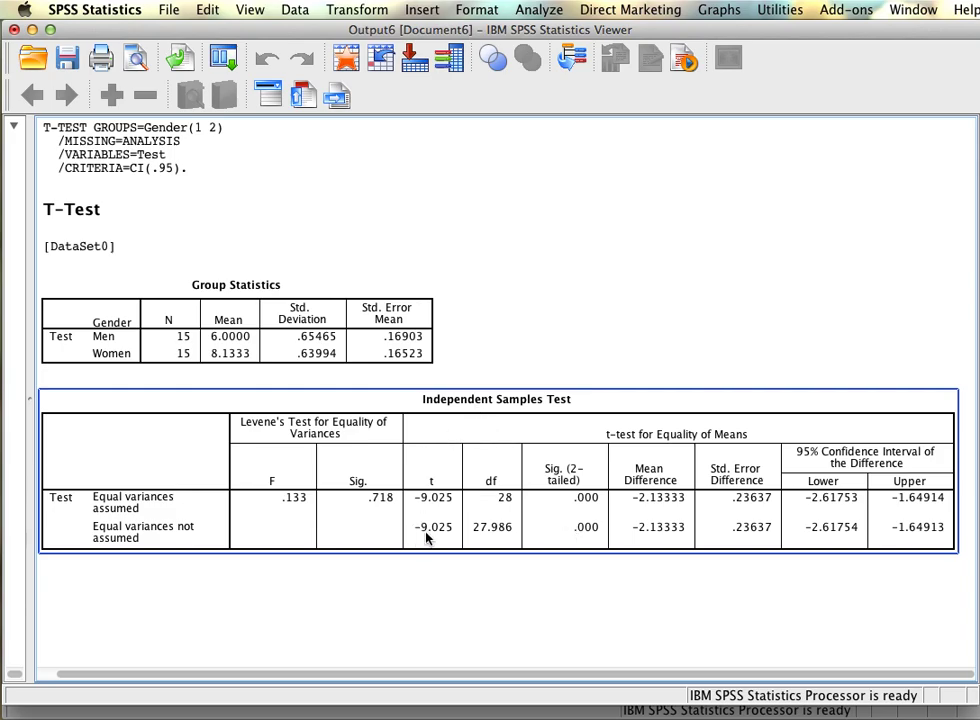
pyautogui.click(270, 386)
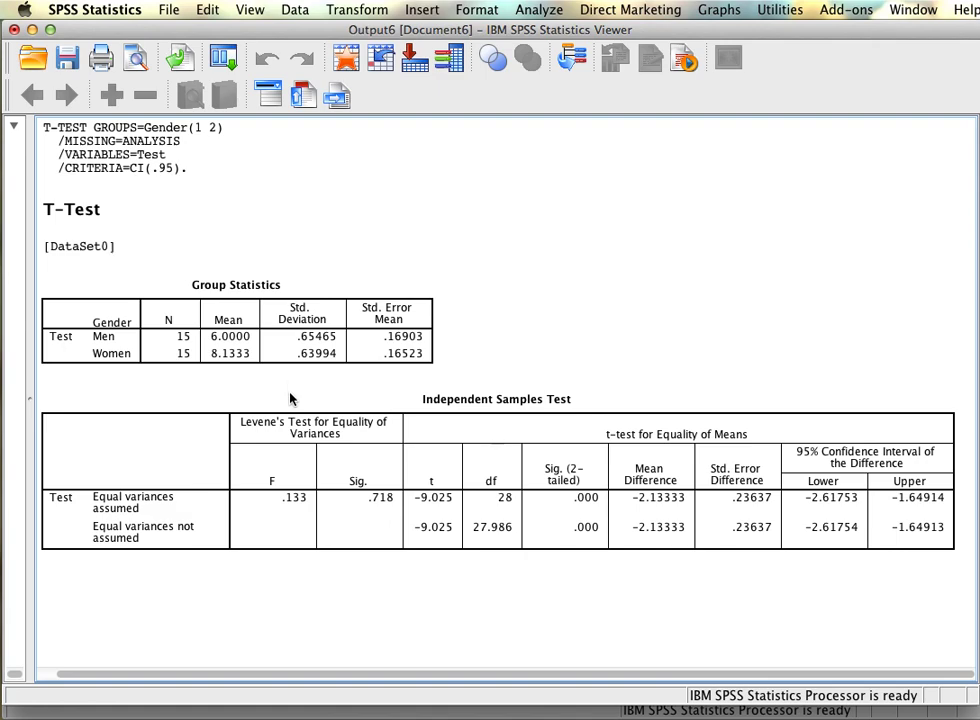
pyautogui.click(330, 503)
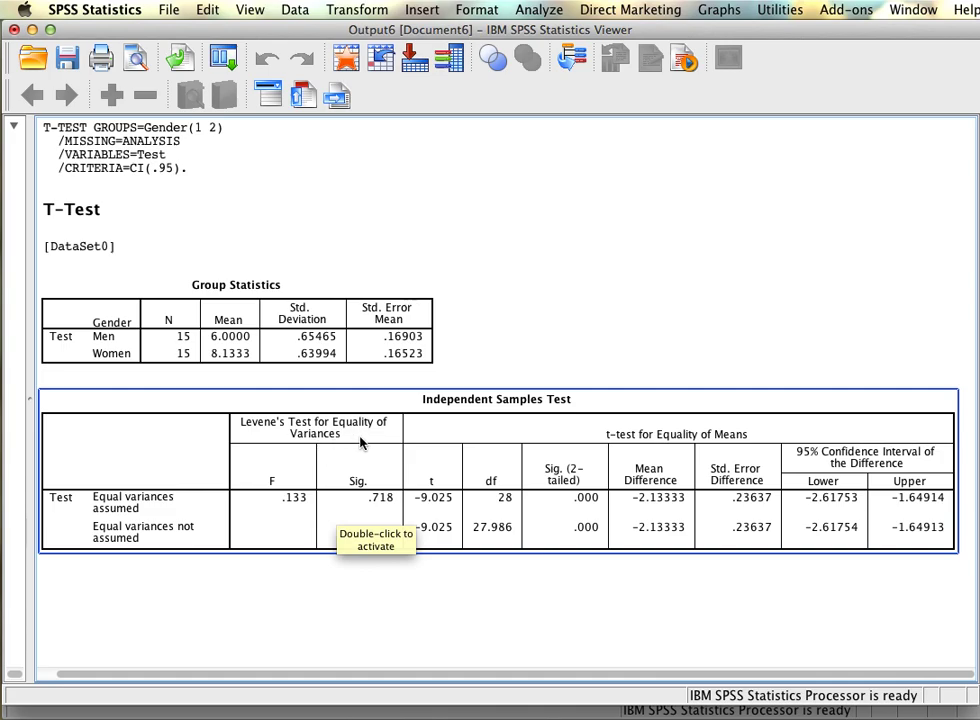
pyautogui.click(328, 607)
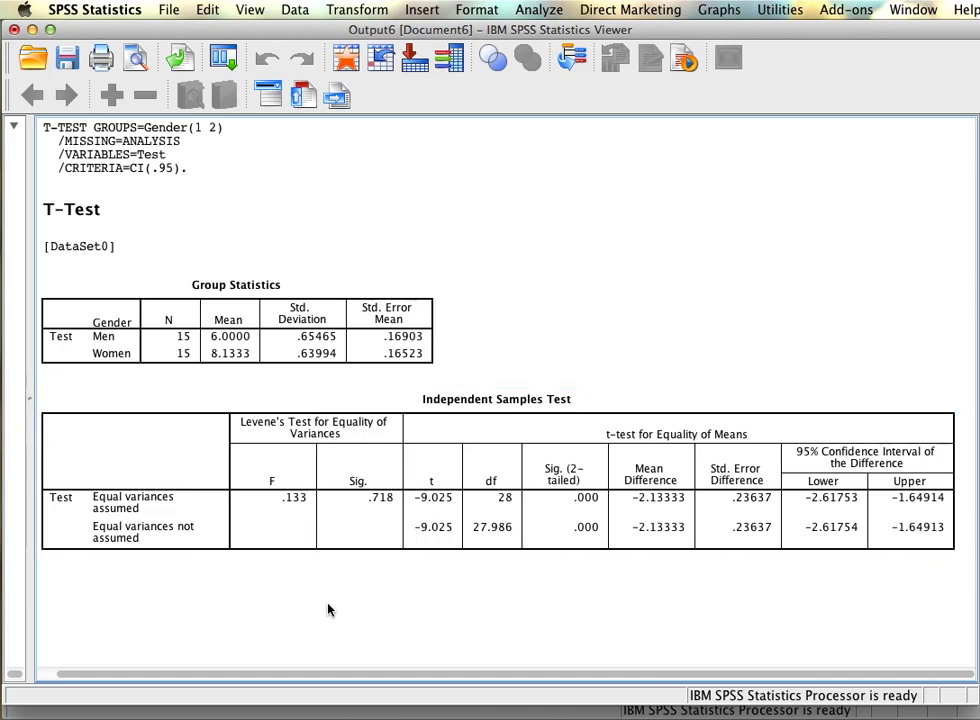
pyautogui.click(389, 524)
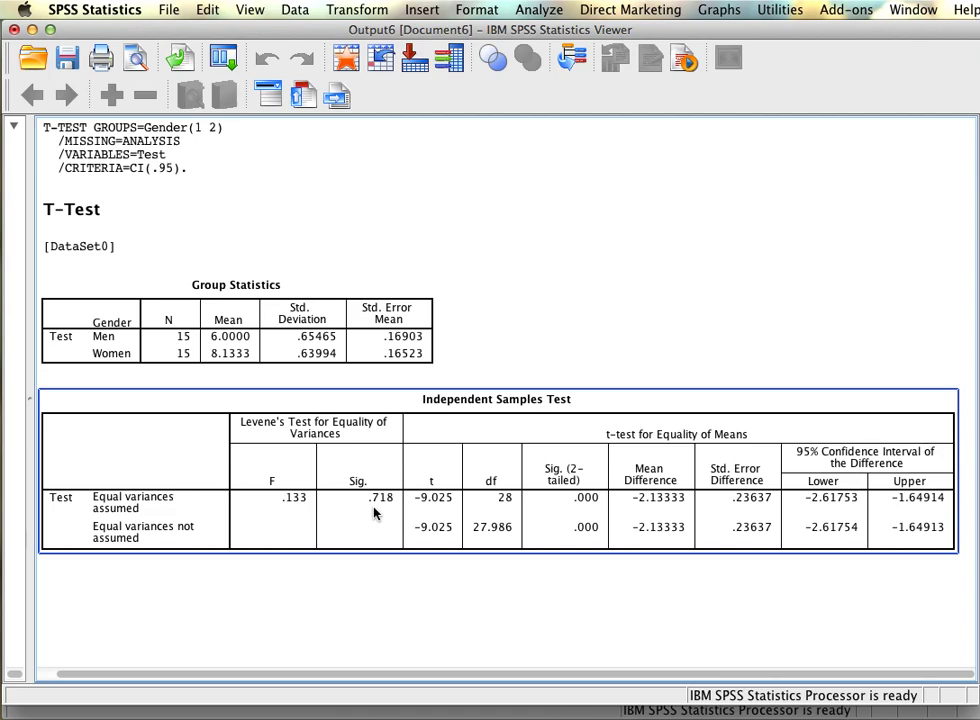
pyautogui.click(352, 446)
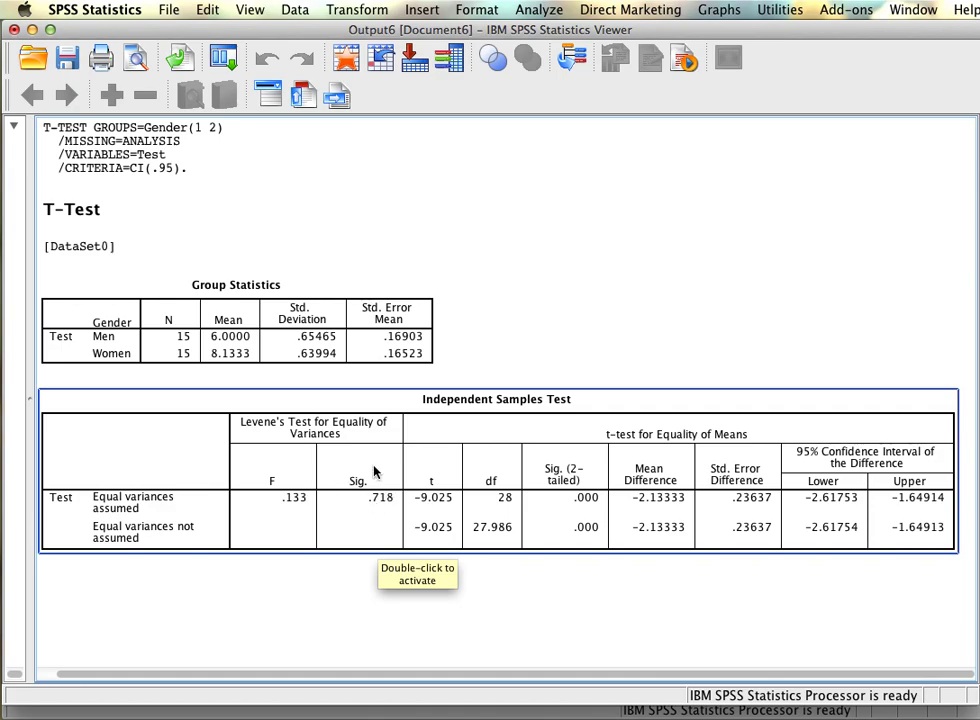
# Step: Compare the groups' standard deviations with Levene's Sig. value and read across the t-test for Equality of Means columns
pyautogui.click(274, 348)
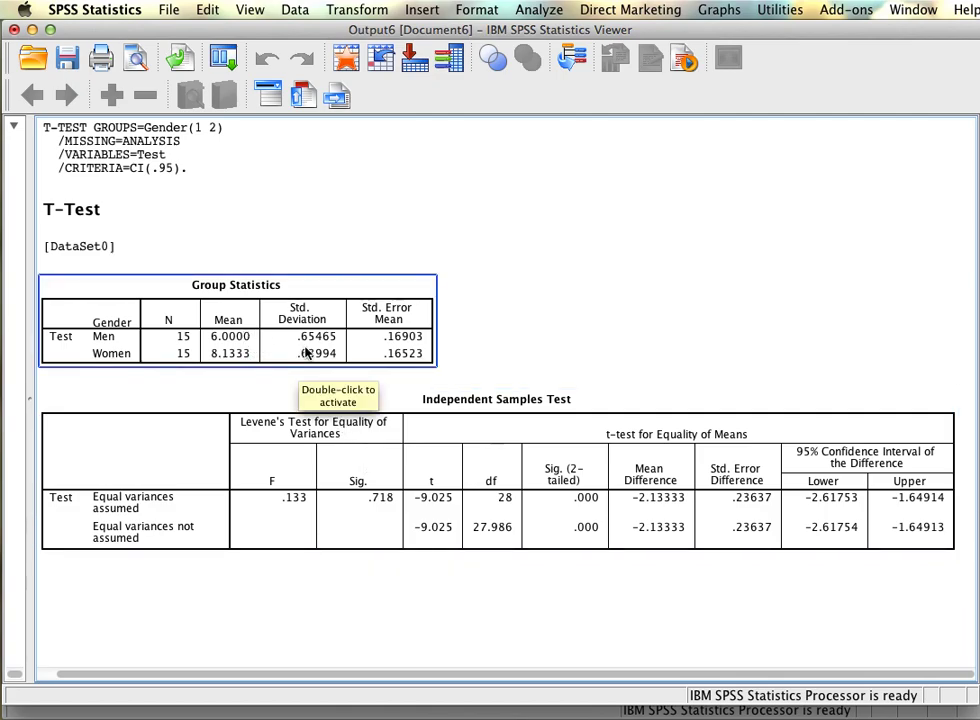
pyautogui.click(398, 557)
pyautogui.click(402, 525)
pyautogui.click(405, 569)
pyautogui.click(258, 501)
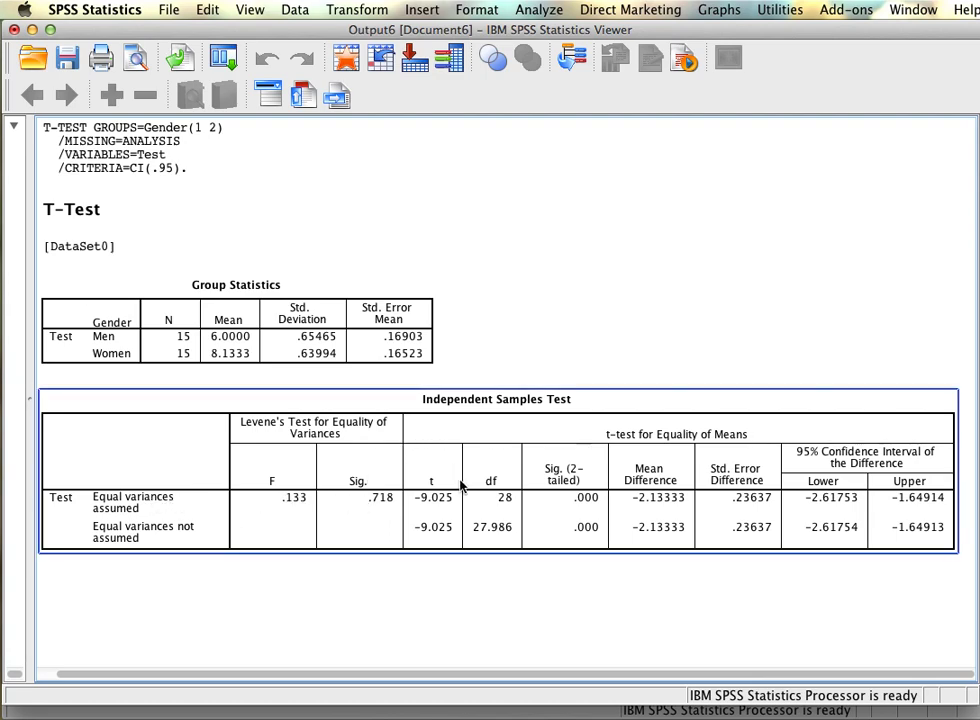
pyautogui.click(971, 547)
pyautogui.click(929, 433)
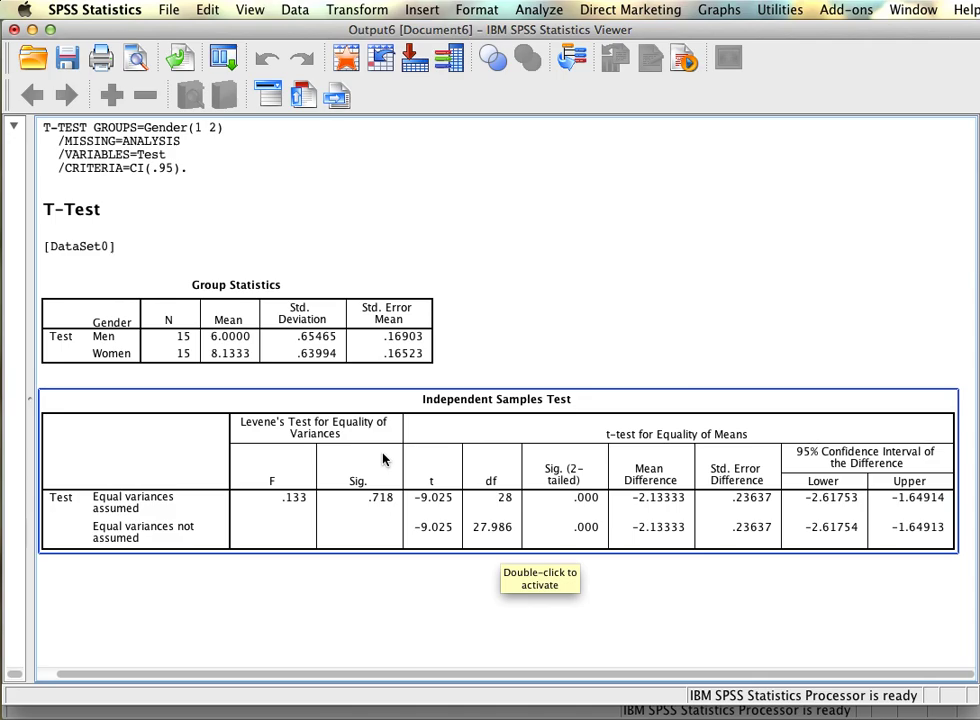
# Step: Examine the group means for men and women against the t, df and two-tailed significance values of both equal-variances rows
pyautogui.click(112, 352)
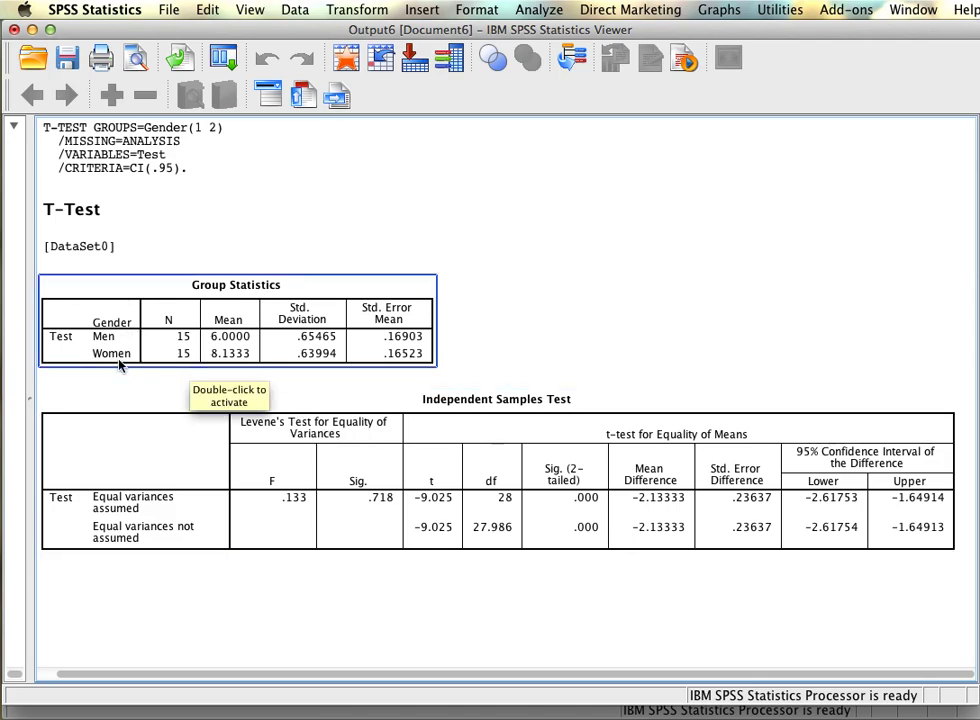
pyautogui.click(397, 527)
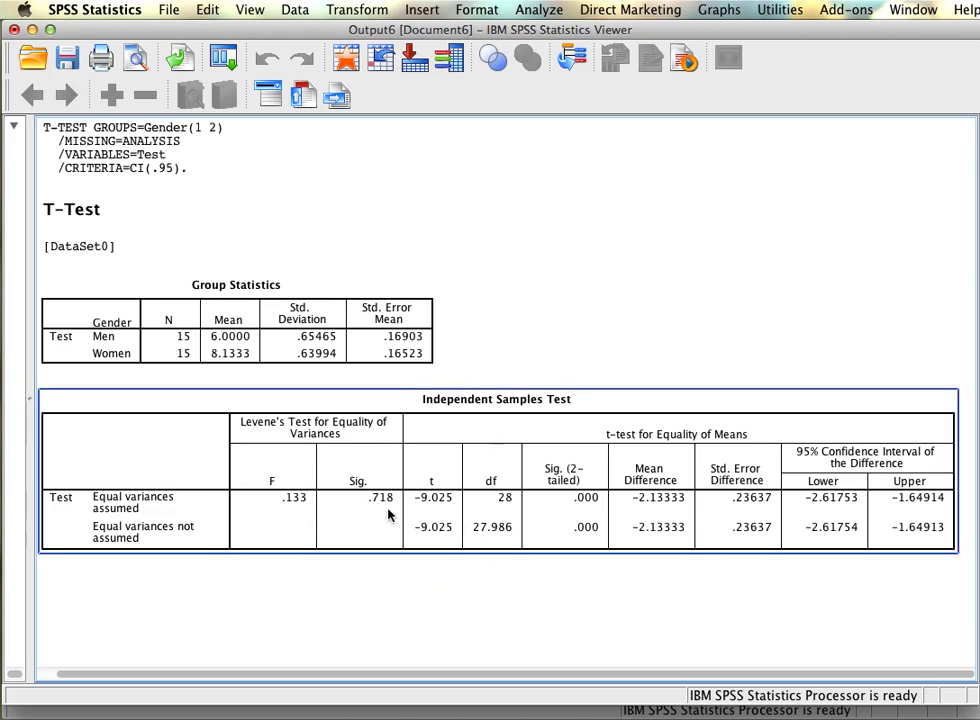
pyautogui.click(315, 345)
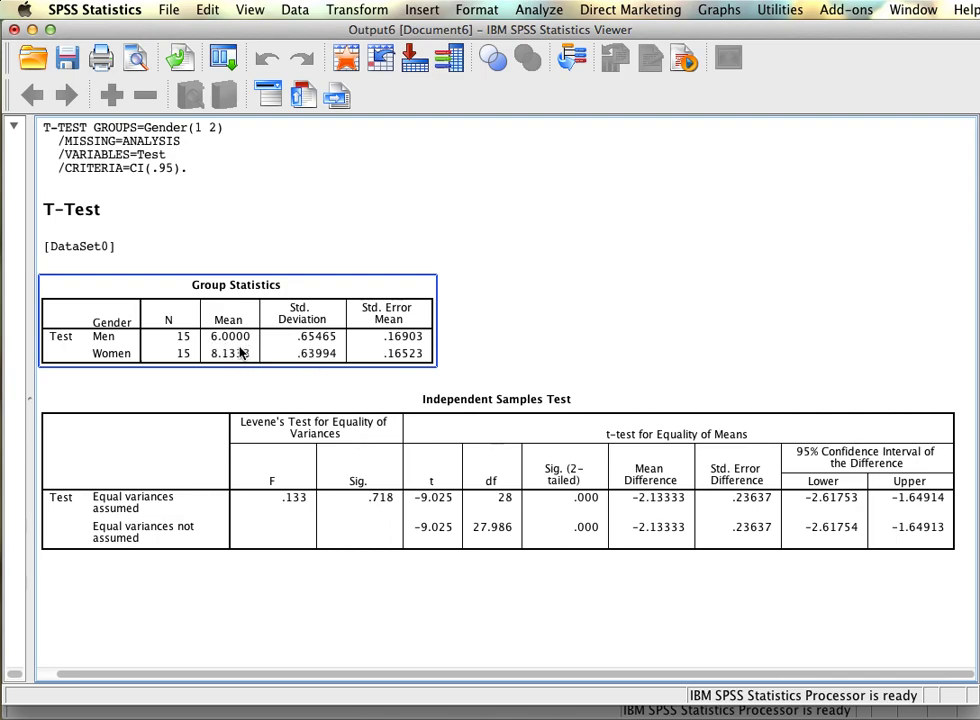
pyautogui.click(300, 503)
pyautogui.click(315, 605)
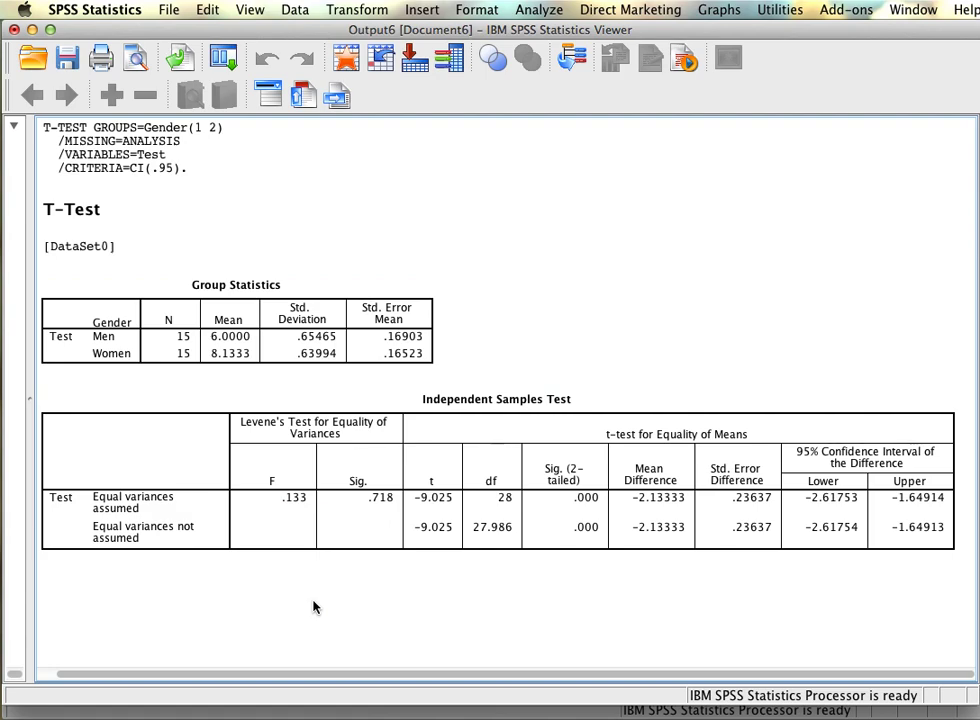
pyautogui.click(428, 543)
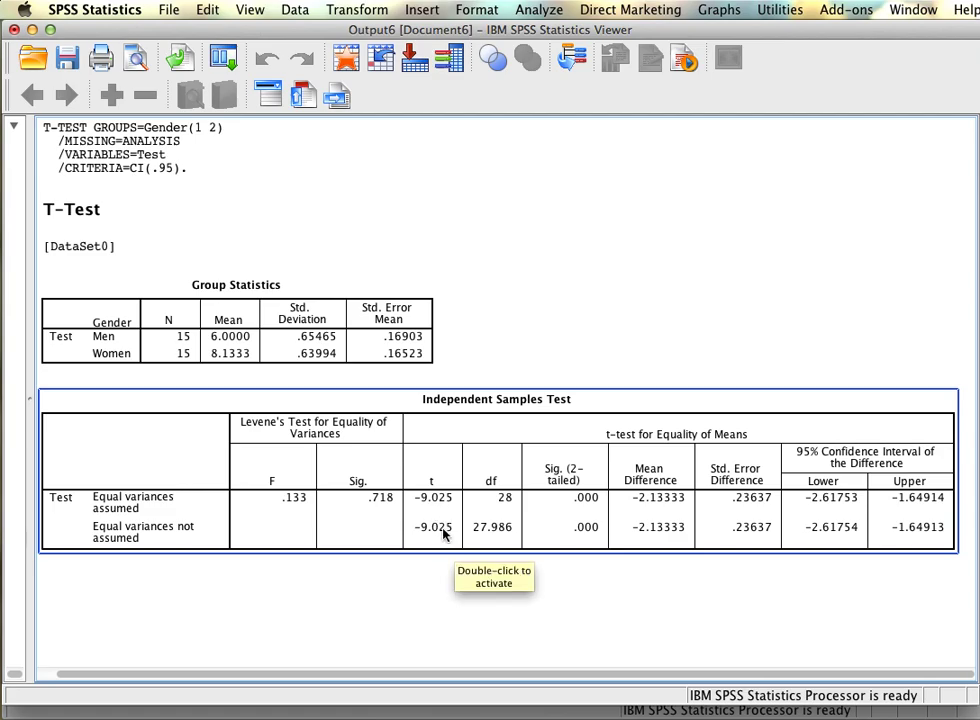
pyautogui.click(442, 586)
pyautogui.click(179, 505)
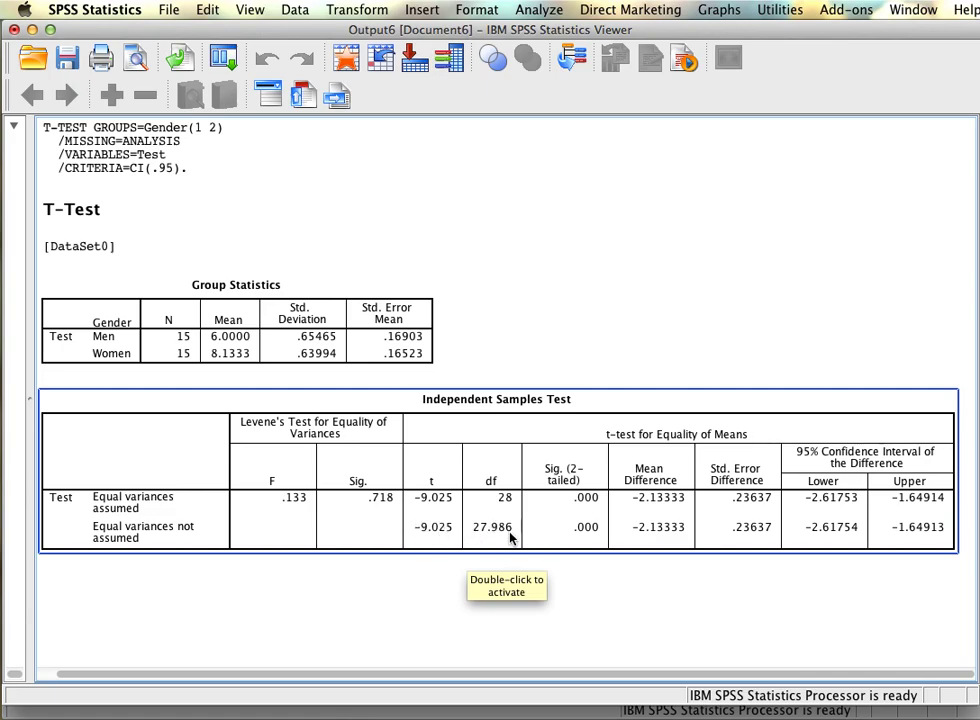
pyautogui.click(593, 577)
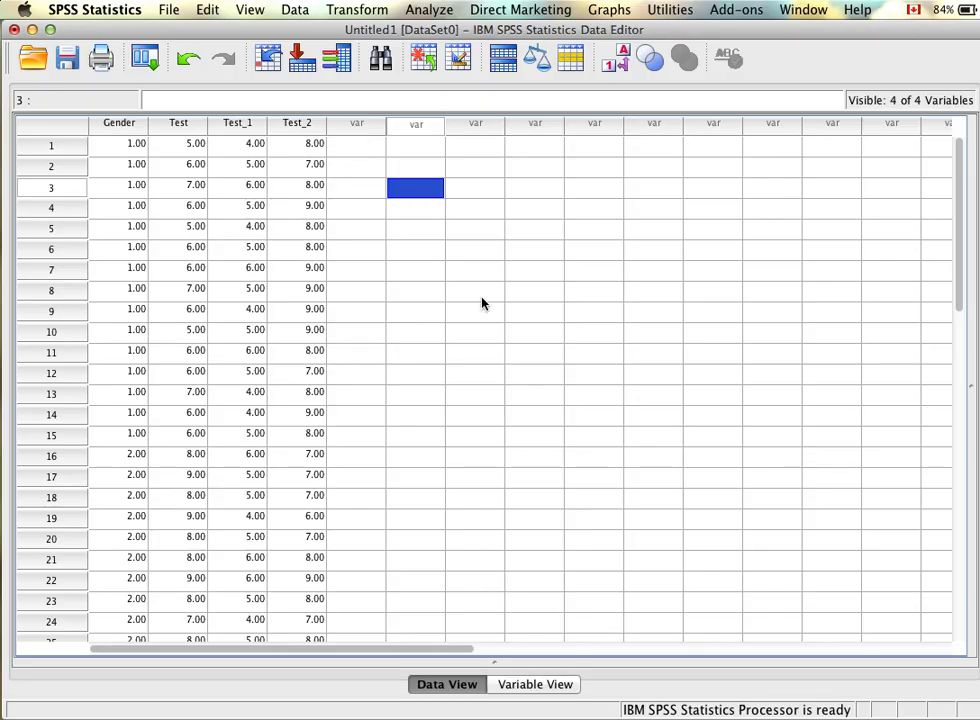
# Step: Widen the Test_1 and Test_2 columns in the data editor and review their scores across all cases
pyautogui.moveTo(265, 123); pyautogui.dragTo(376, 127)
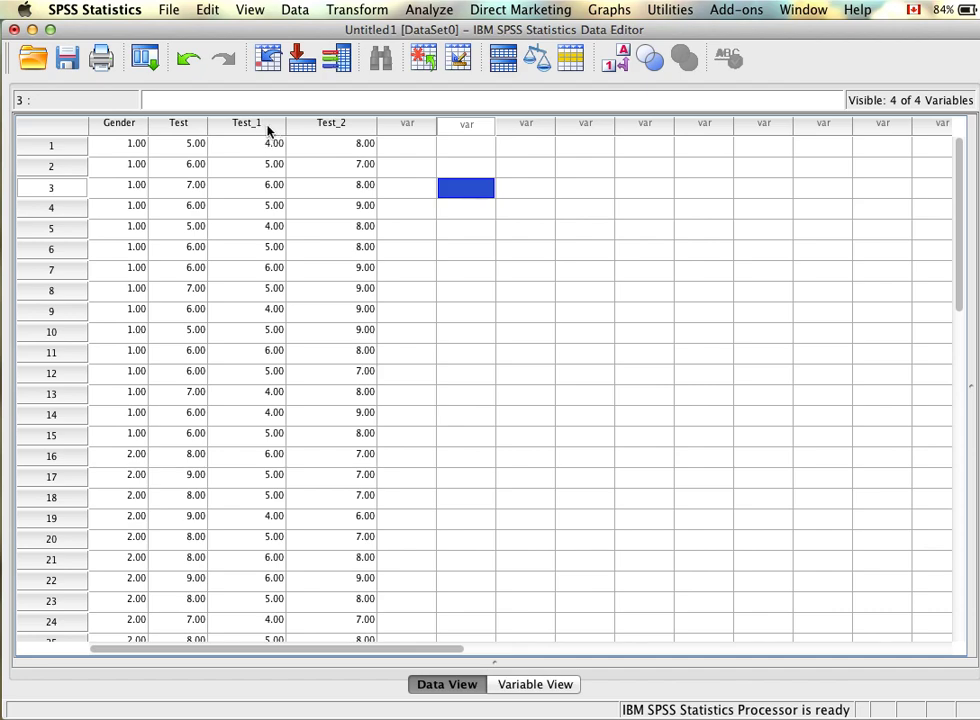
pyautogui.scroll(-3, 262, 165)
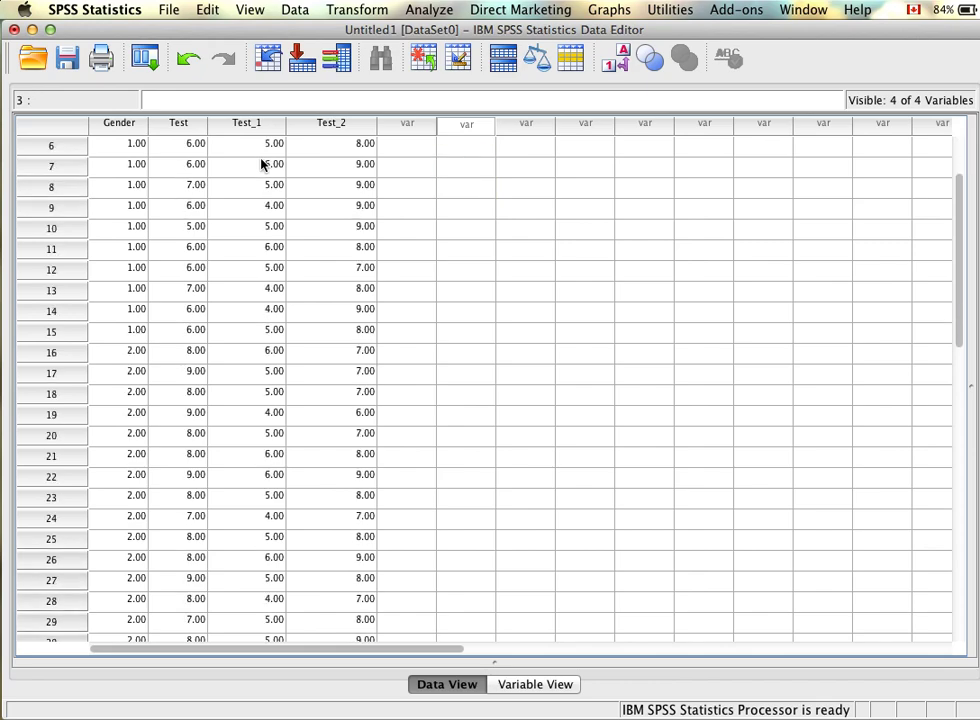
pyautogui.scroll(3, 265, 521)
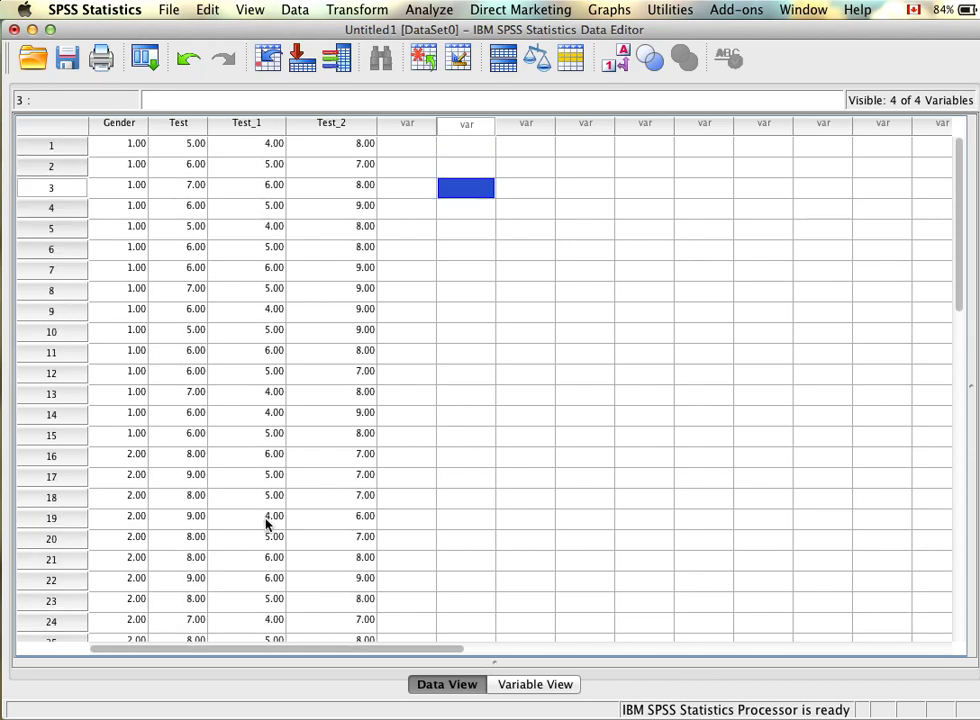
pyautogui.scroll(-4, 265, 521)
pyautogui.scroll(4, 265, 519)
pyautogui.scroll(-4, 318, 125)
pyautogui.scroll(-4, 316, 124)
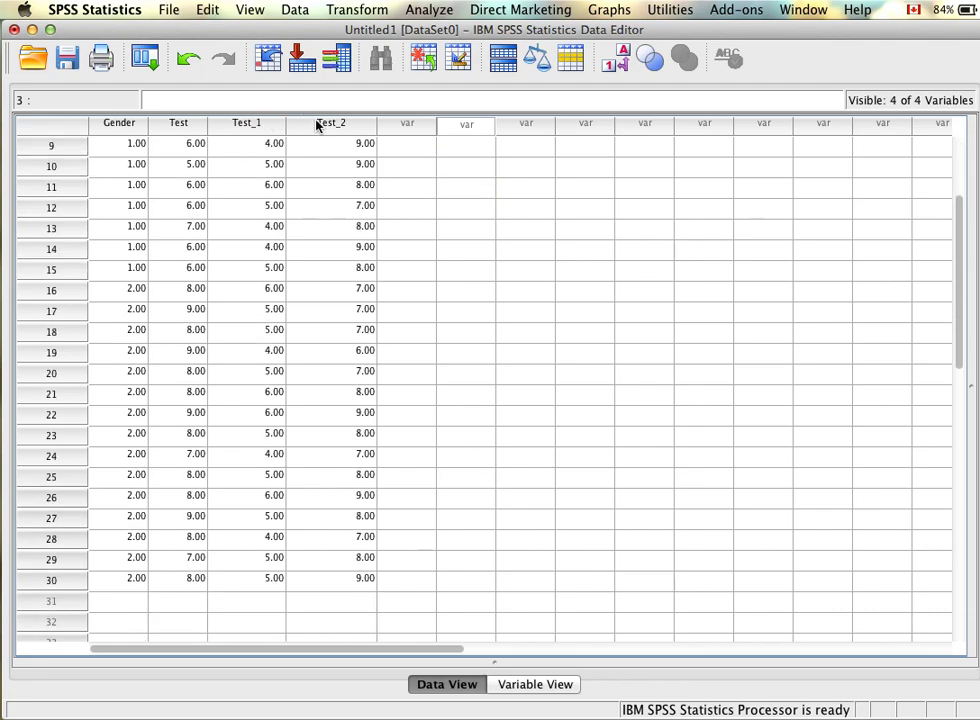
pyautogui.scroll(8, 316, 124)
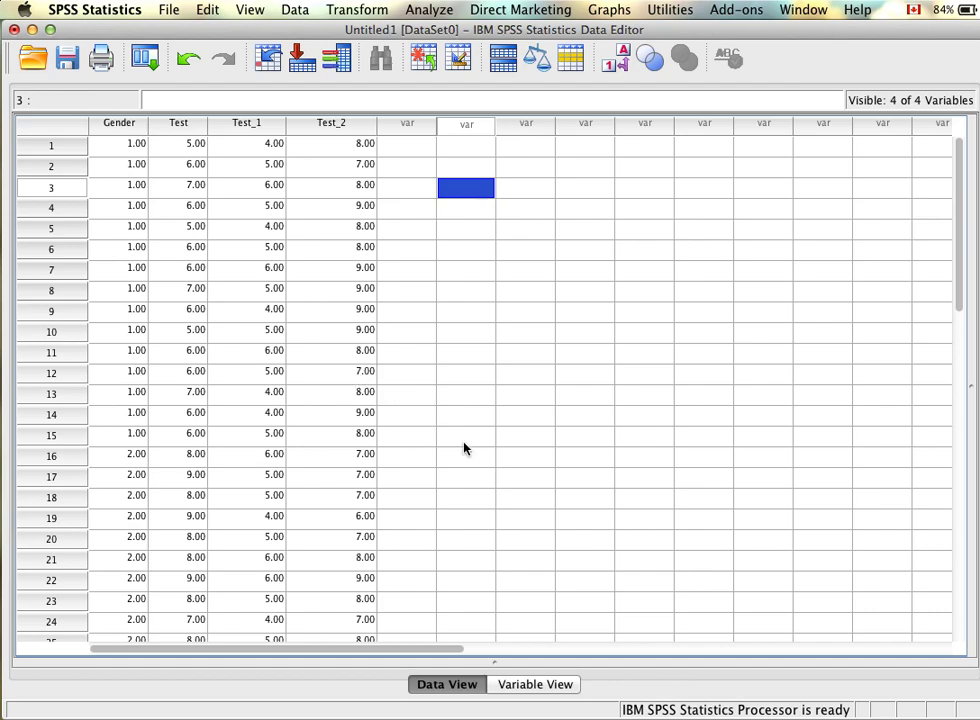
# Step: Set up a Paired-Samples T Test with Test_1 as Variable1 and Test_2 as Variable2 of pair 1
pyautogui.click(432, 12)
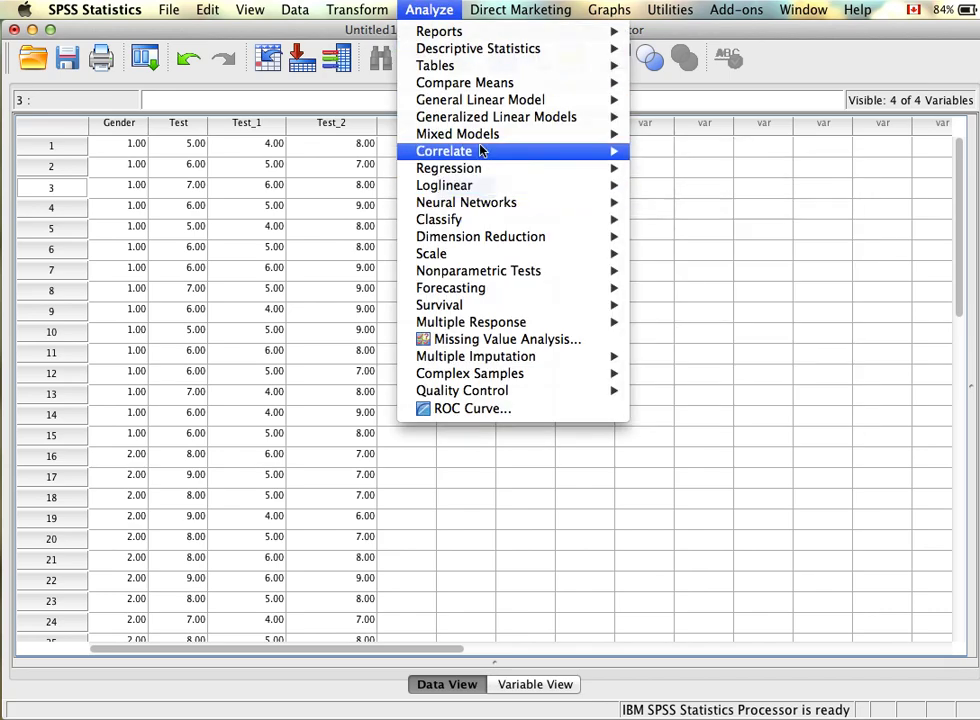
pyautogui.moveTo(495, 82)
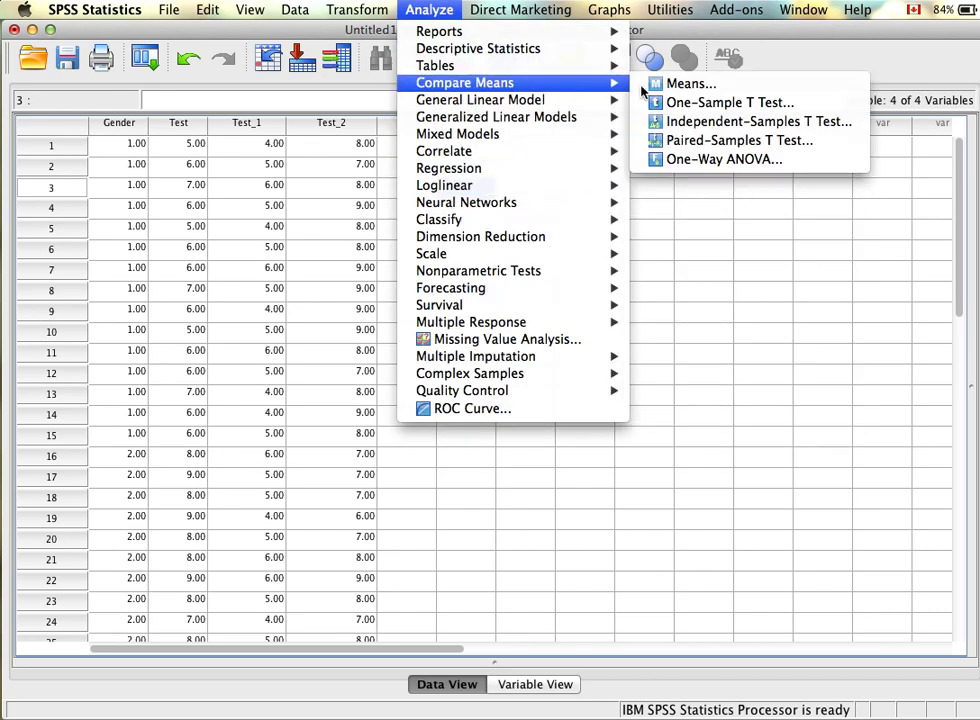
pyautogui.click(722, 142)
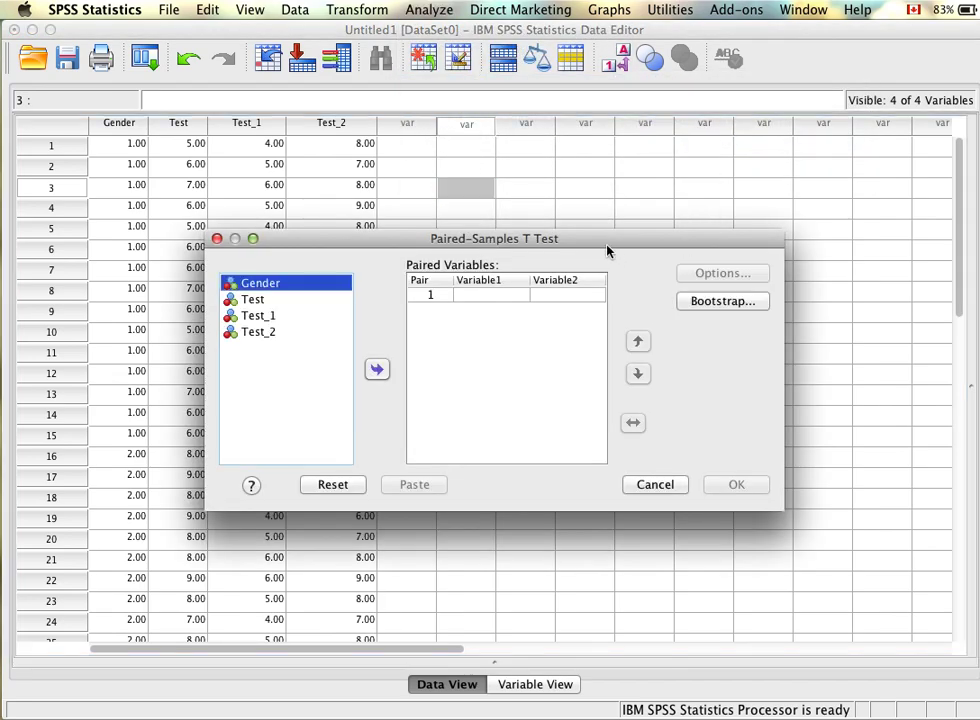
pyautogui.moveTo(608, 250); pyautogui.dragTo(565, 179)
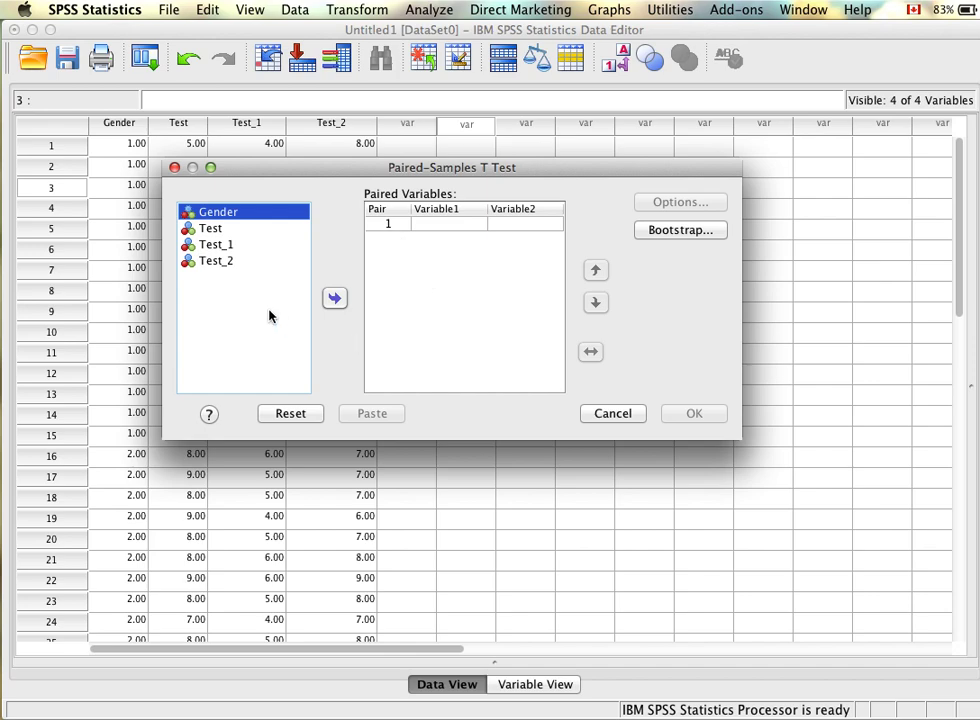
pyautogui.click(232, 245)
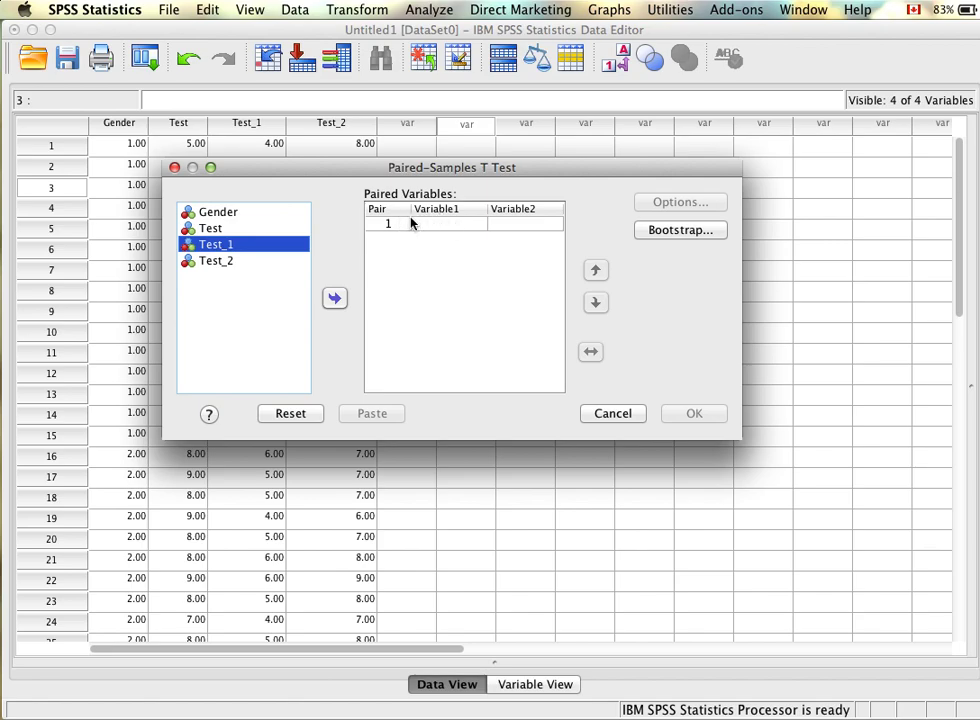
pyautogui.click(335, 299)
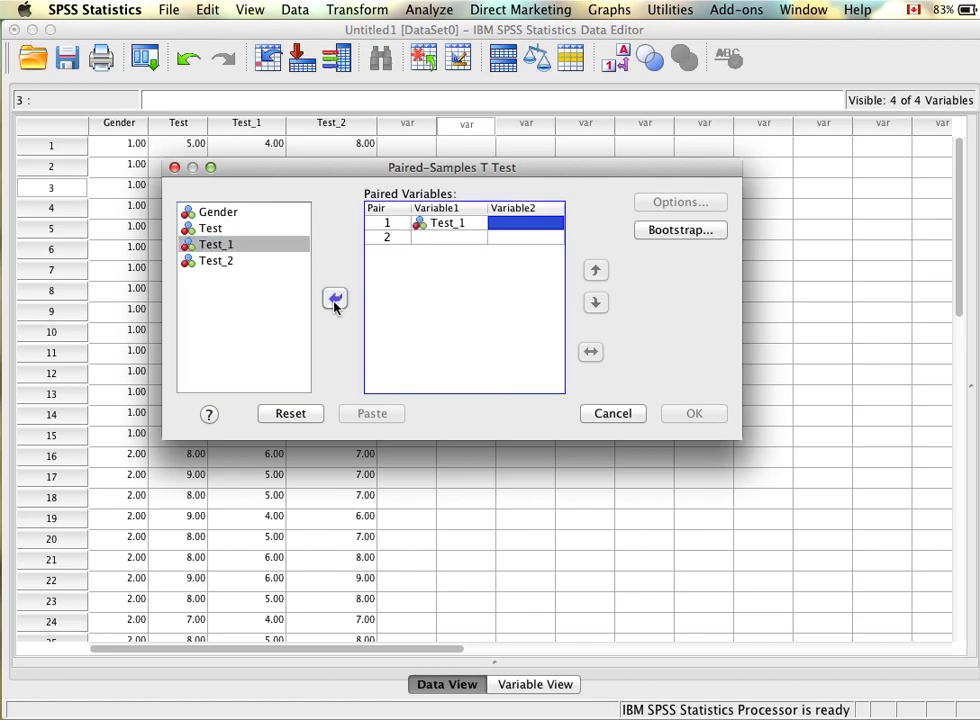
pyautogui.click(231, 264)
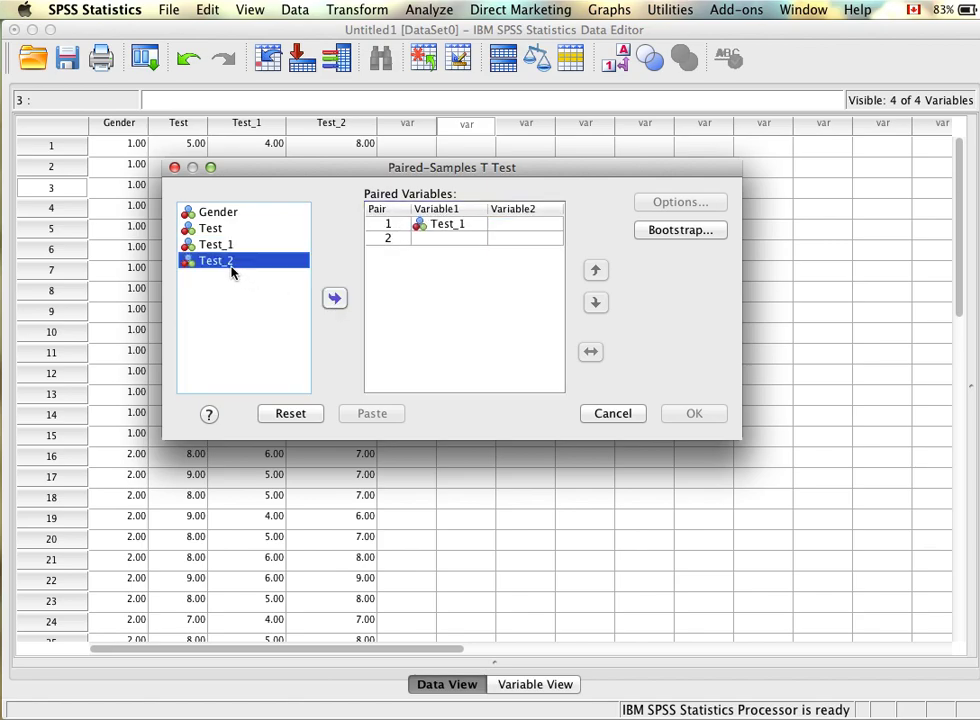
pyautogui.click(334, 302)
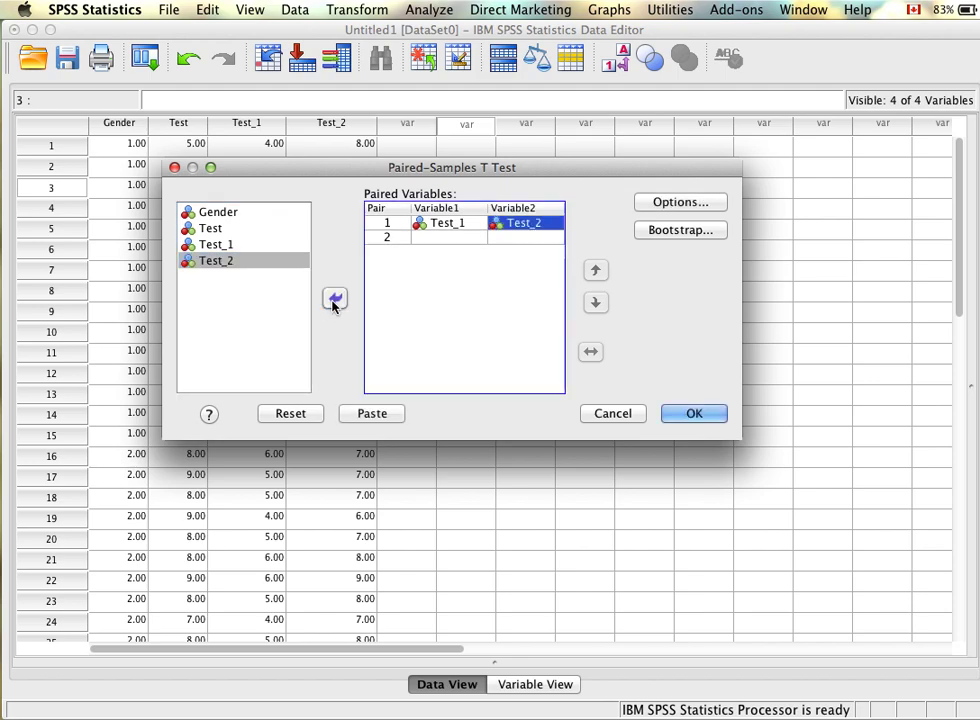
# Step: Place Test_2 in a second pair and remove that entry from the paired variables
pyautogui.doubleClick(232, 265)
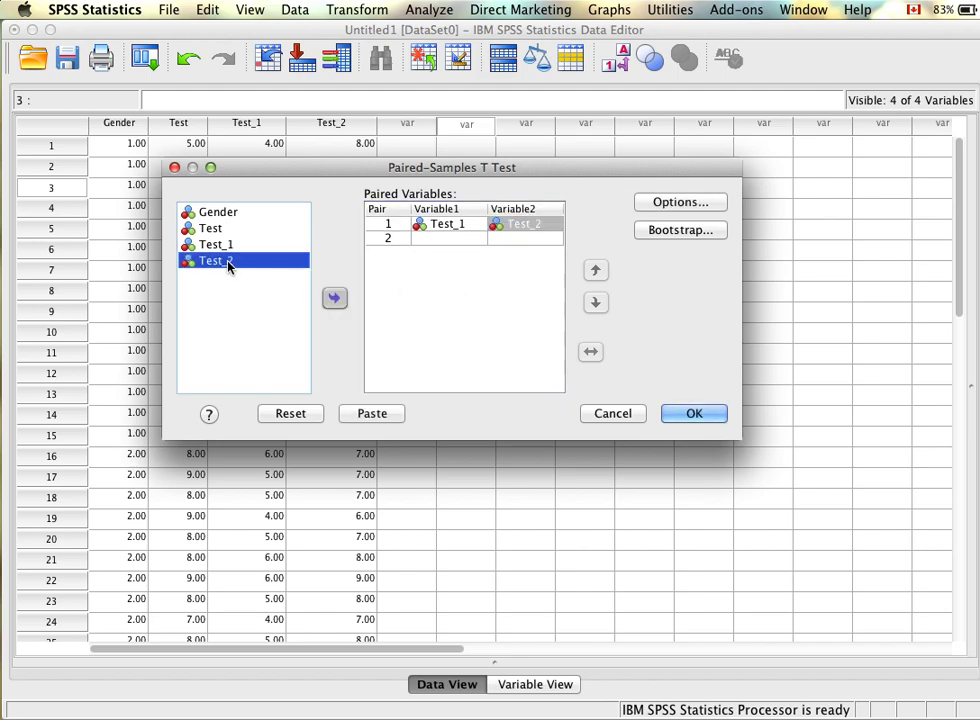
pyautogui.click(629, 340)
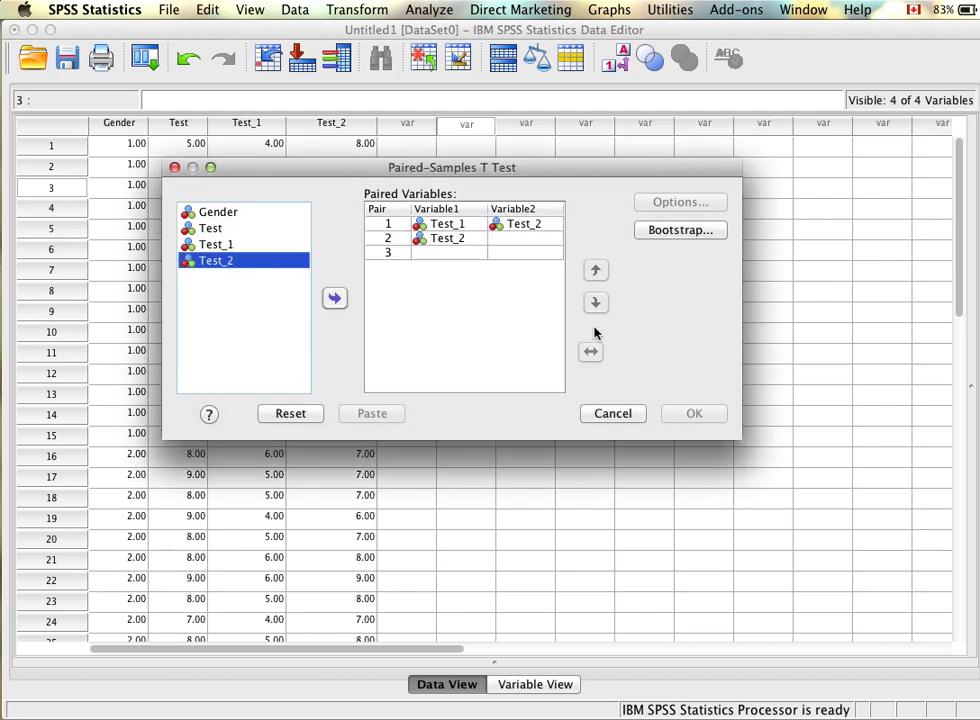
pyautogui.click(443, 239)
pyautogui.click(335, 298)
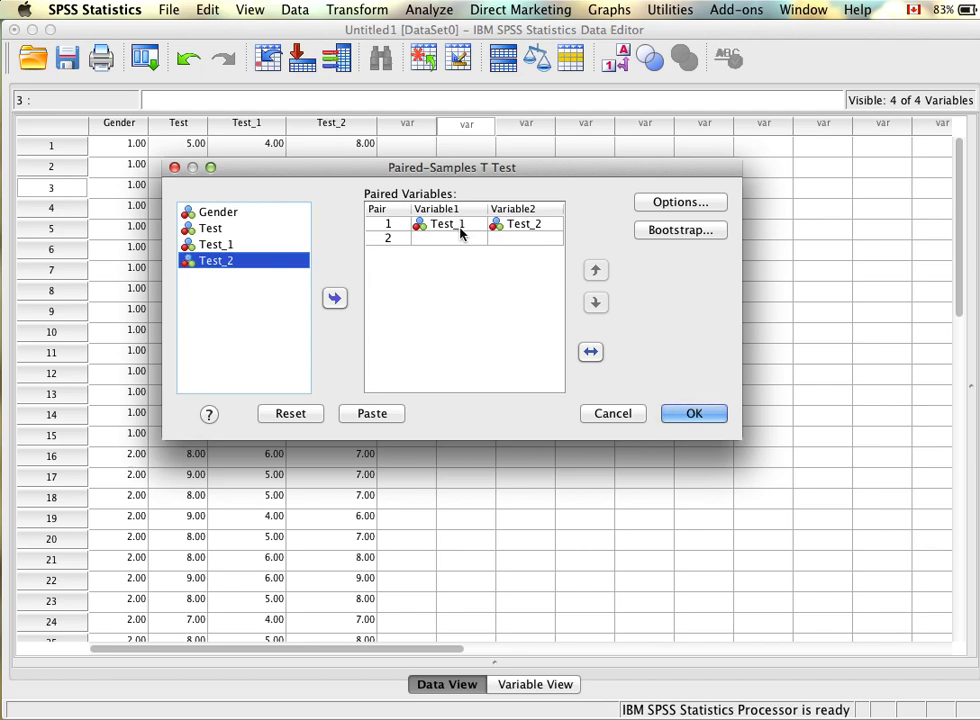
# Step: Check the confidence interval and missing-value options without changing them, and run the paired-samples test
pyautogui.click(680, 202)
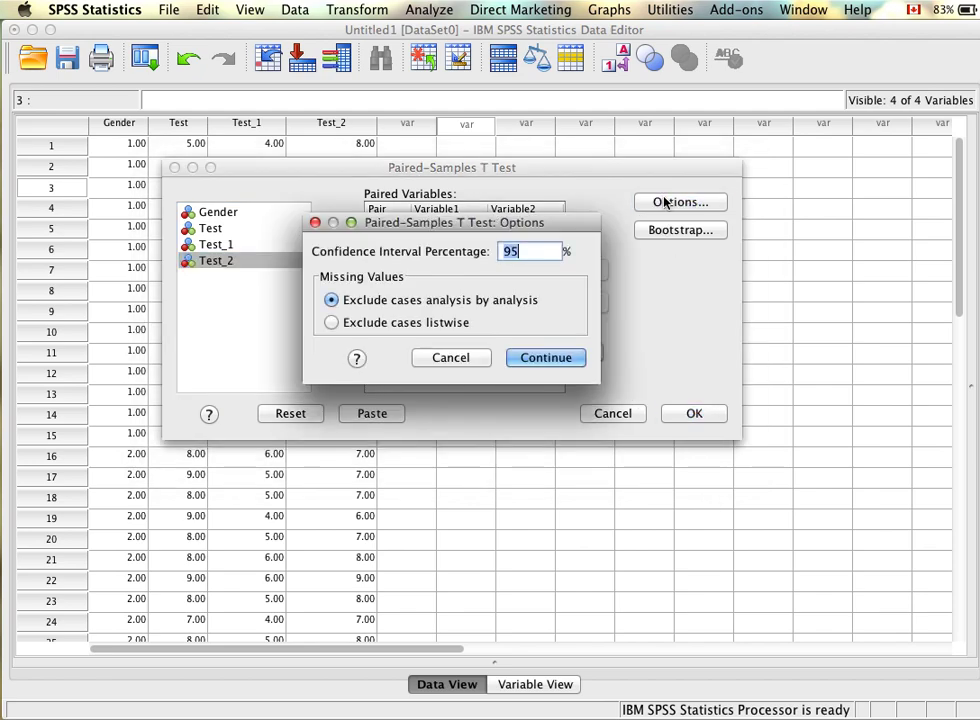
pyautogui.click(463, 360)
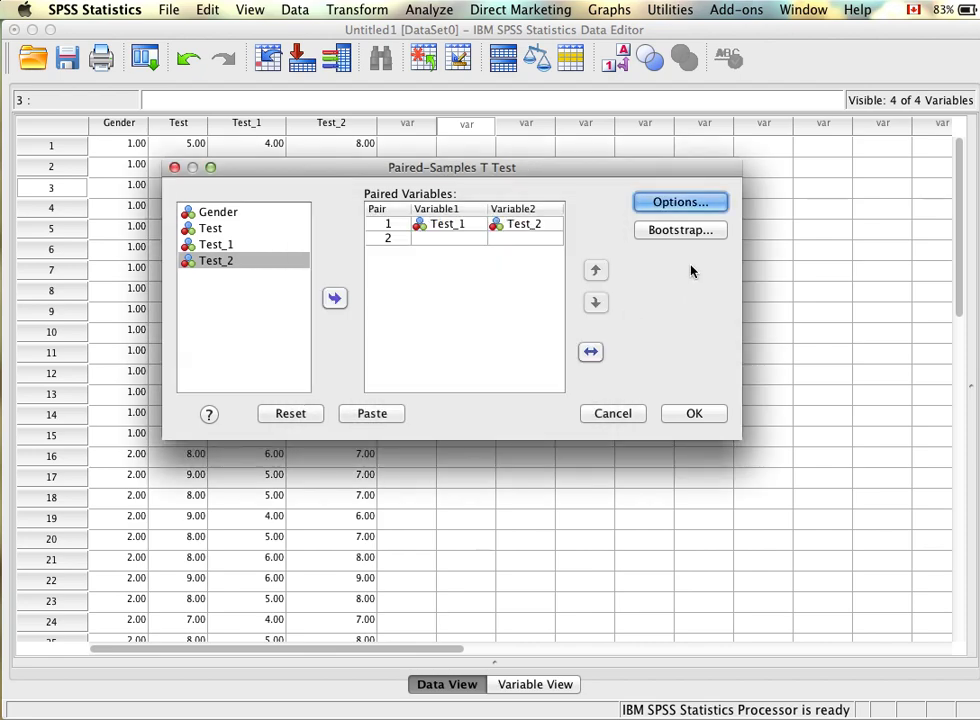
pyautogui.click(692, 414)
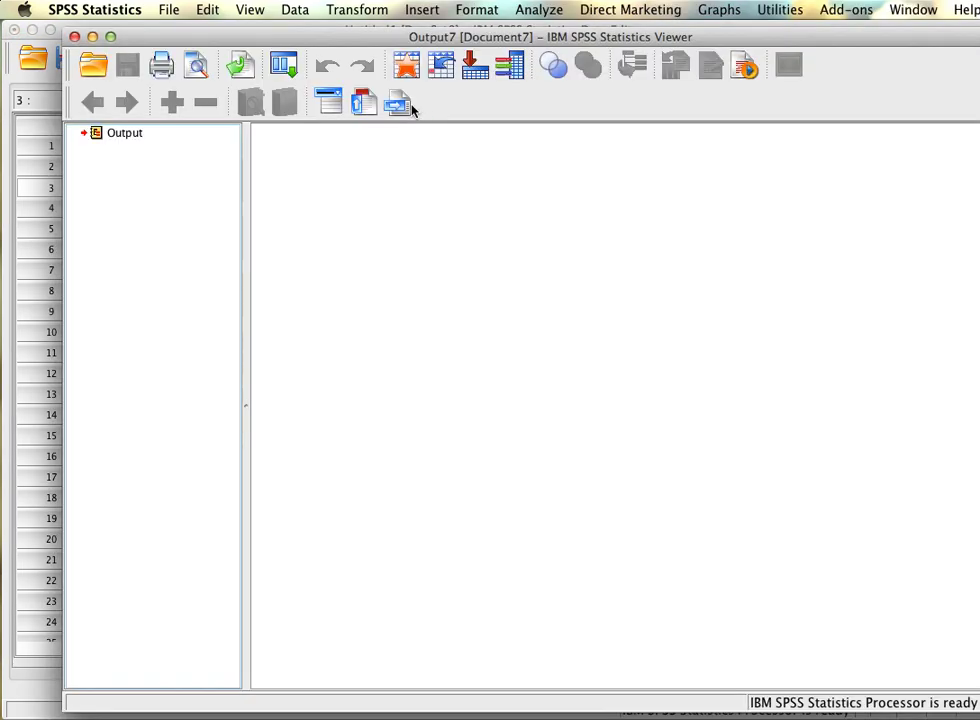
# Step: Reposition the new output window and shrink the outline pane so the paired-samples tables fit across the view
pyautogui.moveTo(474, 36); pyautogui.dragTo(411, 29)
pyautogui.moveTo(190, 193); pyautogui.dragTo(20, 193)
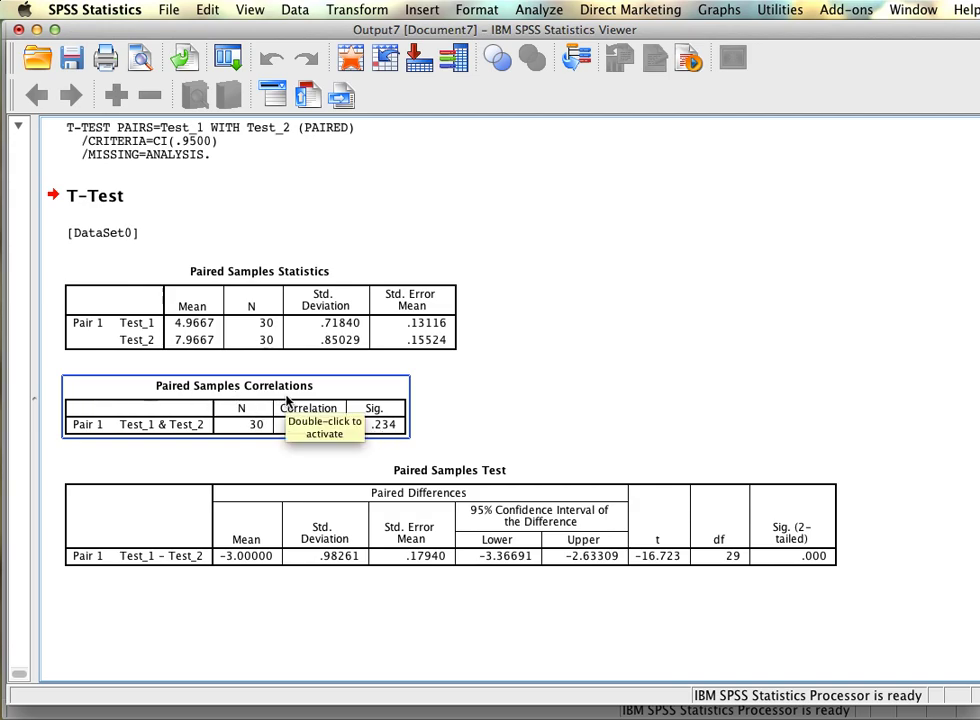
# Step: Examine the Paired Samples Correlations table for Test_1 and Test_2, including its N, Correlation and Sig. values
pyautogui.click(393, 449)
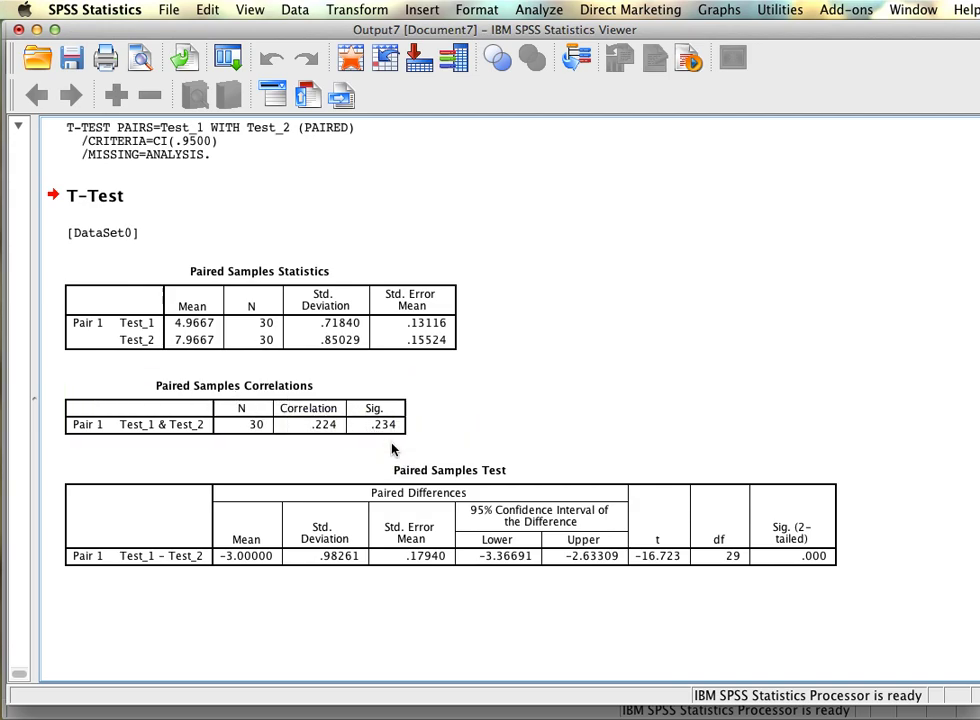
pyautogui.click(395, 428)
pyautogui.click(499, 416)
pyautogui.click(280, 416)
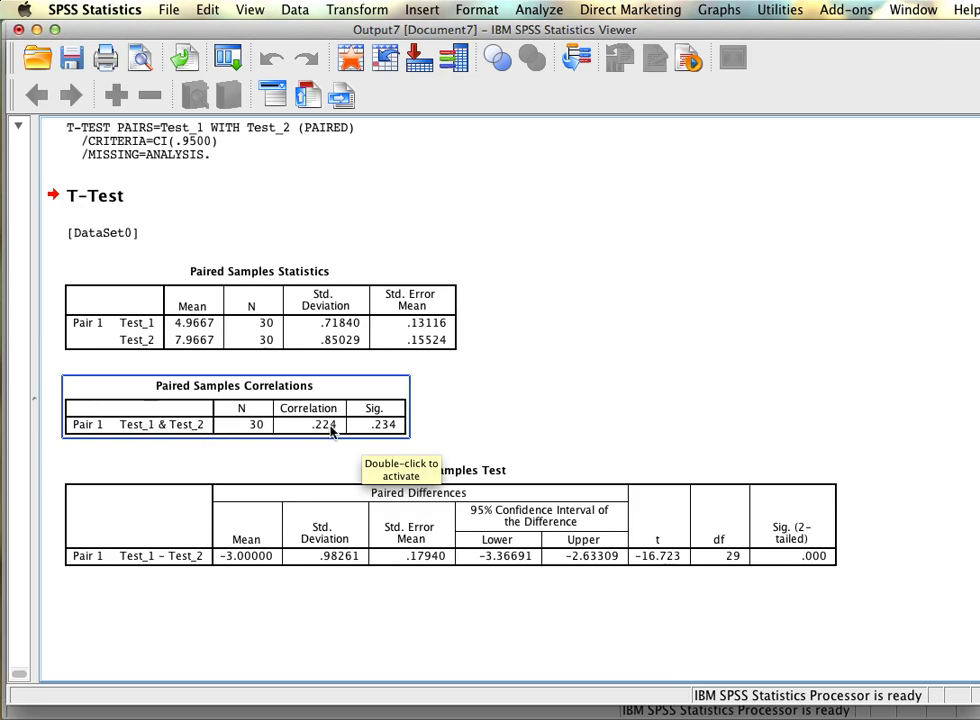
pyautogui.click(142, 457)
pyautogui.click(142, 437)
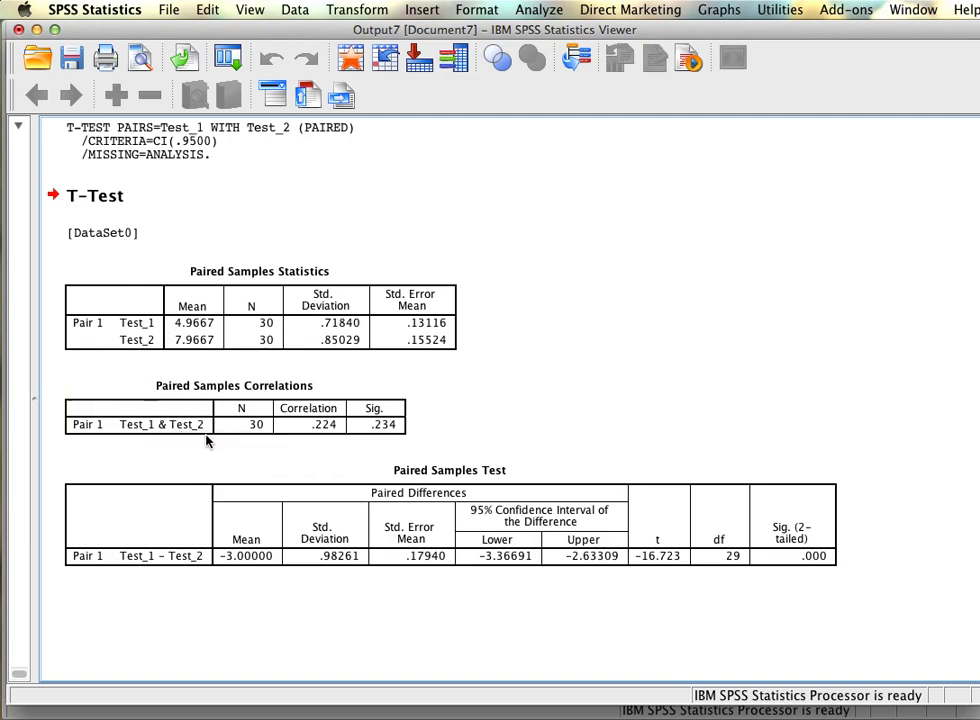
pyautogui.click(160, 444)
pyautogui.click(149, 435)
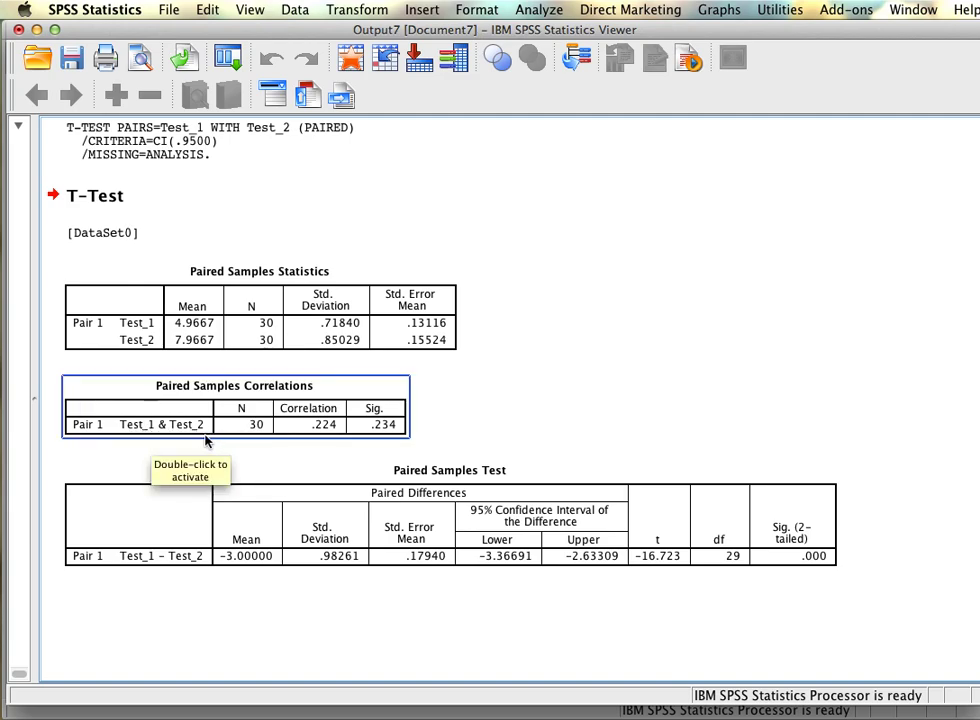
pyautogui.click(367, 448)
pyautogui.click(146, 440)
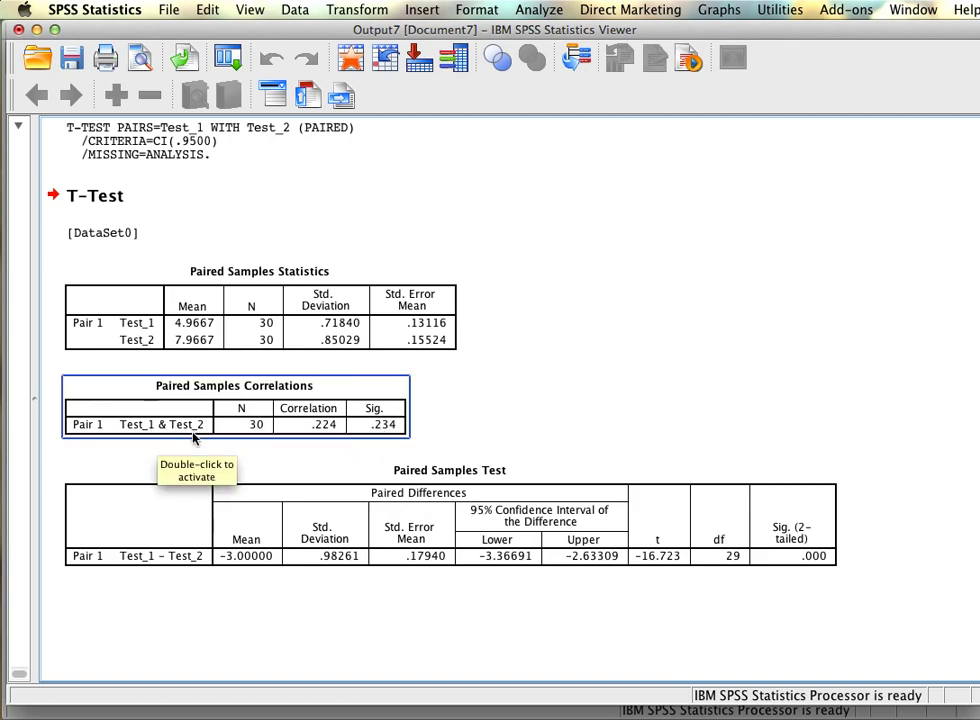
# Step: Compare the Test_1 and Test_2 rows of the Paired Samples Statistics table with their Paired Samples Correlations row
pyautogui.click(383, 344)
pyautogui.click(717, 418)
pyautogui.click(257, 425)
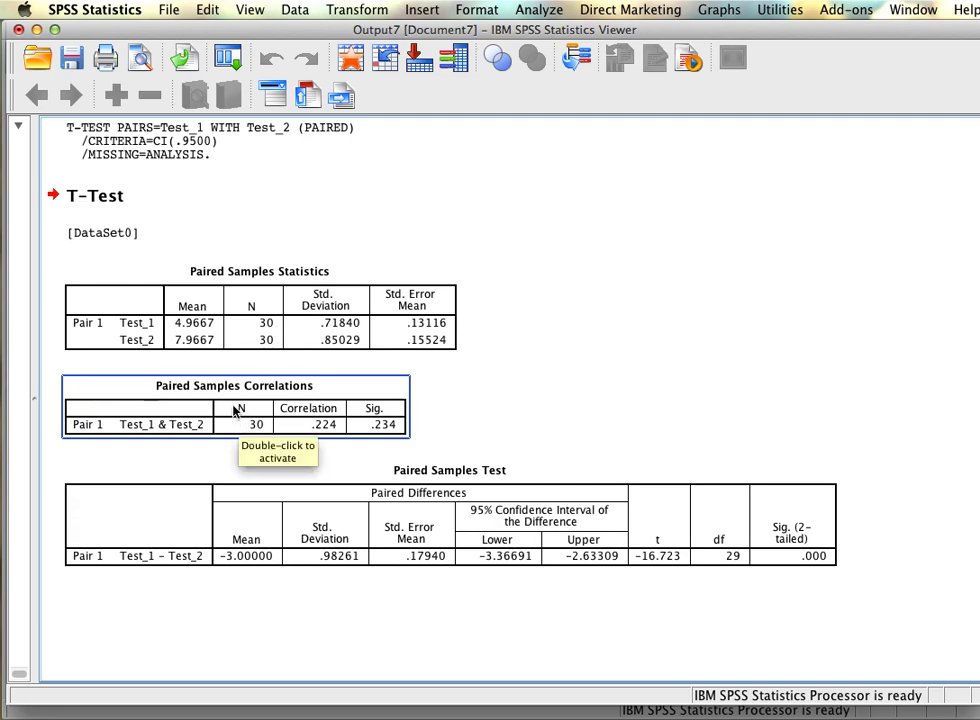
pyautogui.click(305, 338)
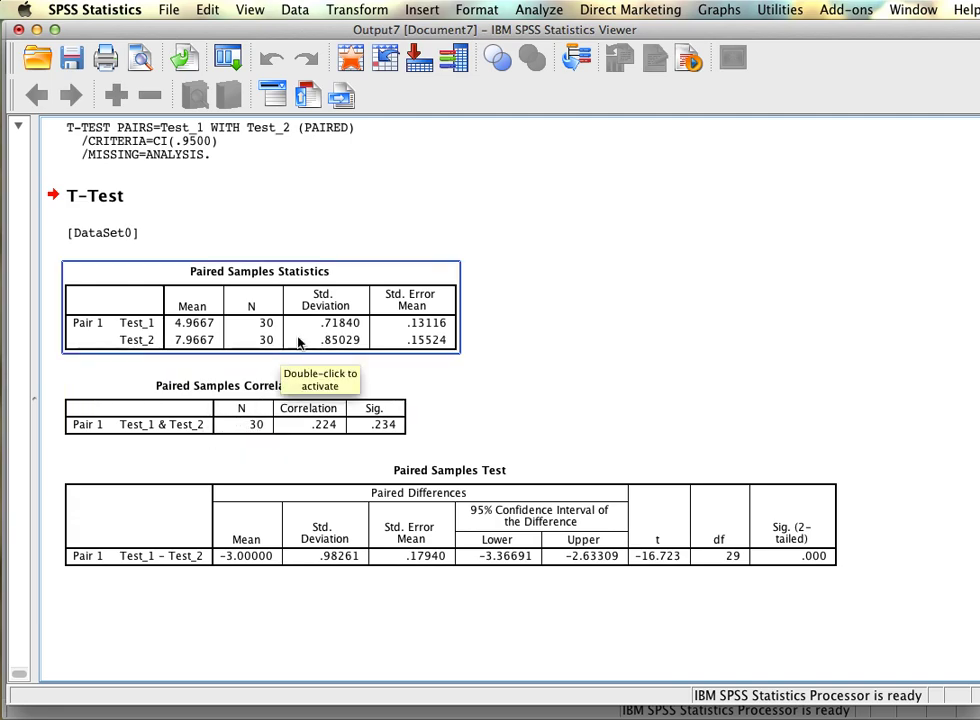
pyautogui.click(241, 404)
pyautogui.click(560, 418)
pyautogui.click(536, 516)
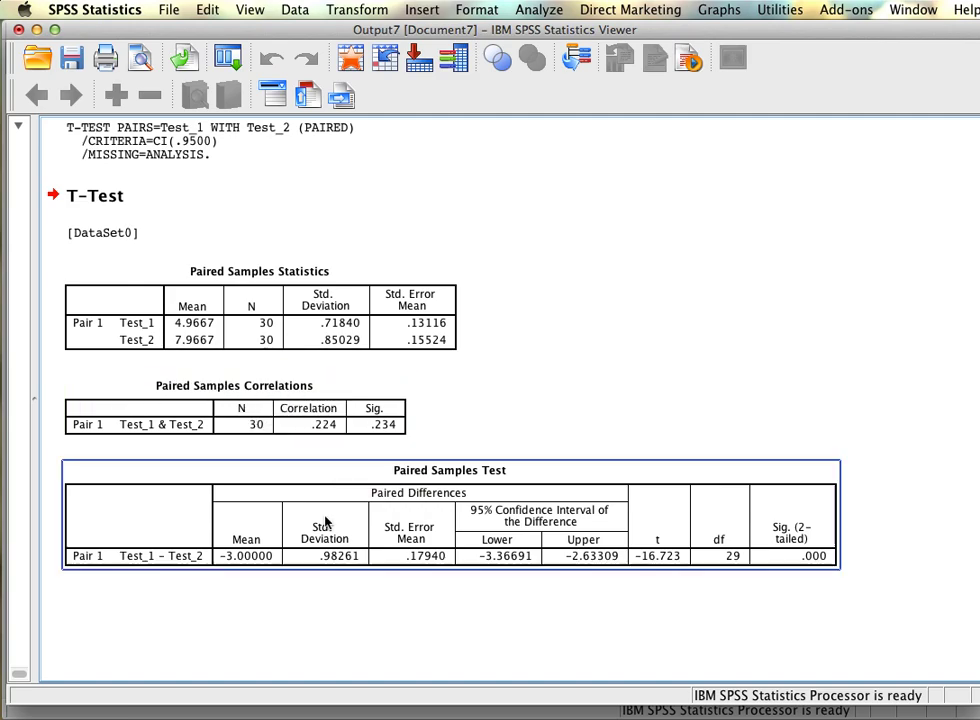
# Step: Examine the Test_1 - Test_2 mean, standard deviation and standard error of the paired differences against the two tests' separate means
pyautogui.click(265, 638)
pyautogui.click(209, 558)
pyautogui.click(206, 425)
pyautogui.click(178, 336)
pyautogui.click(192, 553)
pyautogui.click(200, 425)
pyautogui.click(197, 343)
pyautogui.click(284, 507)
pyautogui.click(328, 597)
pyautogui.click(339, 557)
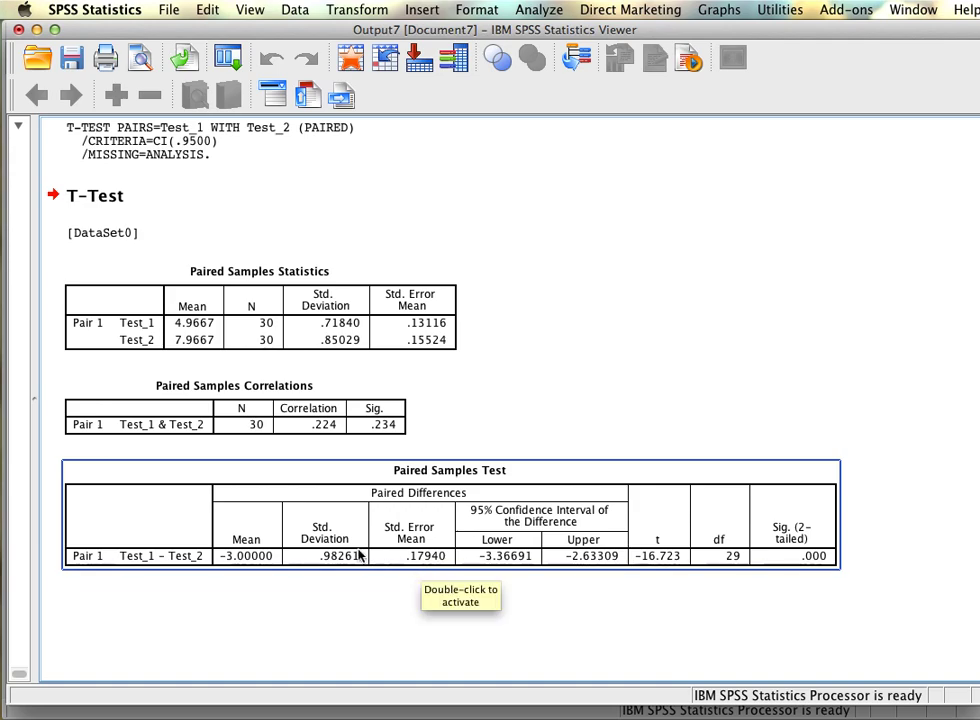
pyautogui.click(473, 679)
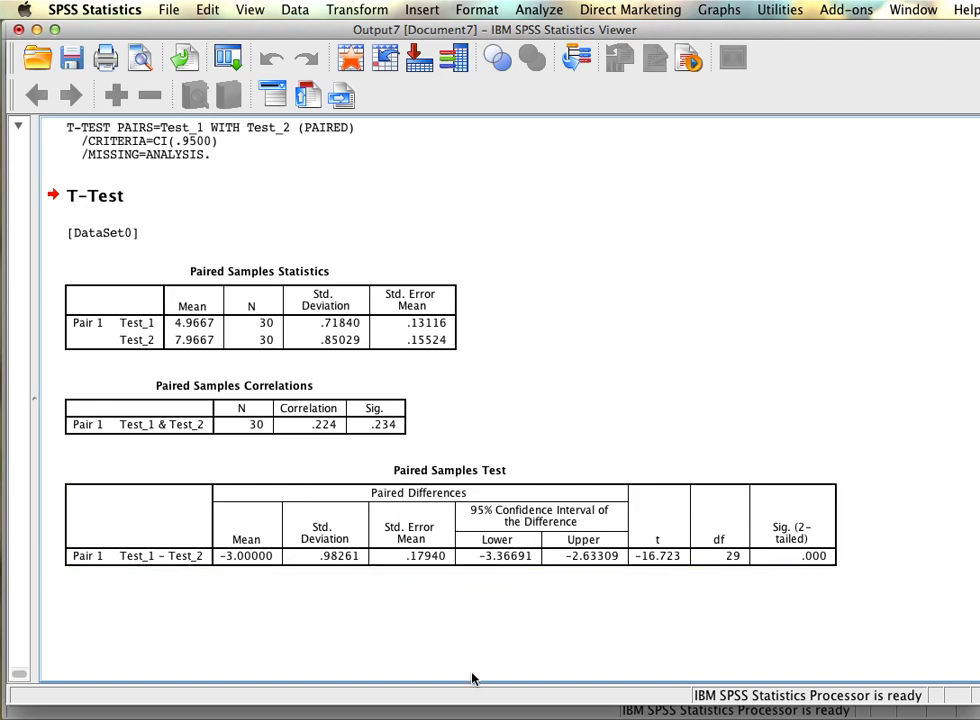
# Step: Examine the lower and upper bounds of the 95% confidence interval in the Paired Samples Test table
pyautogui.click(507, 562)
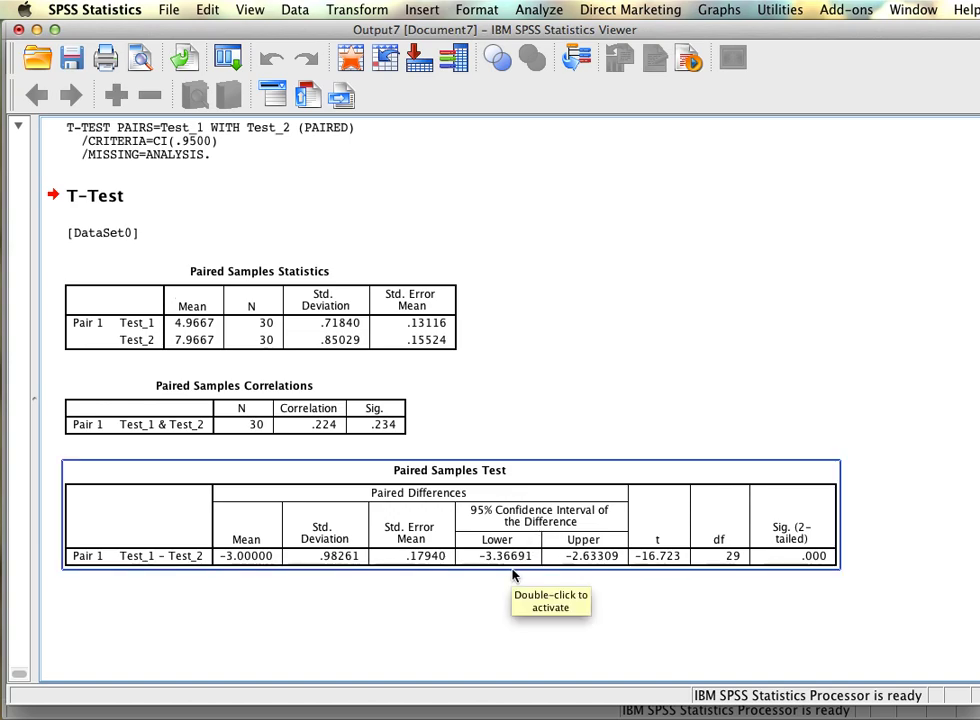
pyautogui.click(256, 424)
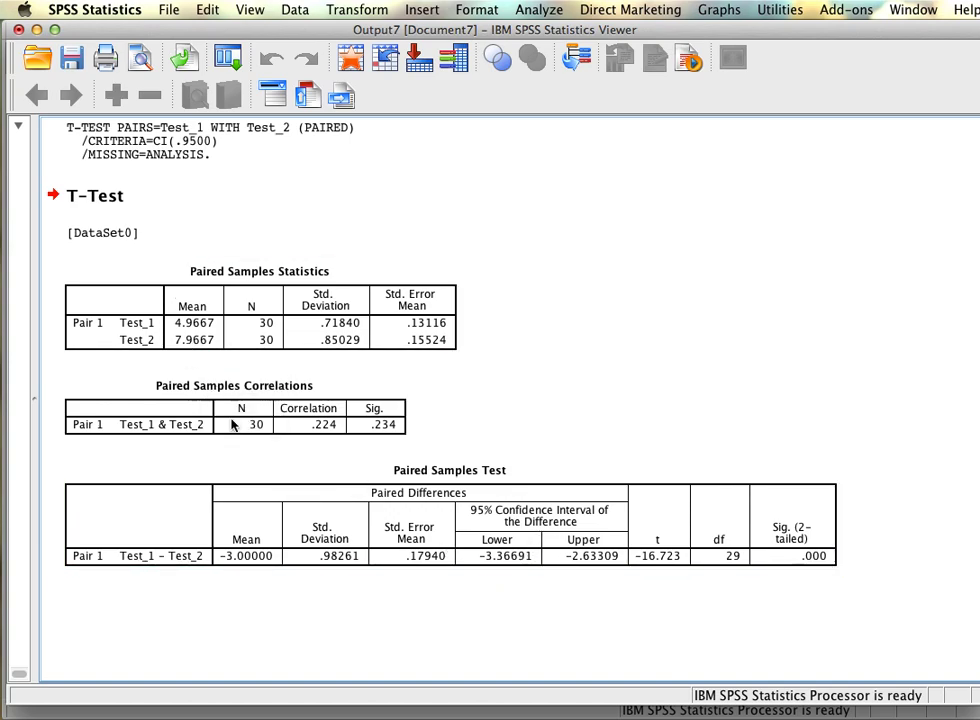
pyautogui.click(510, 558)
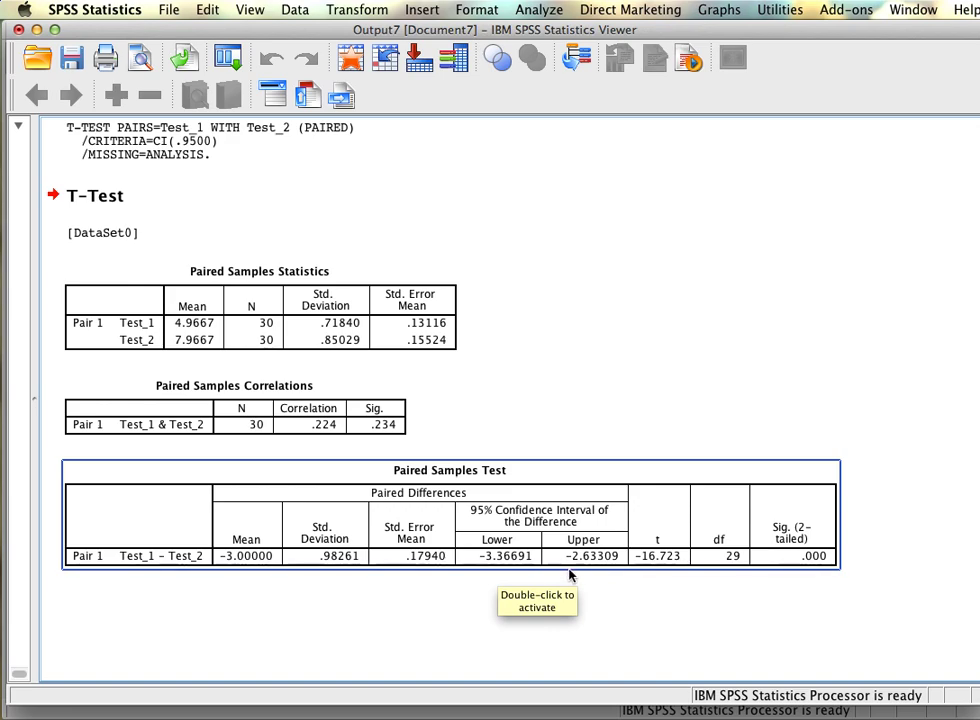
pyautogui.click(531, 597)
pyautogui.click(560, 558)
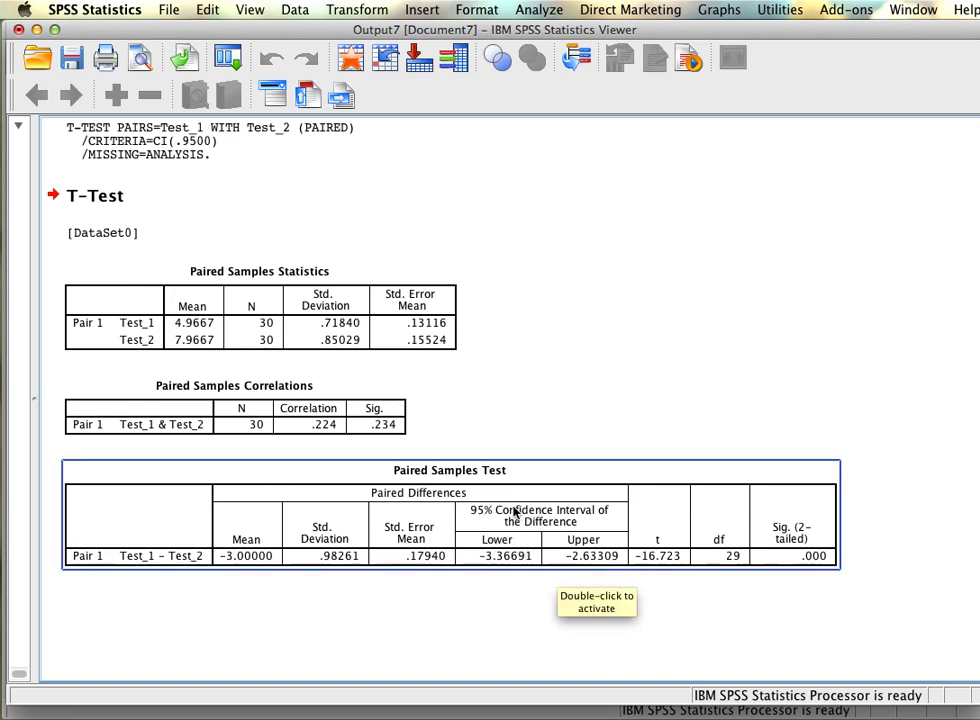
pyautogui.click(475, 640)
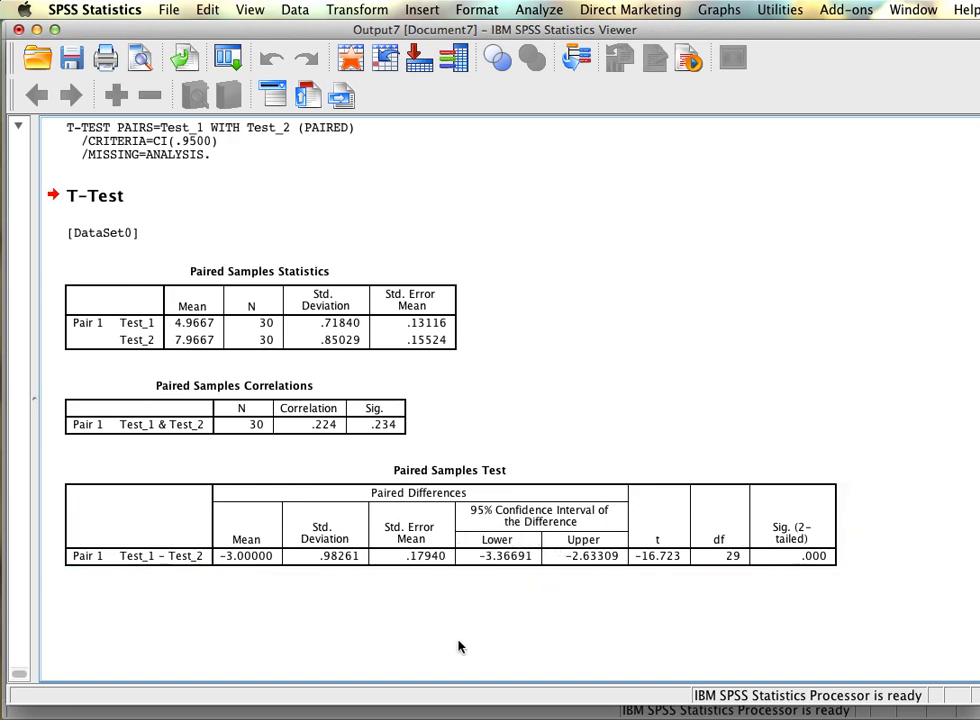
# Step: Read the t, df and two-tailed Sig. values for Test_1 - Test_2 in the Paired Samples Test table
pyautogui.click(374, 519)
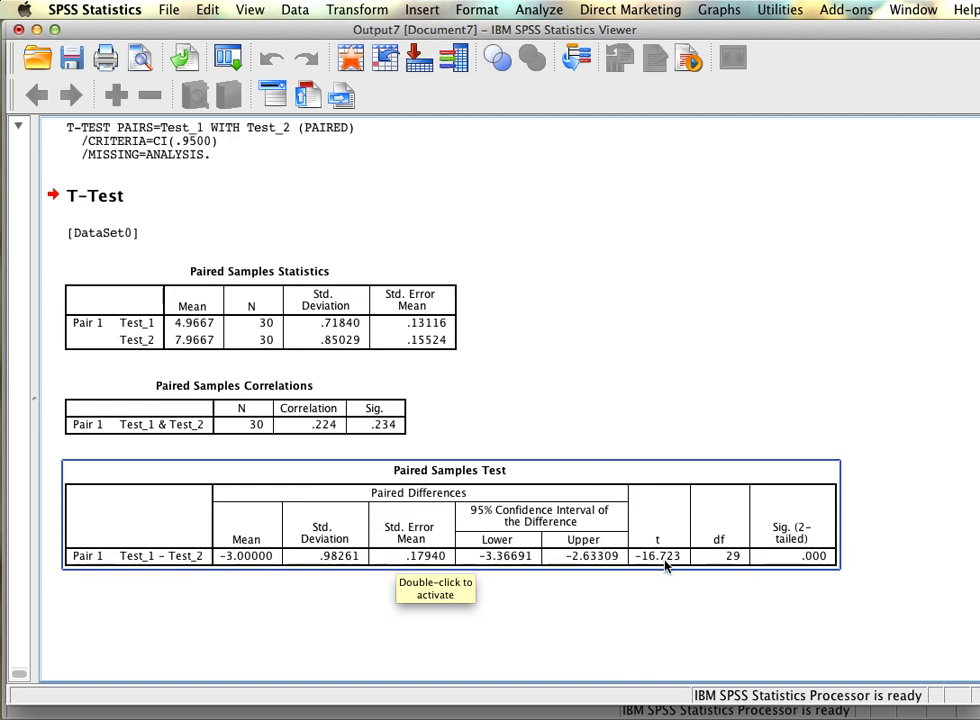
pyautogui.click(663, 615)
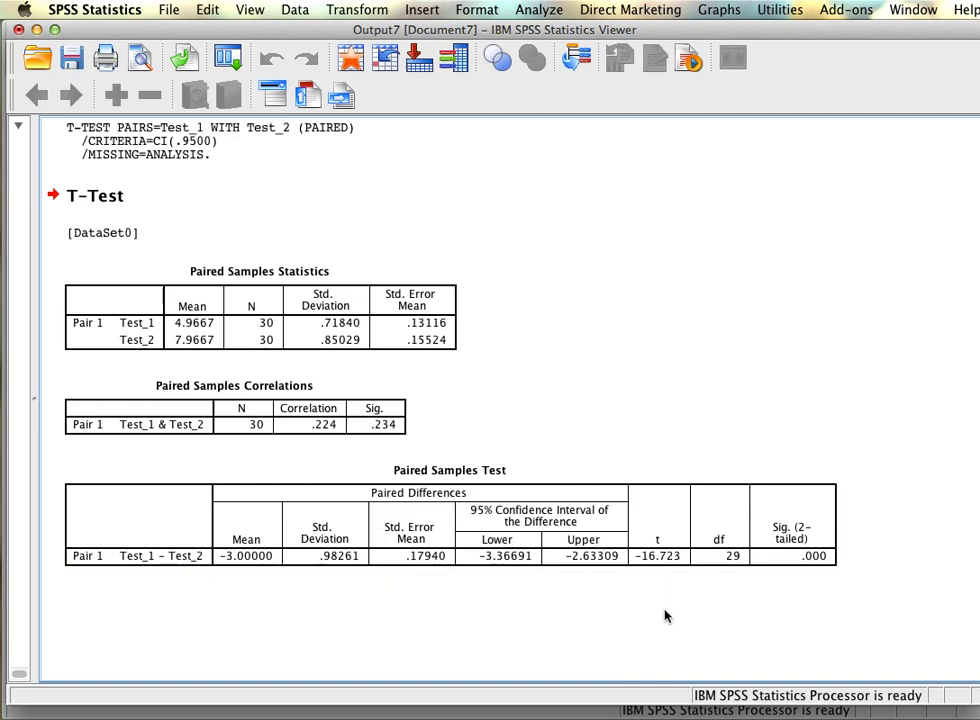
pyautogui.click(665, 568)
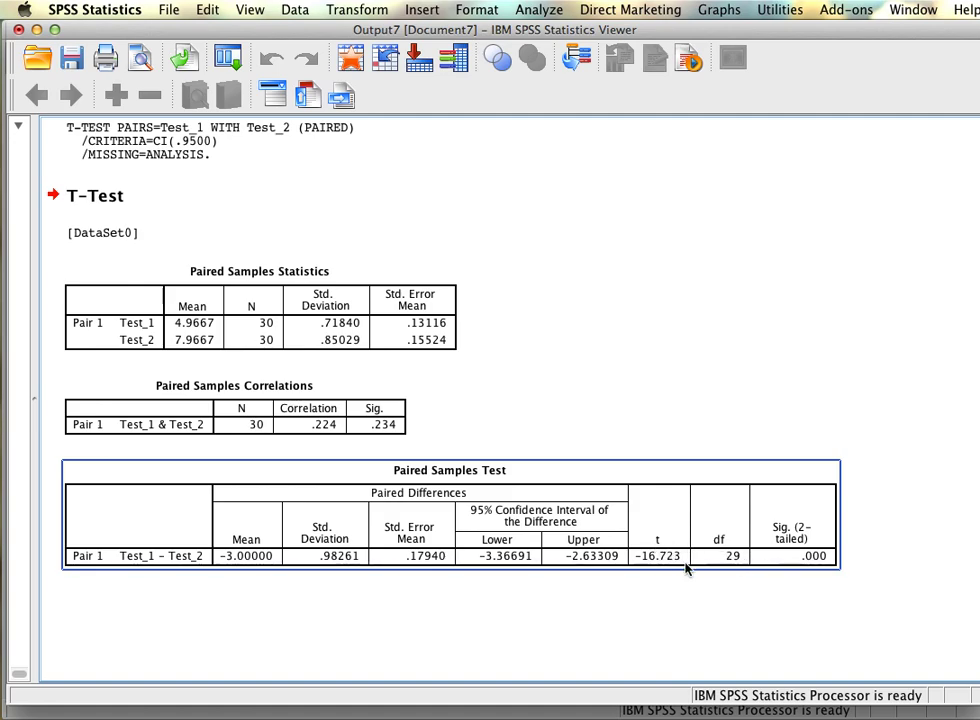
pyautogui.click(744, 591)
pyautogui.click(797, 537)
pyautogui.click(871, 586)
pyautogui.click(809, 562)
pyautogui.click(810, 587)
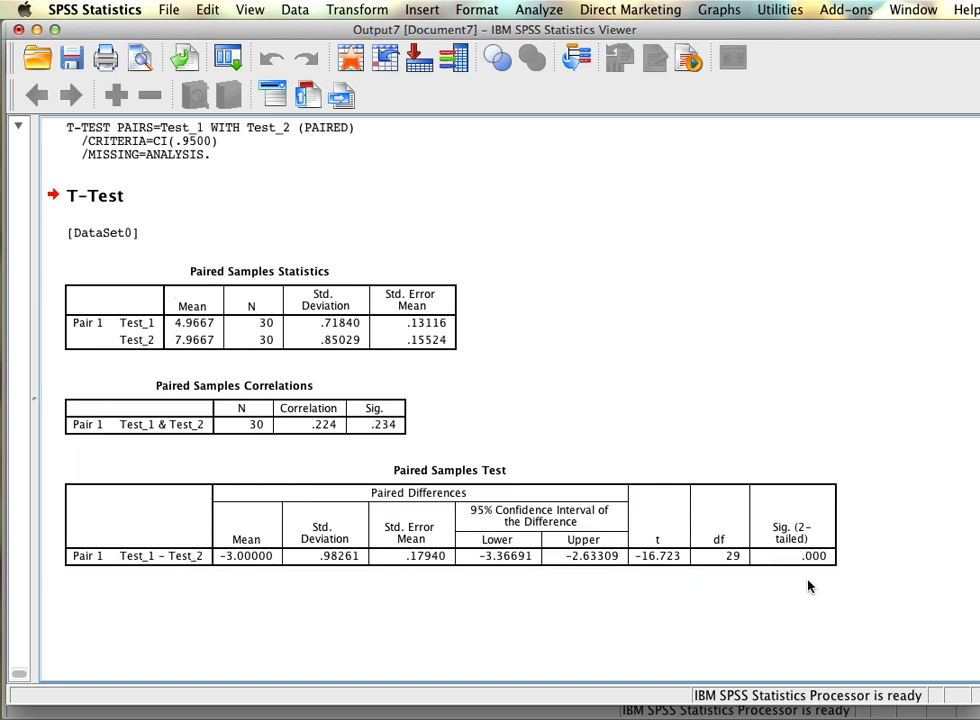
pyautogui.click(800, 556)
pyautogui.click(225, 262)
pyautogui.click(630, 645)
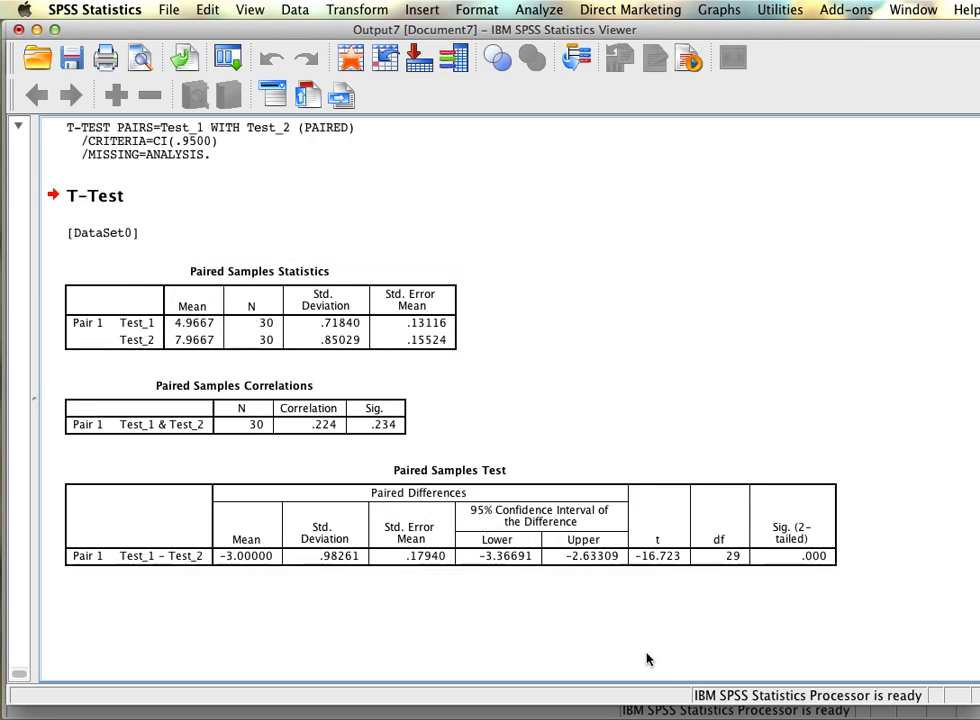
# Step: Close the Output7 window without saving and reopen the Paired-Samples T Test setup for the dataset
pyautogui.click(18, 29)
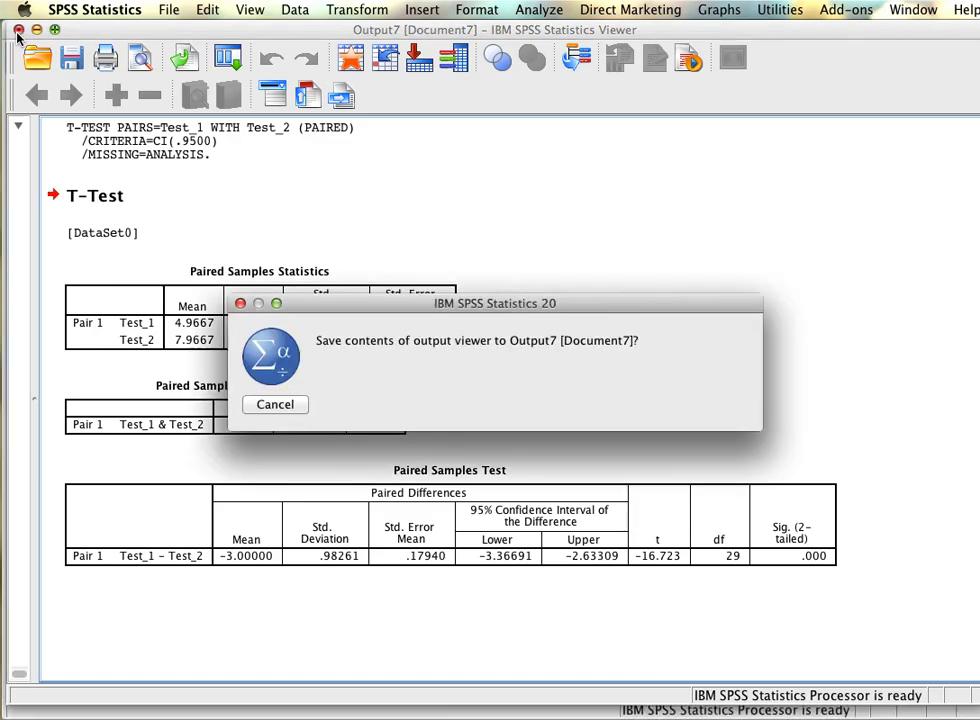
pyautogui.click(650, 404)
pyautogui.click(429, 10)
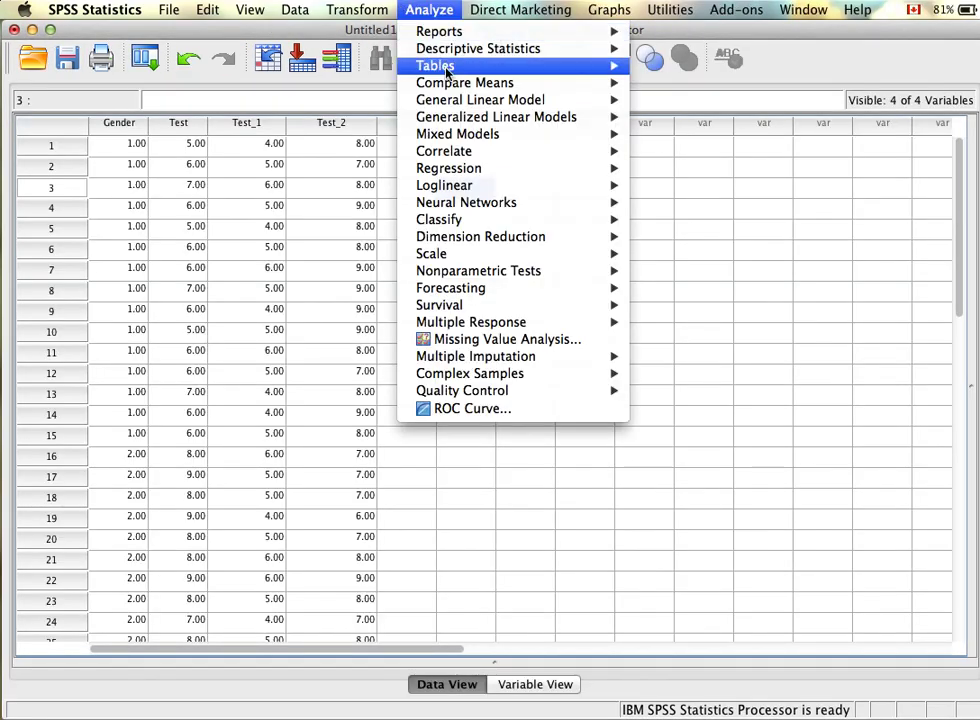
pyautogui.moveTo(466, 88)
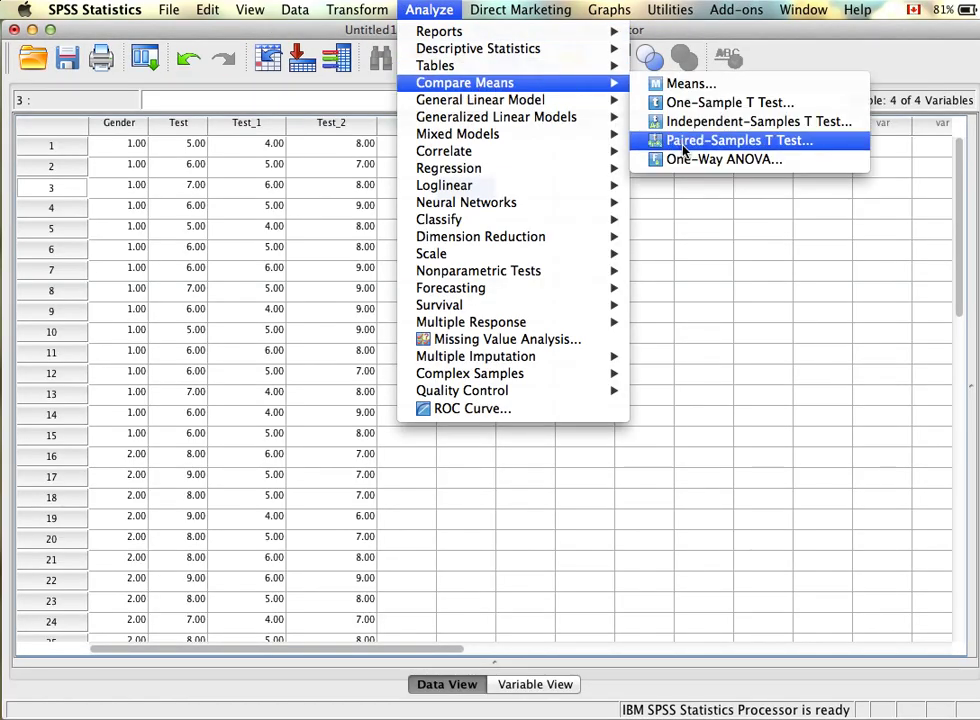
pyautogui.click(640, 141)
# Step: Add Test_2 with Test_1 as a second, reversed pair and run the paired-samples test
pyautogui.click(297, 331)
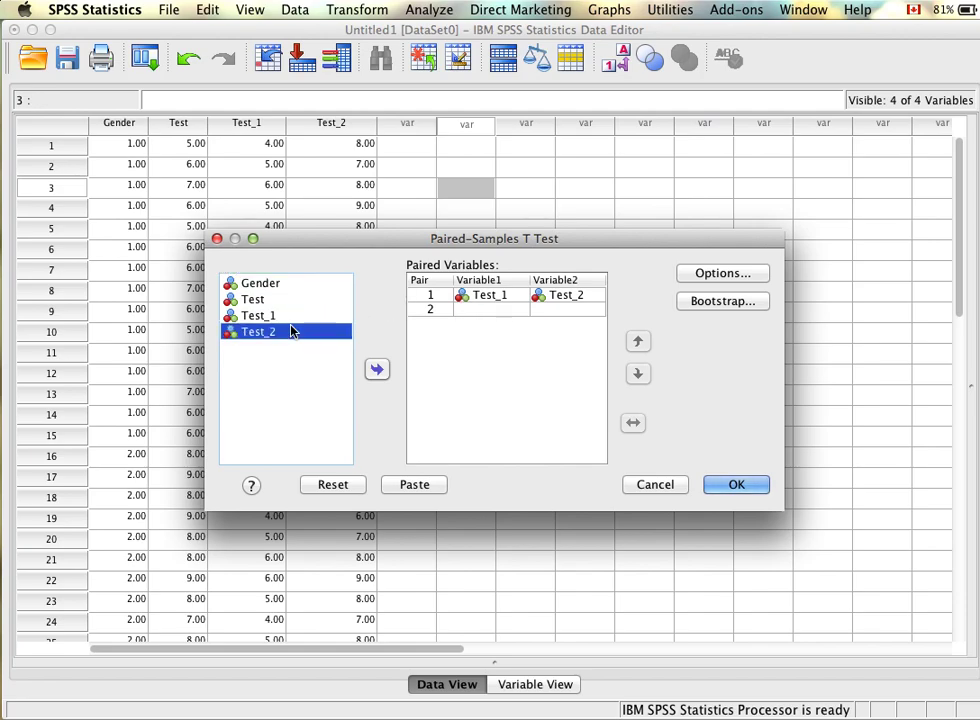
pyautogui.click(378, 369)
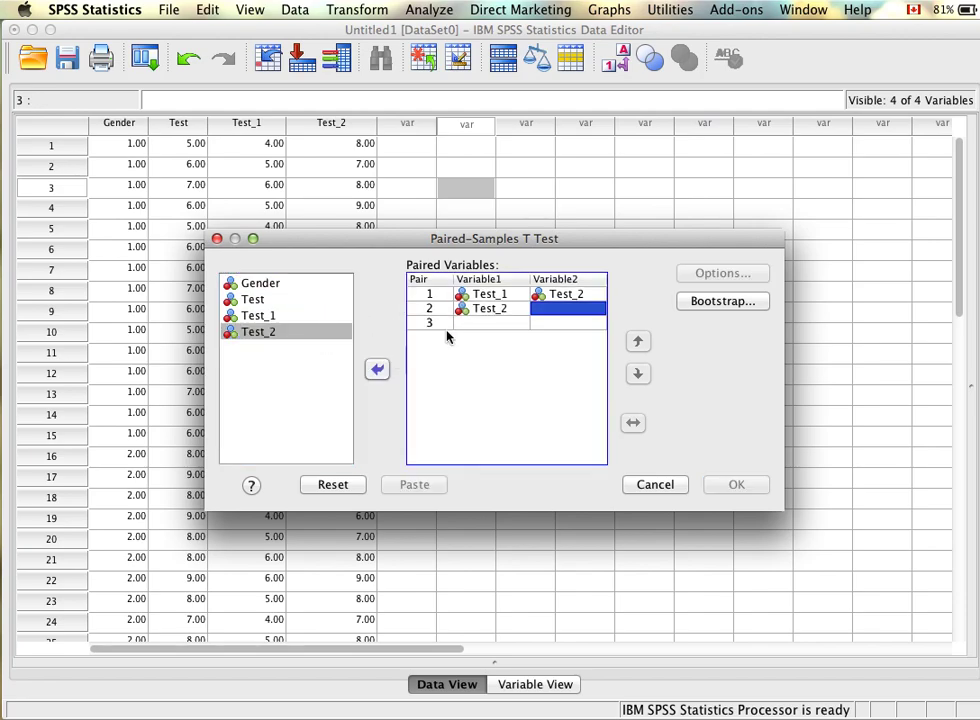
pyautogui.click(262, 315)
pyautogui.click(378, 370)
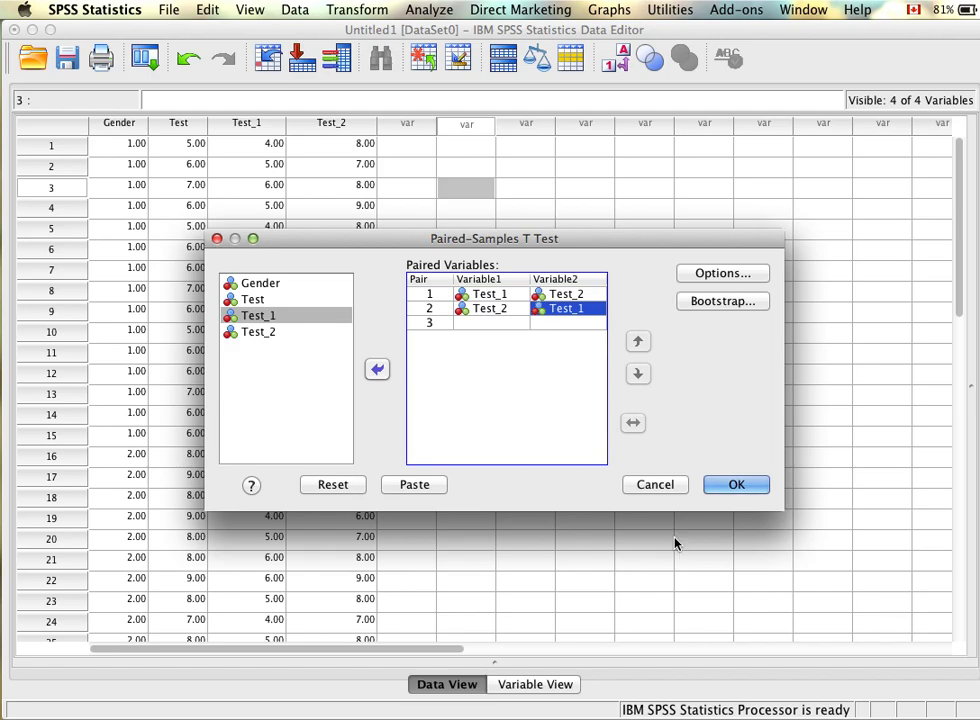
pyautogui.click(735, 485)
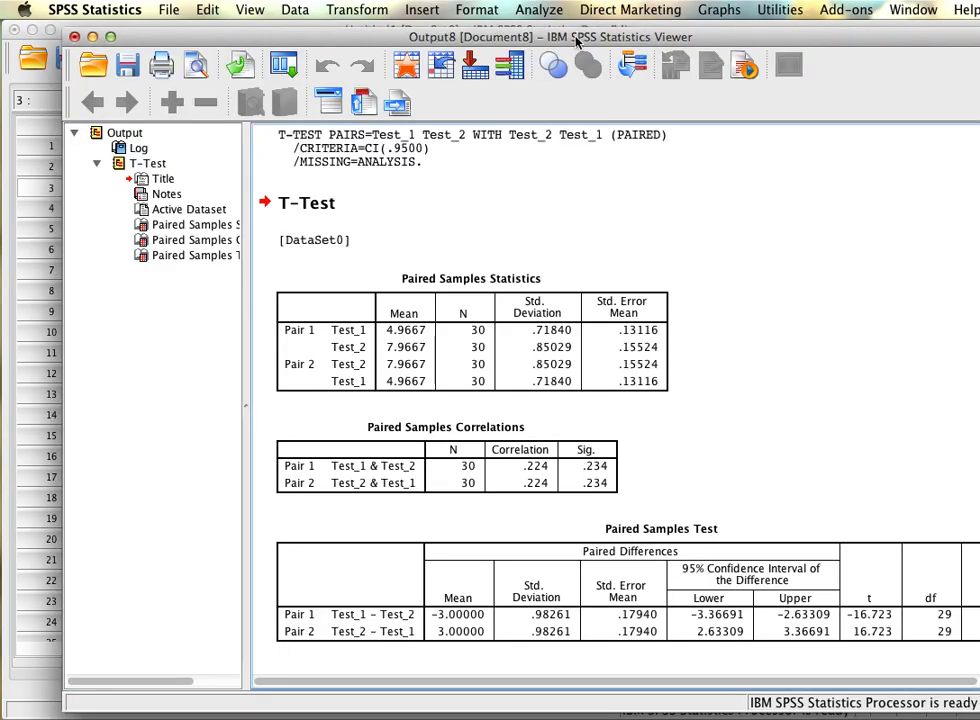
# Step: Reposition the new output window and collapse its outline pane so the two-pair tables fit across the view
pyautogui.moveTo(580, 37); pyautogui.dragTo(501, 30)
pyautogui.click(206, 302)
pyautogui.moveTo(148, 270); pyautogui.dragTo(5, 282)
# Step: Compare the original and reversed pairs across the Paired Samples Statistics, Correlations and Test tables
pyautogui.click(324, 405)
pyautogui.click(150, 368)
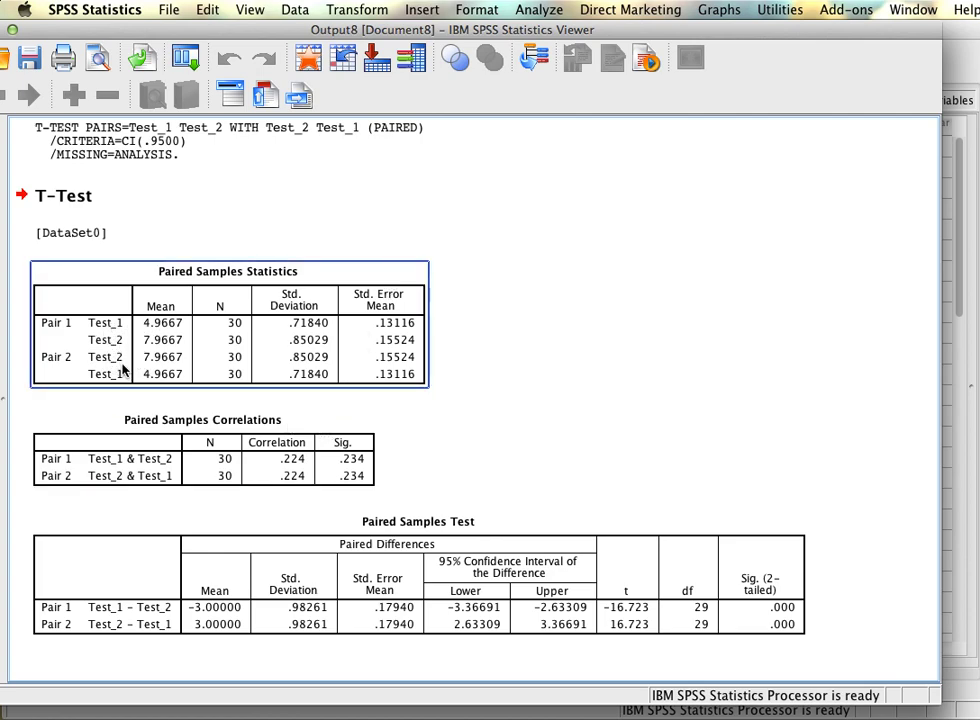
pyautogui.click(291, 516)
pyautogui.click(271, 406)
pyautogui.click(224, 385)
pyautogui.click(260, 420)
pyautogui.click(433, 395)
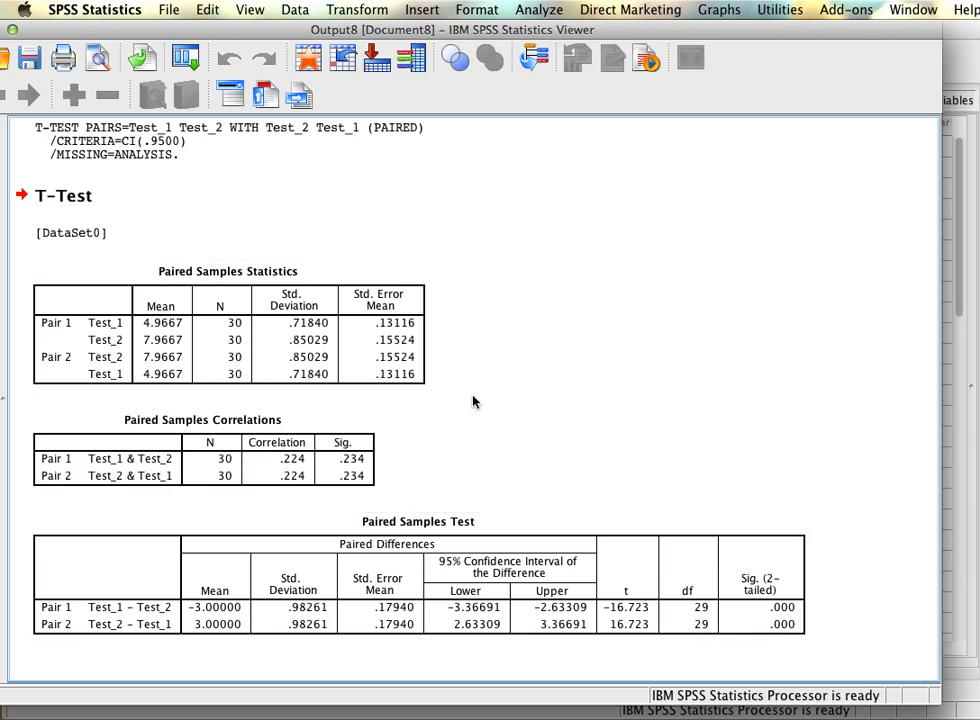
pyautogui.click(197, 622)
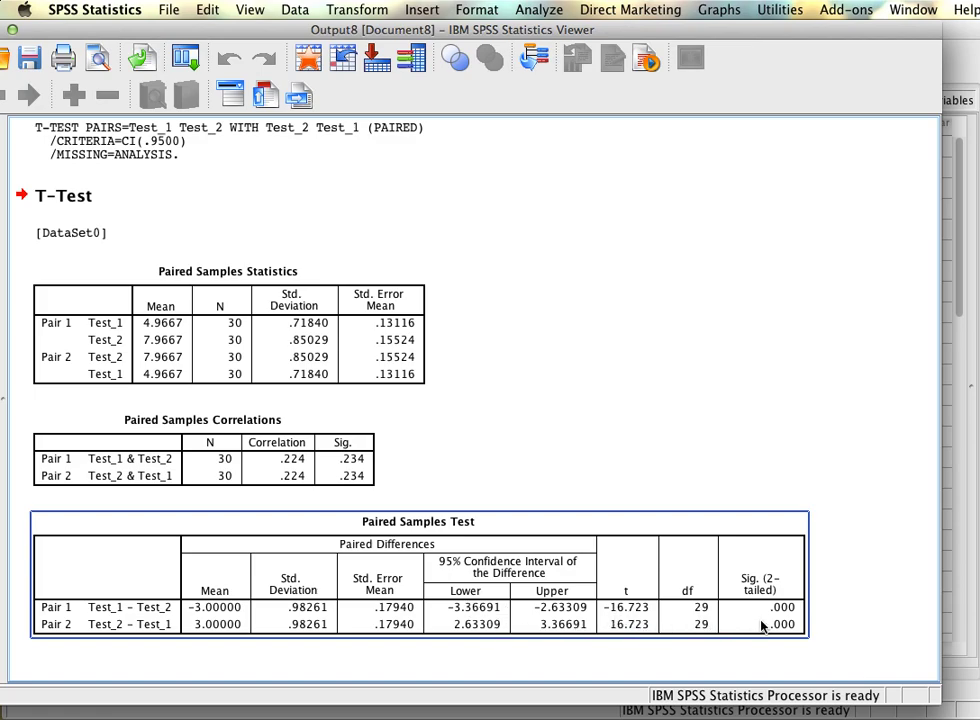
pyautogui.click(708, 336)
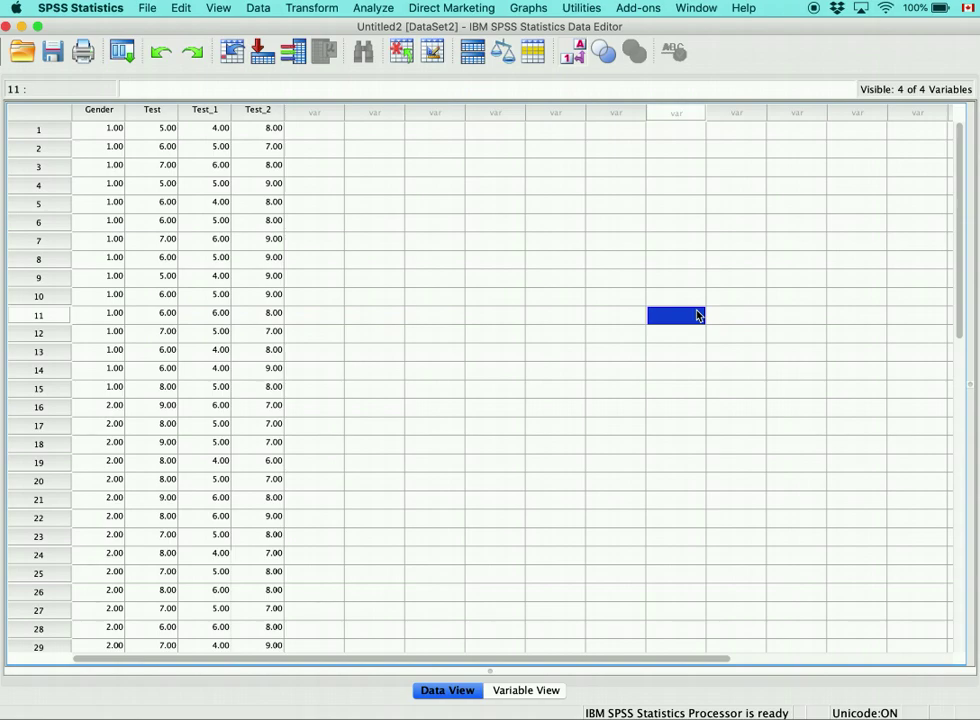
# Step: Define a fifth variable named Course_Grade below Test_2 in the variable definitions
pyautogui.click(314, 113)
pyautogui.doubleClick(320, 118)
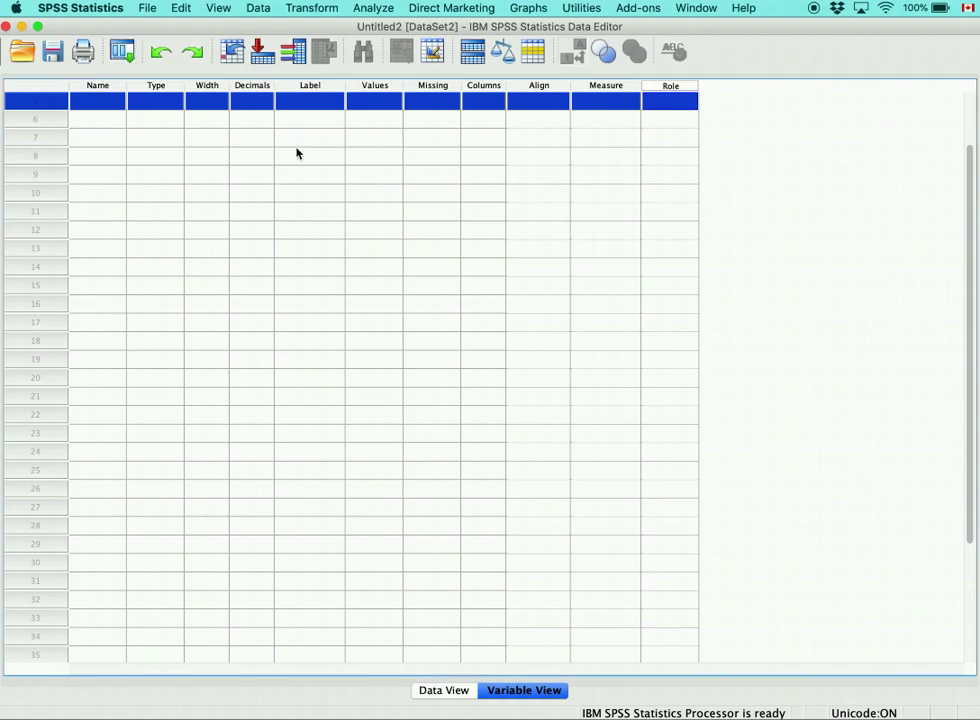
pyautogui.click(92, 170)
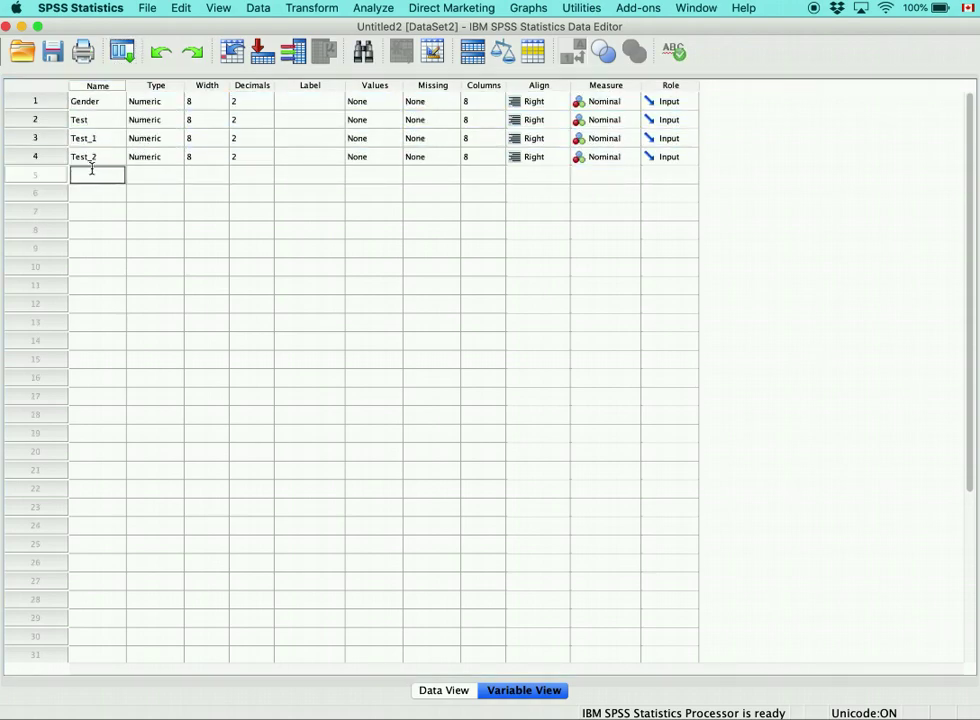
pyautogui.write('Course_Grade')
pyautogui.press('Return')
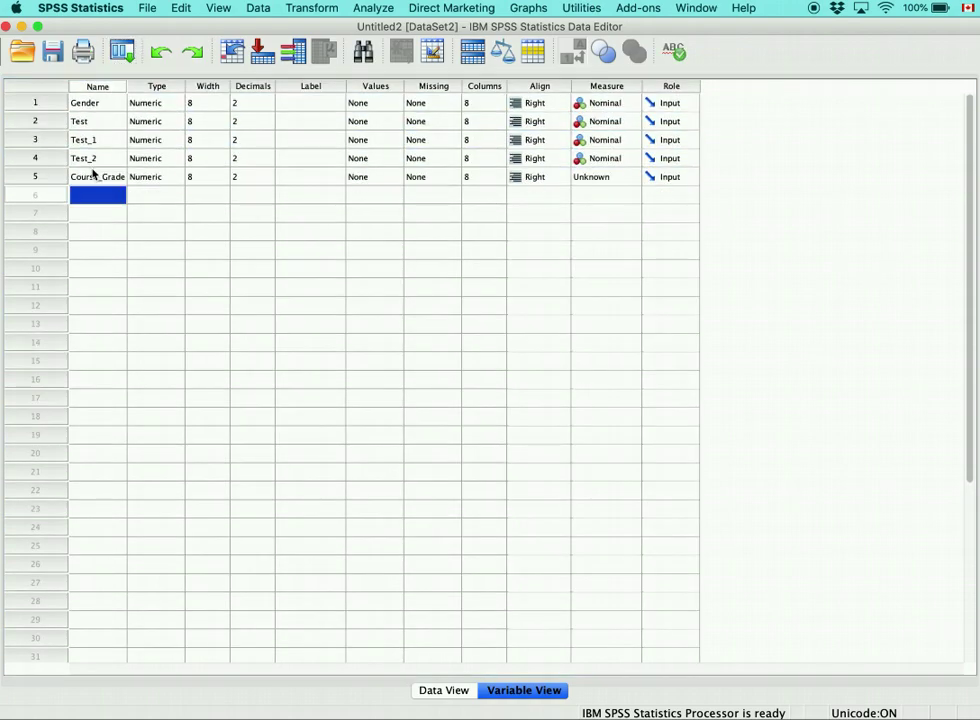
# Step: Enter the Course_Grade values 78, 76, 78, 89 and 87 for cases 1 to 5 in the data sheet
pyautogui.doubleClick(52, 177)
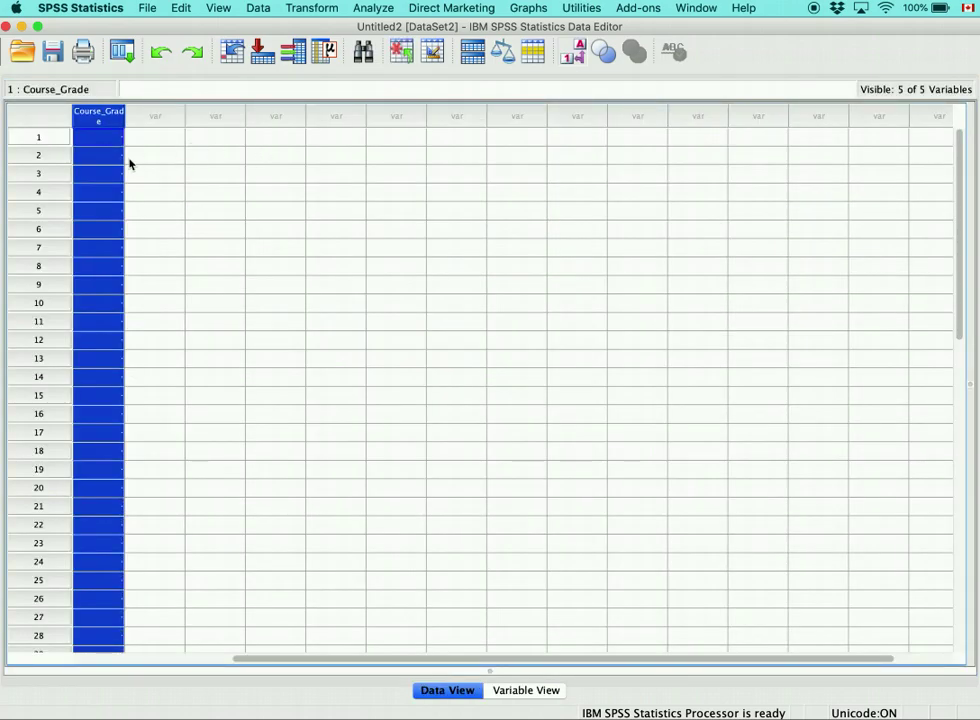
pyautogui.click(328, 141)
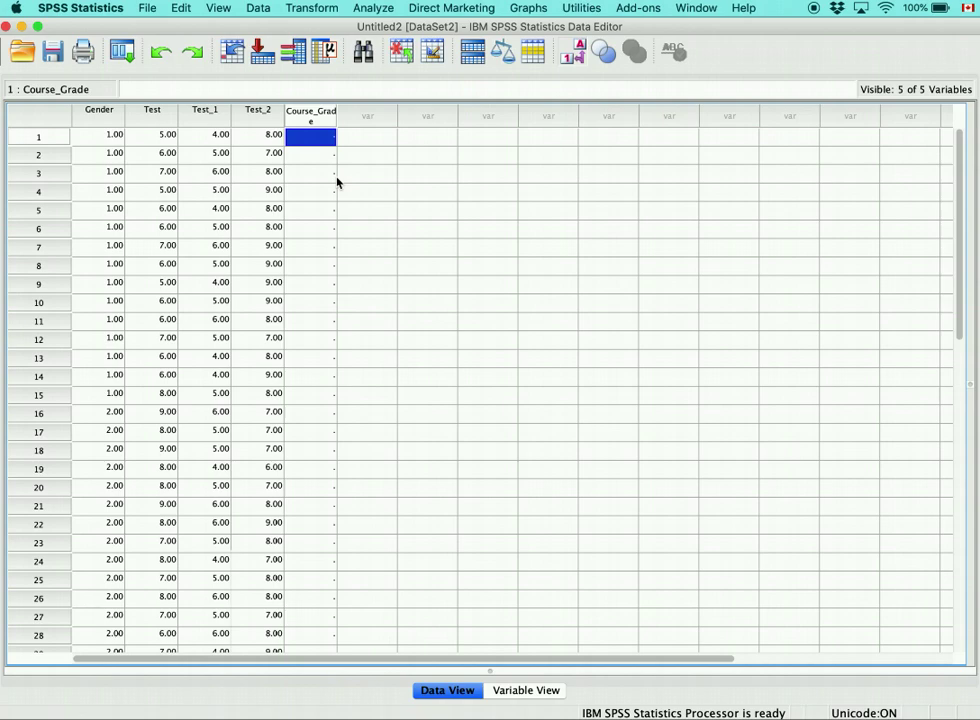
pyautogui.write('78')
pyautogui.press('Return')
pyautogui.write('76')
pyautogui.press('Return')
pyautogui.write('78')
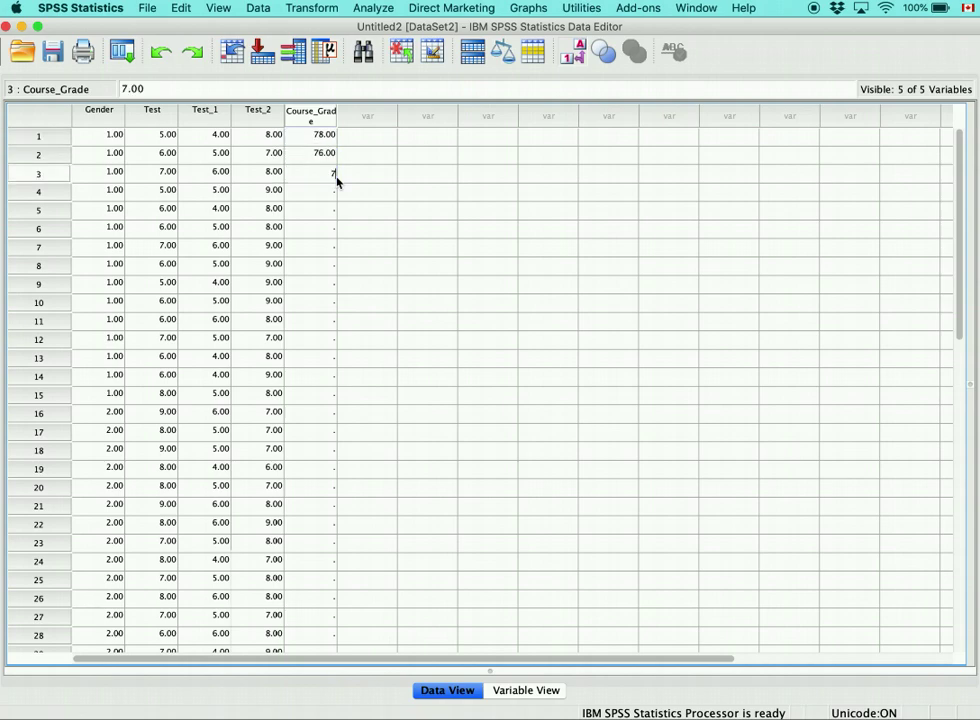
pyautogui.press('Return')
pyautogui.write('89')
pyautogui.press('Return')
pyautogui.write('87')
pyautogui.press('Return')
# Step: Fill in Course_Grade for cases 6 to 10 with 67, 87, 88, 98 and 78
pyautogui.write('67')
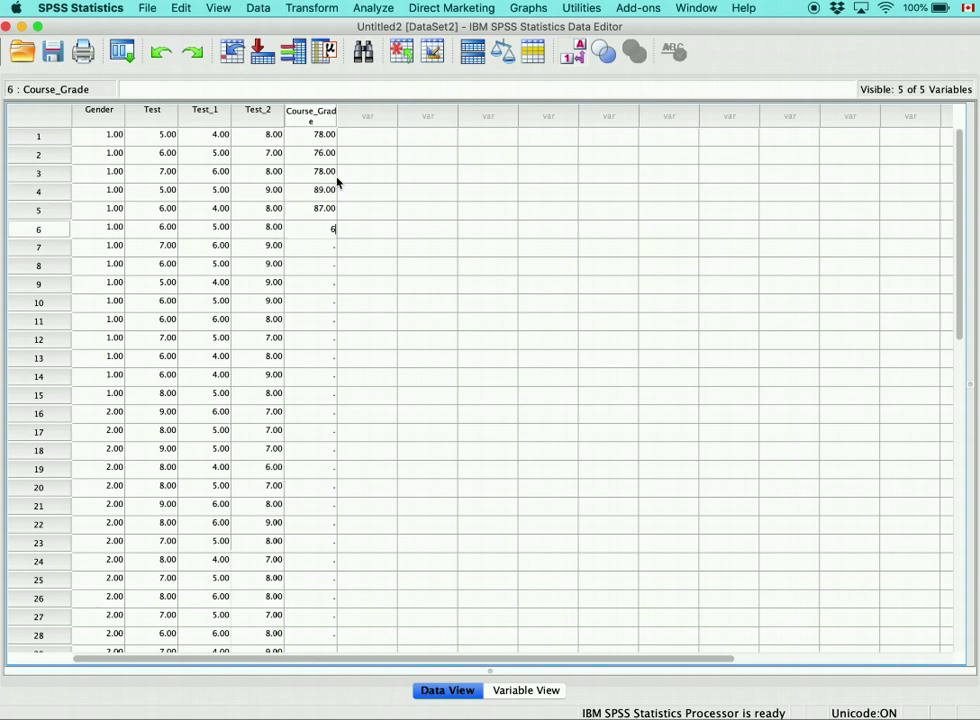
pyautogui.press('Return')
pyautogui.write('87')
pyautogui.press('Return')
pyautogui.write('8')
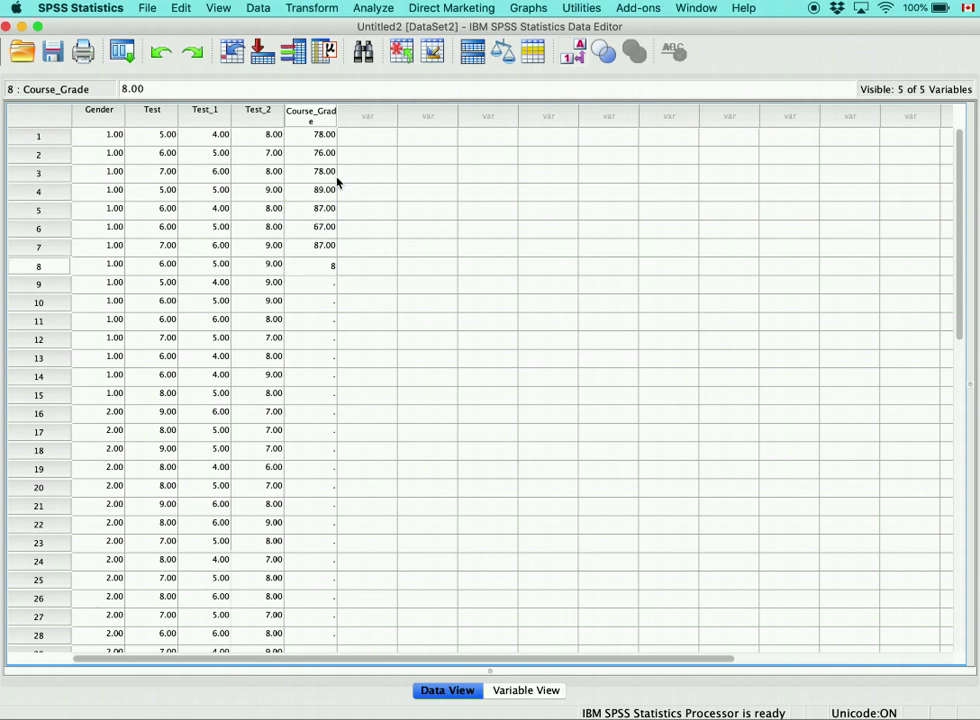
pyautogui.write('8')
pyautogui.press('Return')
pyautogui.write('98')
pyautogui.press('Return')
pyautogui.write('78')
pyautogui.press('Return')
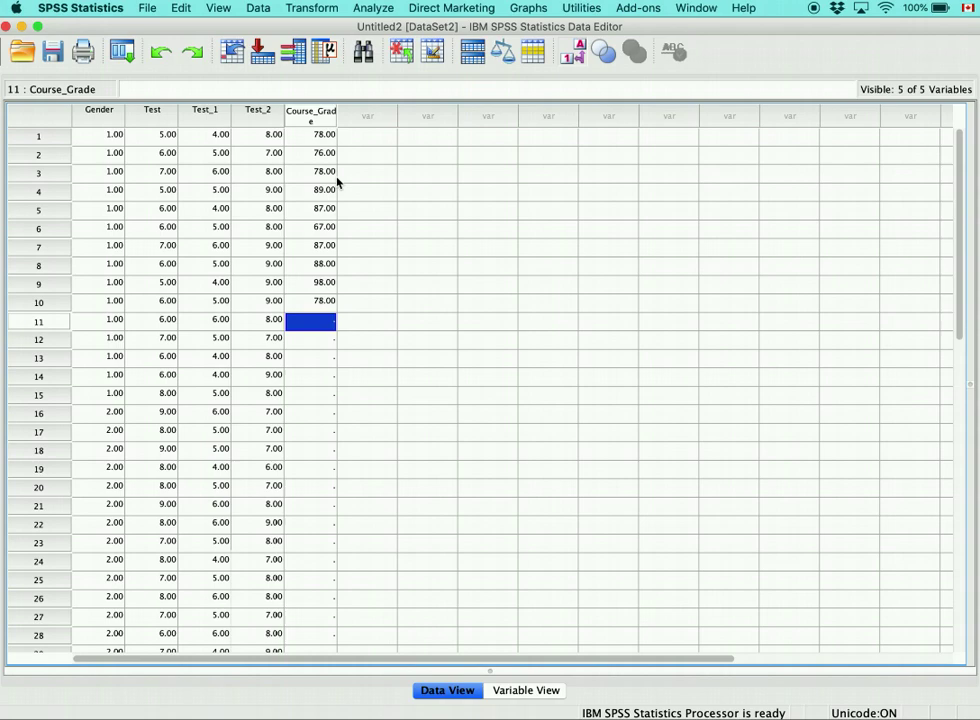
# Step: Fill in Course_Grade for cases 11 to 15 with 56, 76, 67, 87 and 89
pyautogui.write('56')
pyautogui.press('Return')
pyautogui.write('76')
pyautogui.press('Return')
pyautogui.write('67')
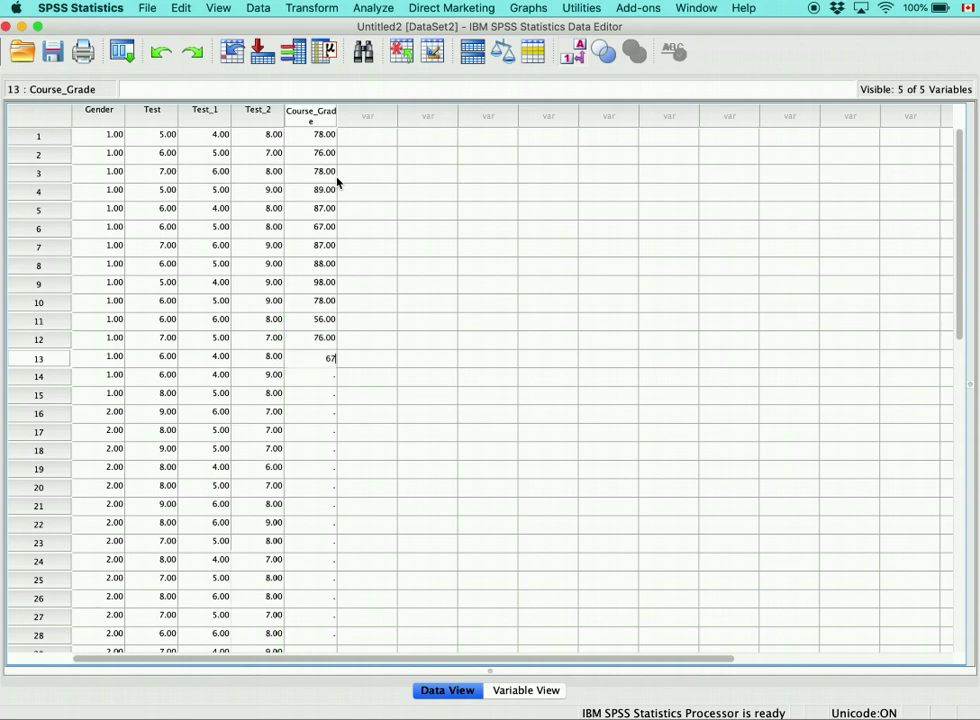
pyautogui.press('Return')
pyautogui.write('87')
pyautogui.press('Return')
pyautogui.write('89')
pyautogui.press('Return')
# Step: Fill in Course_Grade for cases 16 to 22 with 76, 77, 78, 67, 78, 76 and 97
pyautogui.write('76')
pyautogui.press('Return')
pyautogui.write('77')
pyautogui.press('Return')
pyautogui.write('78')
pyautogui.press('Return')
pyautogui.write('67')
pyautogui.press('Return')
pyautogui.write('78')
pyautogui.press('Return')
pyautogui.write('7')
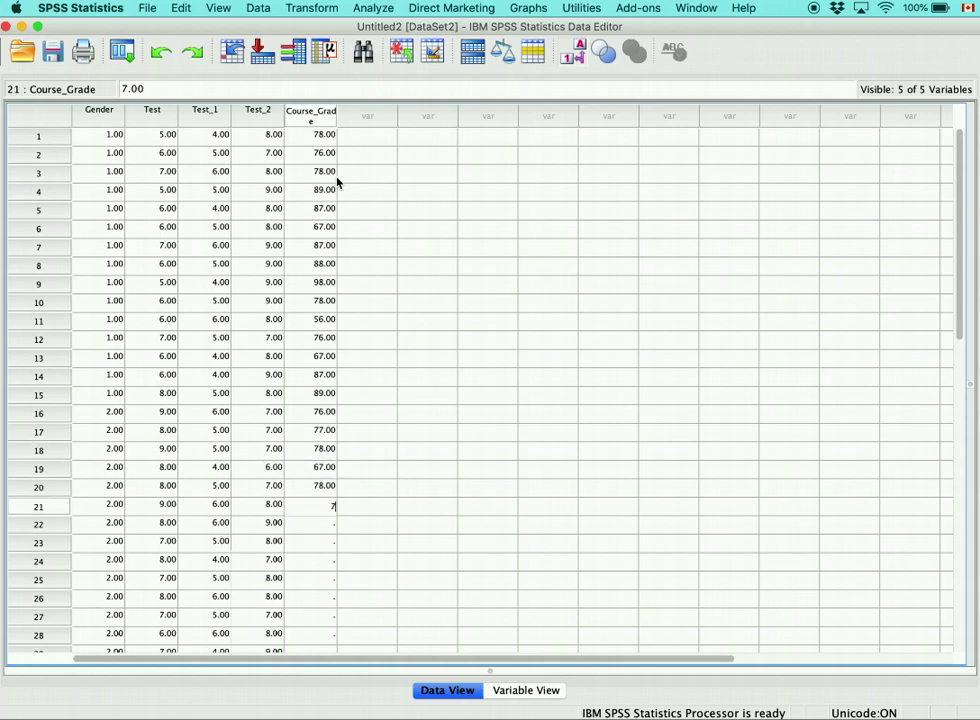
pyautogui.press('Return')
pyautogui.write('7')
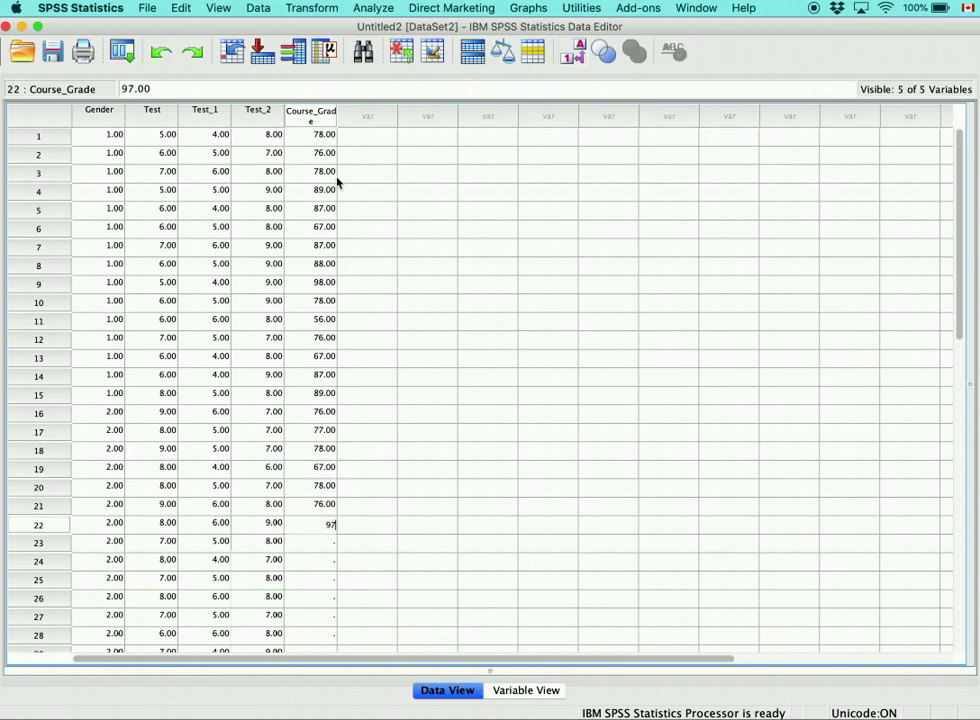
# Step: Copy the Course_Grade values of cases 3 to 13 and paste them from case 23 downward
pyautogui.click(322, 339)
pyautogui.moveTo(322, 134); pyautogui.dragTo(320, 376)
pyautogui.click(318, 543)
pyautogui.write('78.00 89.00 87.00 67.00 87.00 88.00 98.00 78.00 56.00 76.00 67.00')
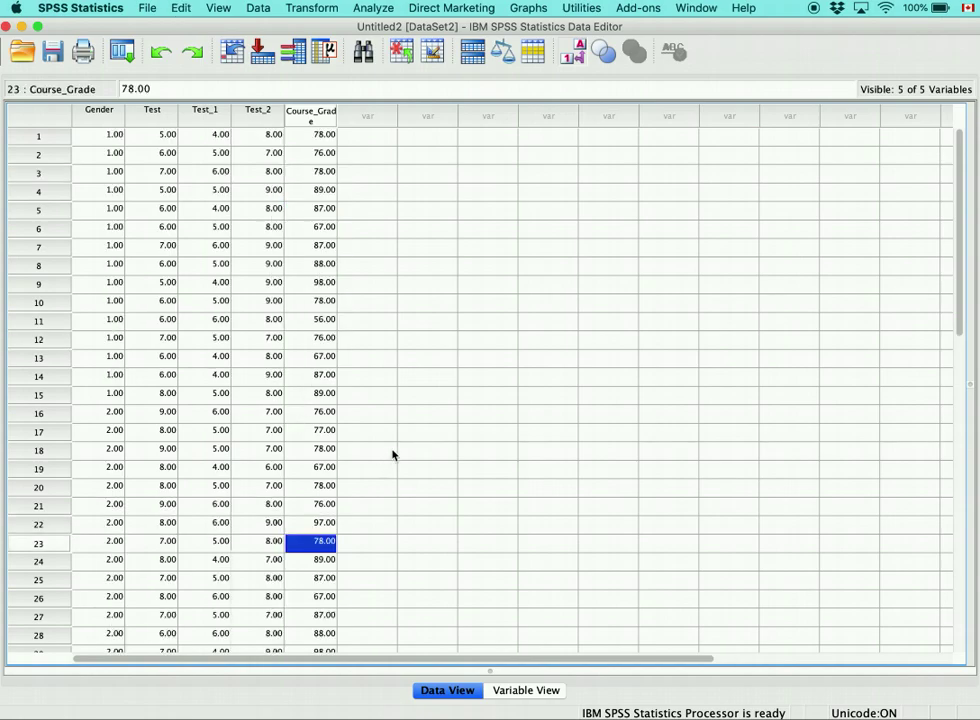
# Step: Delete the surplus cases 31 to 33 and widen the Course_Grade column so its name fits on one line
pyautogui.scroll(-6, 392, 453)
pyautogui.moveTo(40, 340)
pyautogui.mouseDown()
pyautogui.moveTo(42, 378)
pyautogui.moveTo(42, 358)
pyautogui.mouseUp()
pyautogui.rightClick(38, 379)
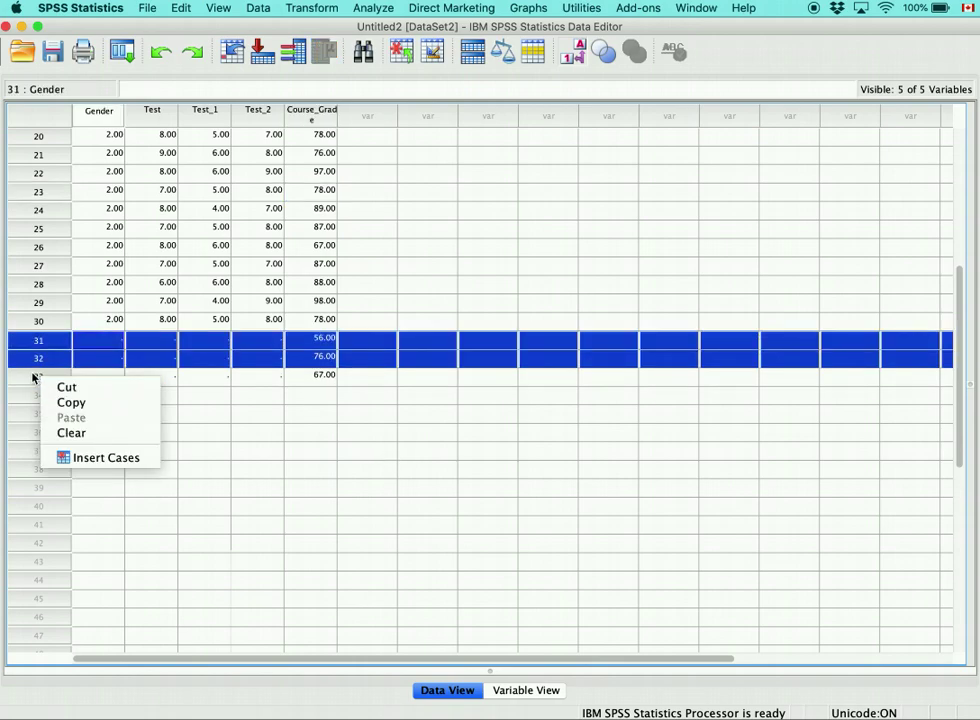
pyautogui.rightClick(33, 381)
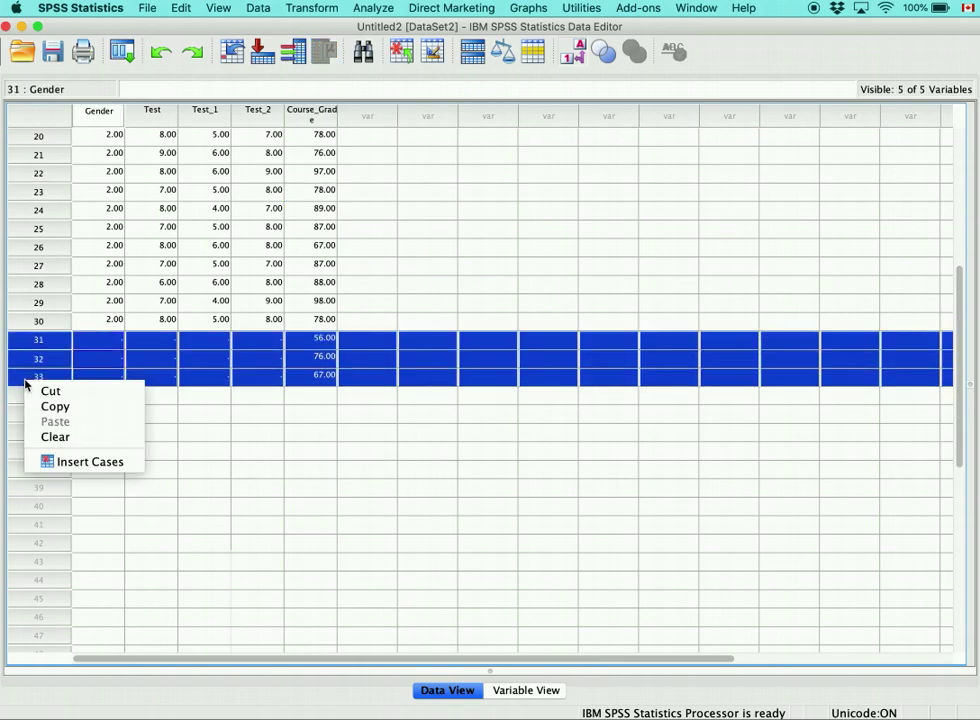
pyautogui.click(38, 437)
pyautogui.click(331, 347)
pyautogui.scroll(6, 332, 353)
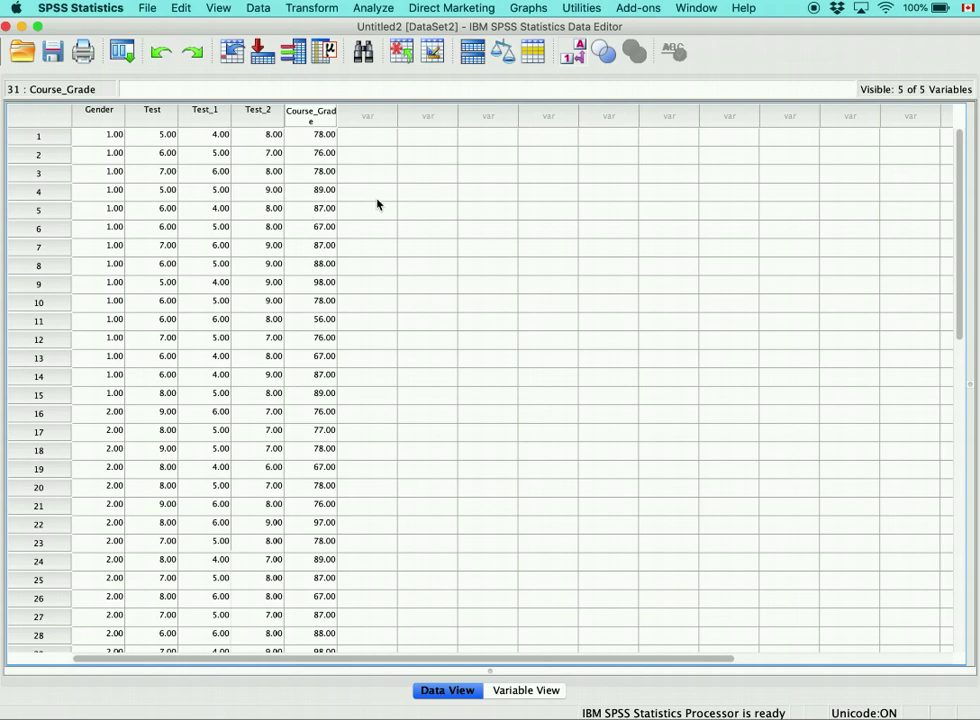
pyautogui.moveTo(336, 118); pyautogui.dragTo(339, 121)
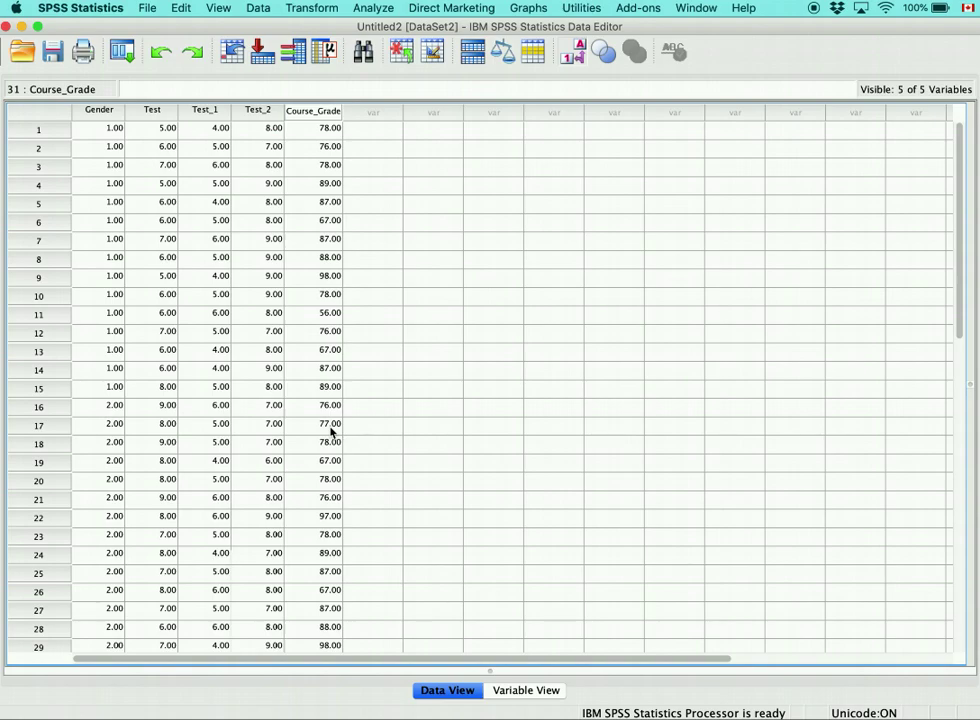
# Step: Set up a One-Sample T Test with the previous settings reset and Course_Grade as the test variable
pyautogui.click(376, 8)
pyautogui.moveTo(399, 44)
pyautogui.moveTo(410, 73)
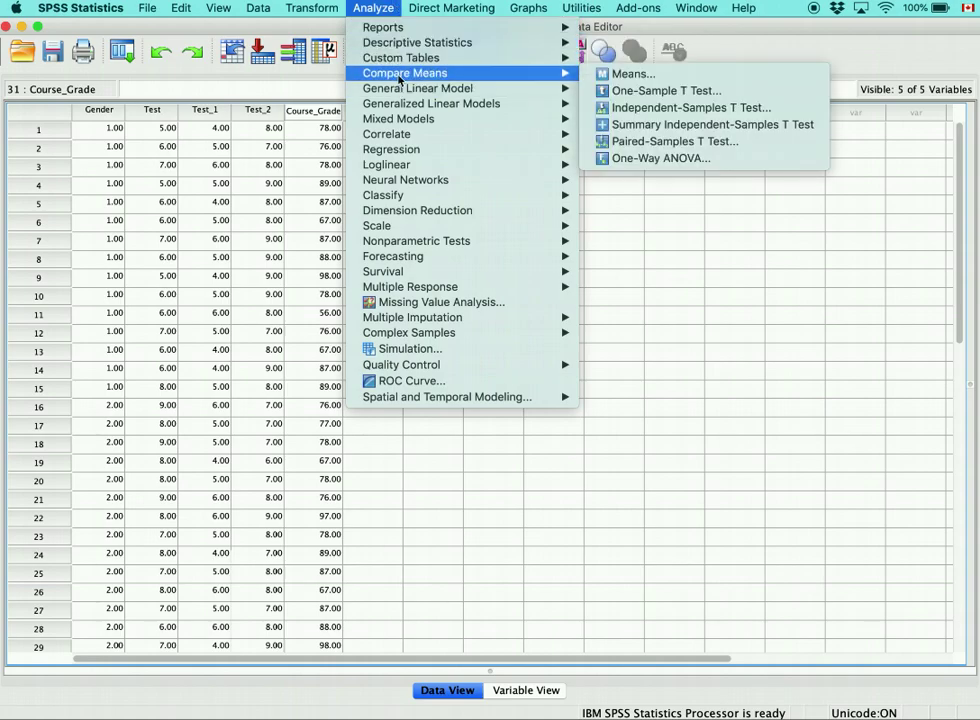
pyautogui.click(690, 96)
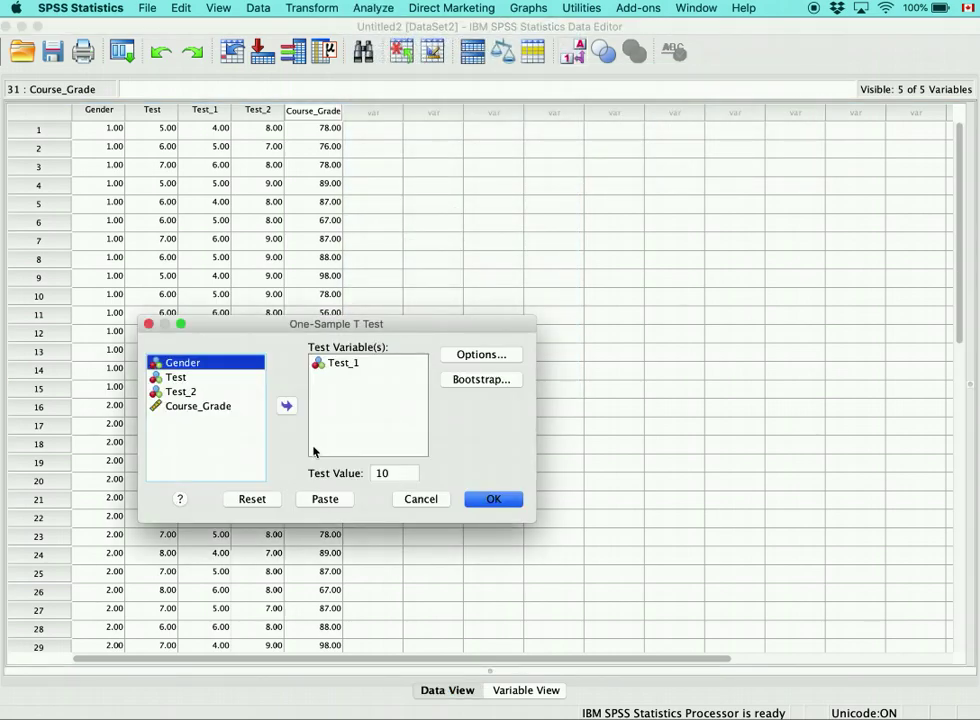
pyautogui.click(262, 502)
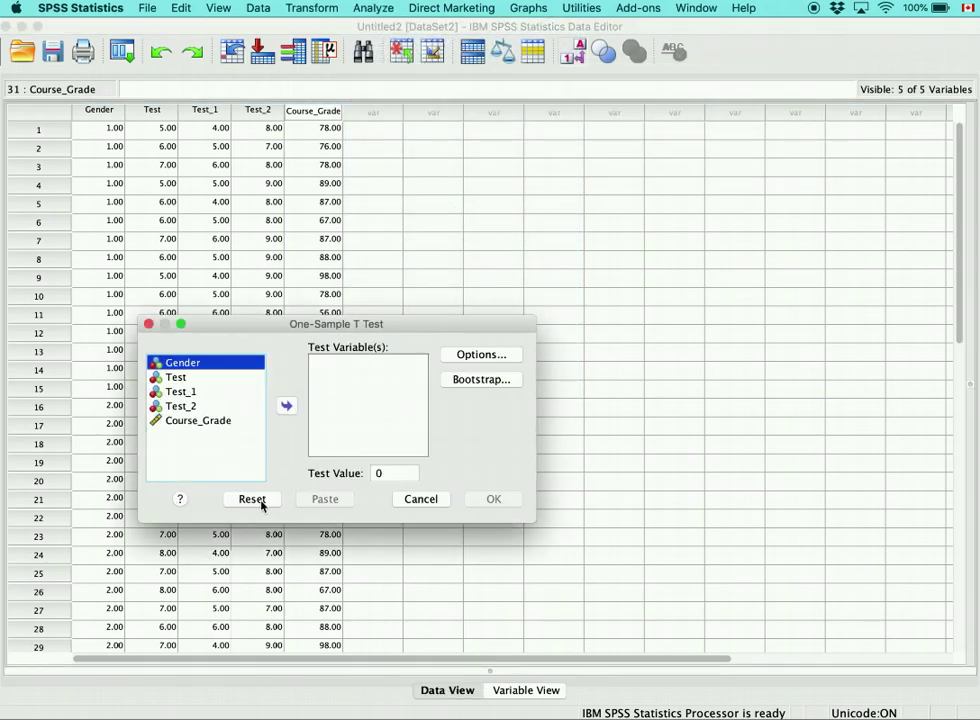
pyautogui.moveTo(383, 341); pyautogui.dragTo(516, 147)
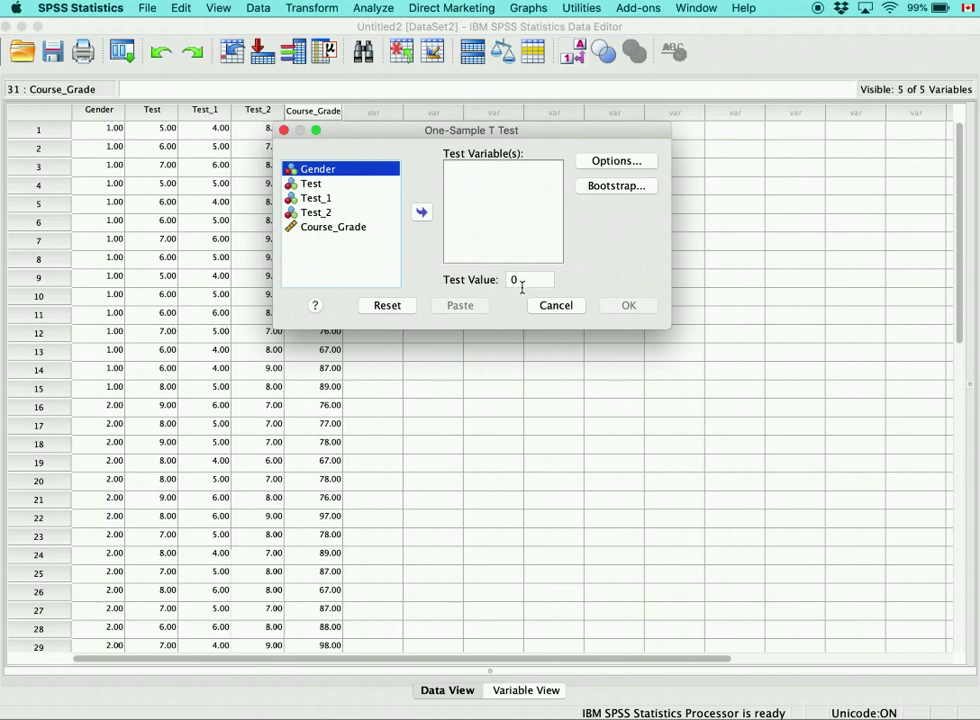
pyautogui.click(339, 227)
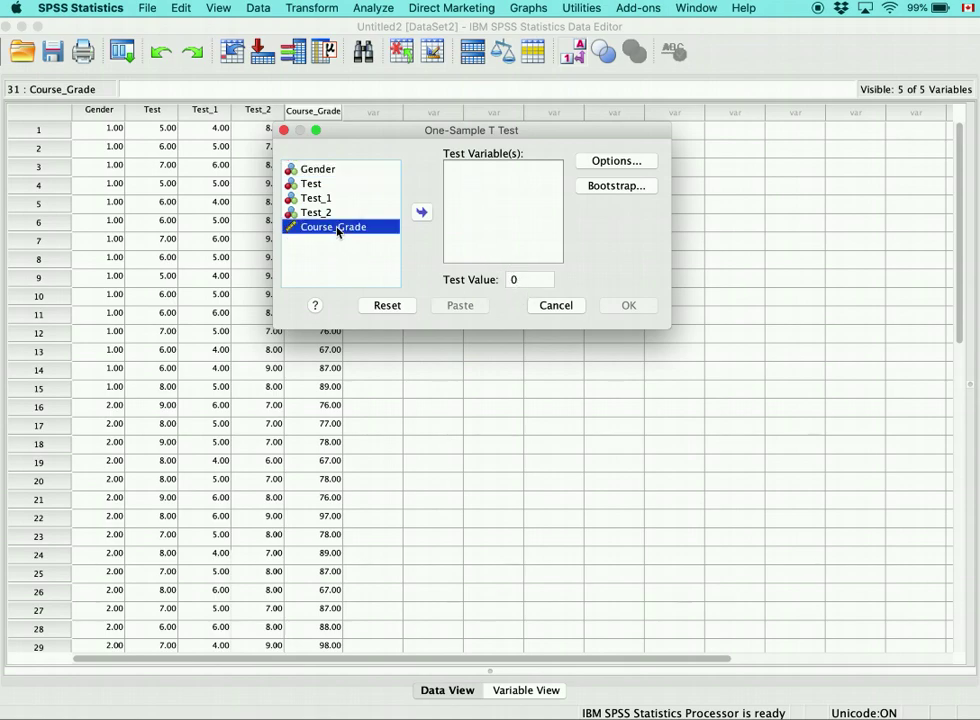
pyautogui.click(424, 214)
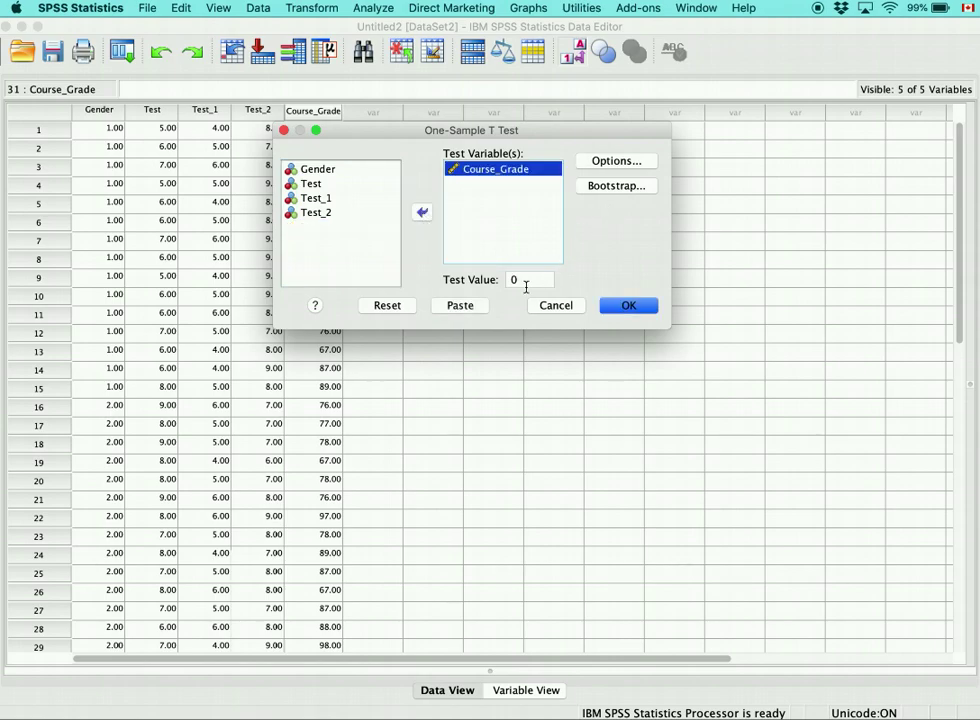
# Step: Run the test with a 95% confidence interval and a test value of 68, fitting the output window on screen
pyautogui.click(612, 163)
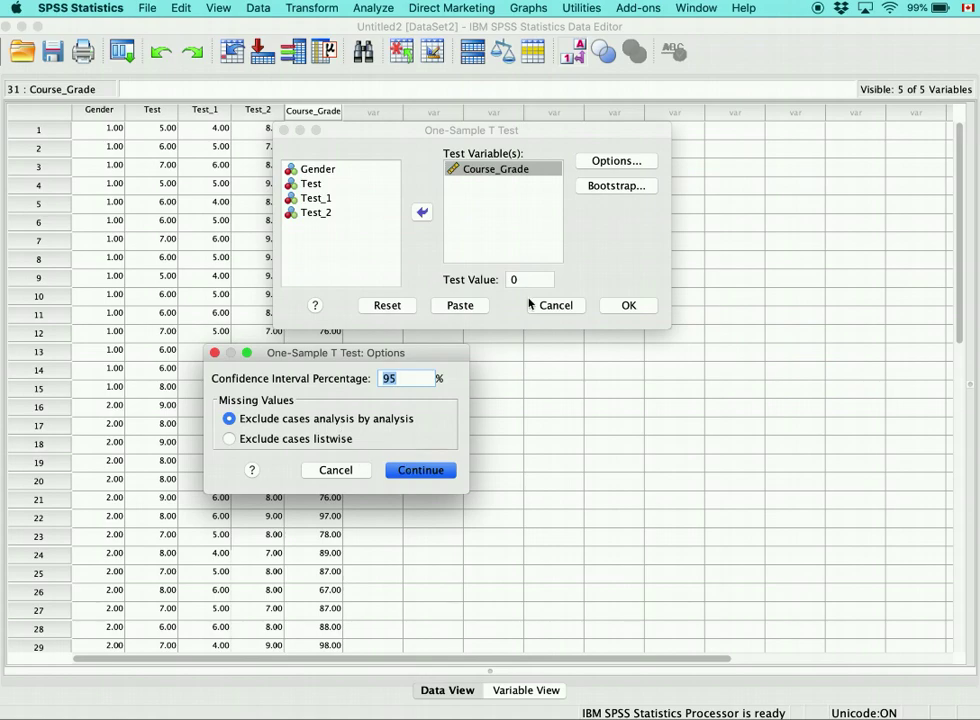
pyautogui.click(440, 471)
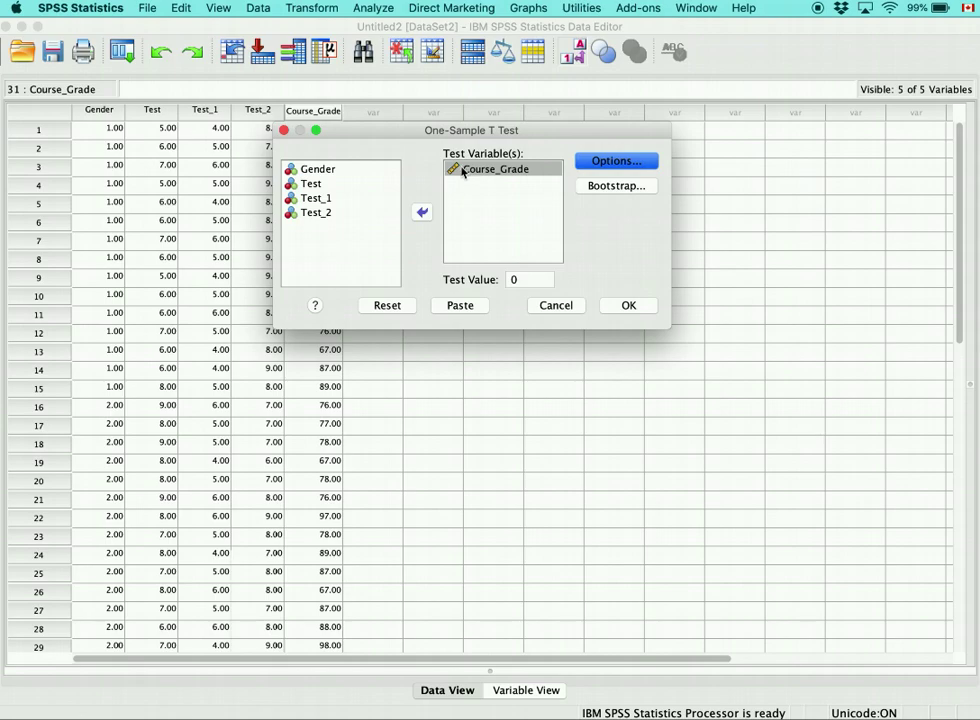
pyautogui.doubleClick(518, 279)
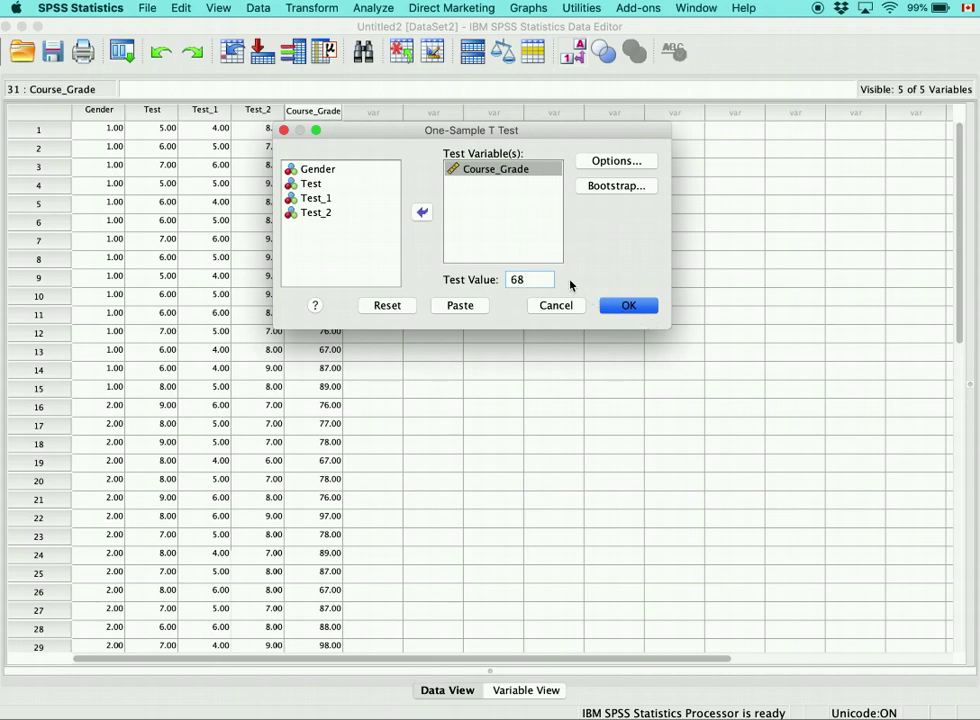
pyautogui.click(630, 306)
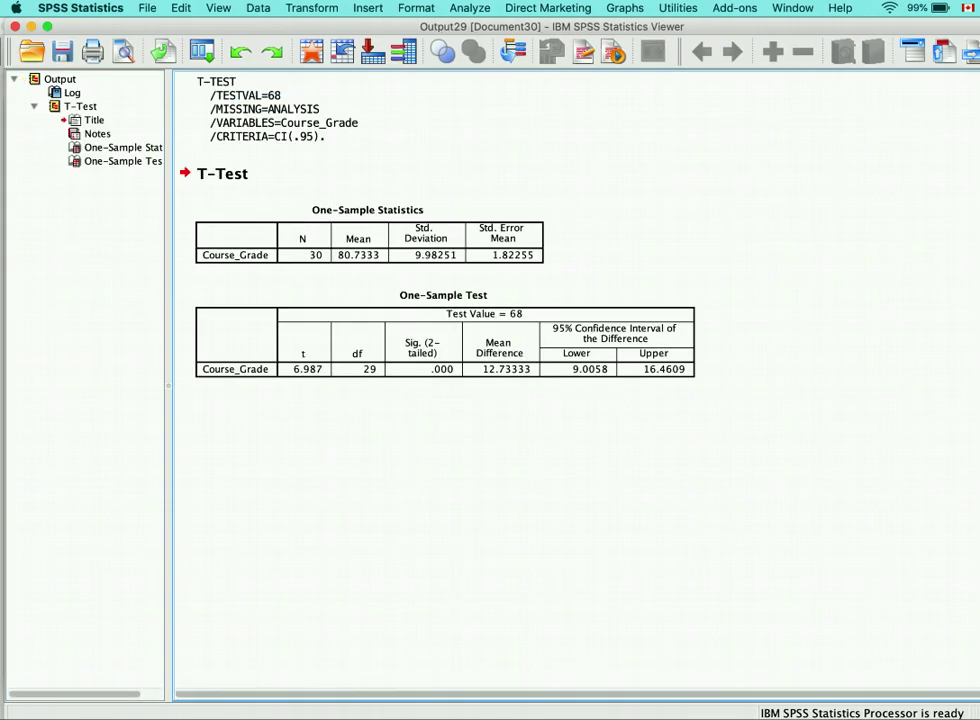
pyautogui.moveTo(978, 718)
pyautogui.mouseDown()
pyautogui.moveTo(937, 716)
pyautogui.moveTo(979, 718)
pyautogui.mouseUp()
# Step: Examine the One-Sample Statistics for Course_Grade, plus the test value, t and df in the One-Sample Test table
pyautogui.click(806, 157)
pyautogui.click(514, 363)
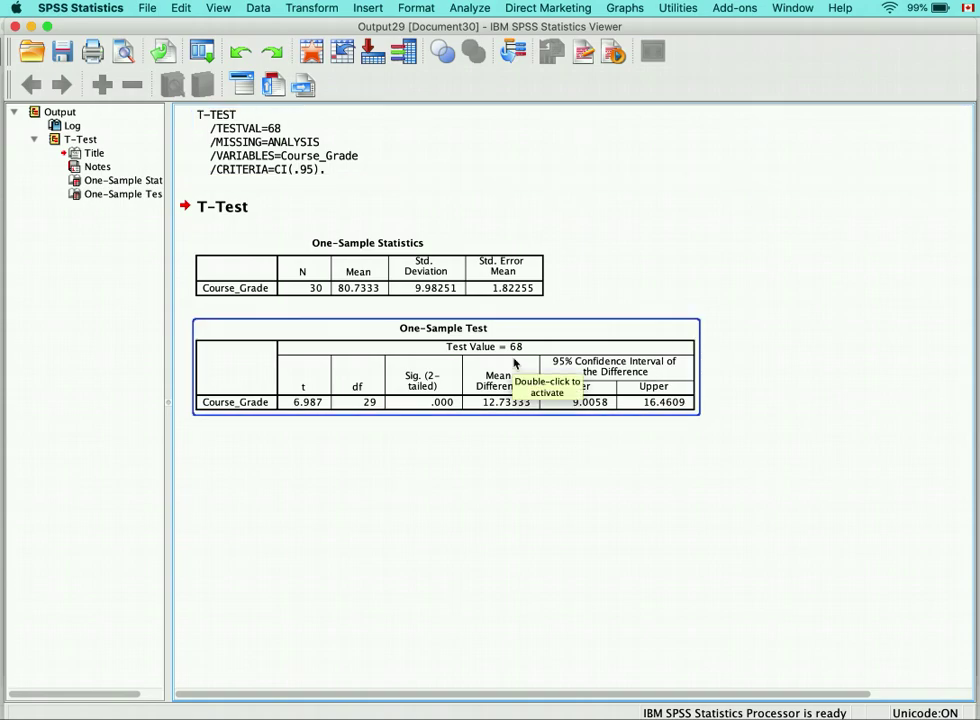
pyautogui.click(359, 475)
pyautogui.click(304, 302)
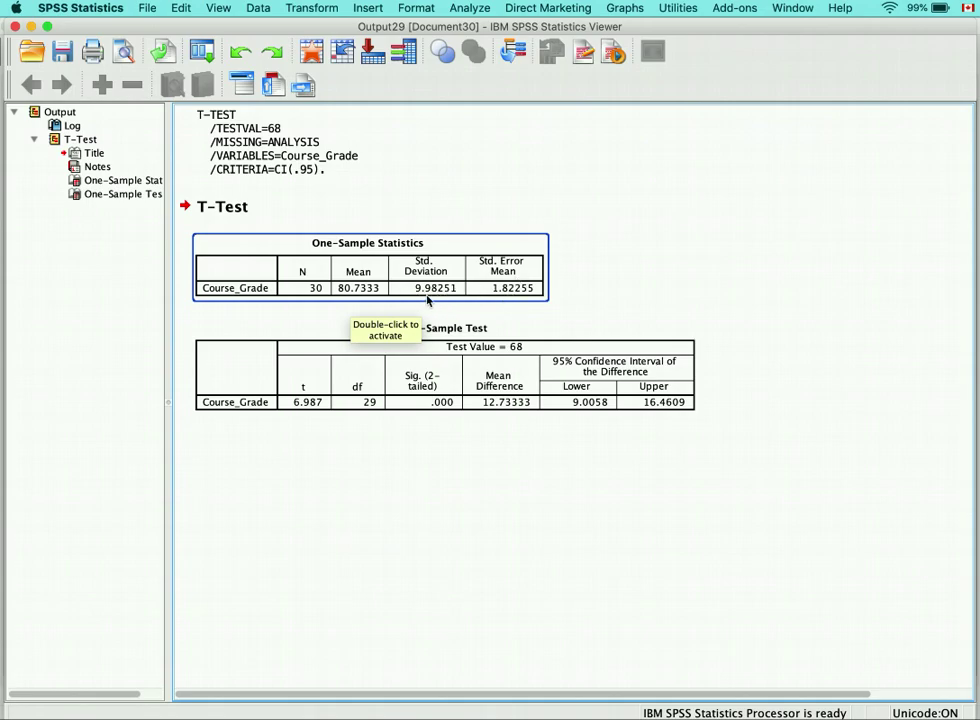
pyautogui.click(396, 499)
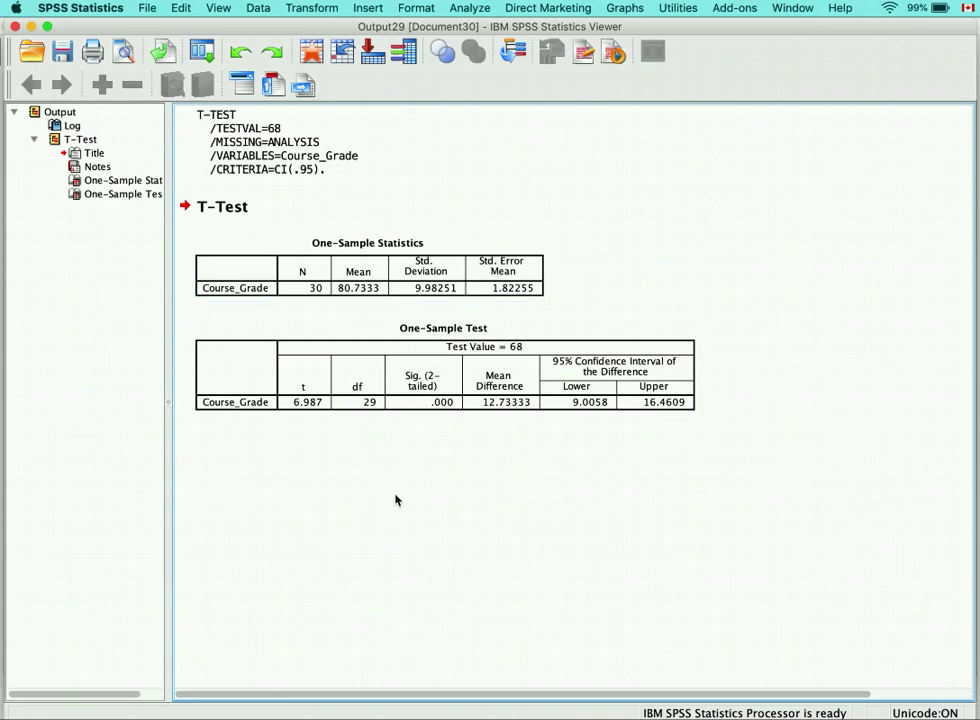
pyautogui.hscroll(3, 396, 500)
pyautogui.hscroll(-3, 396, 499)
pyautogui.click(456, 394)
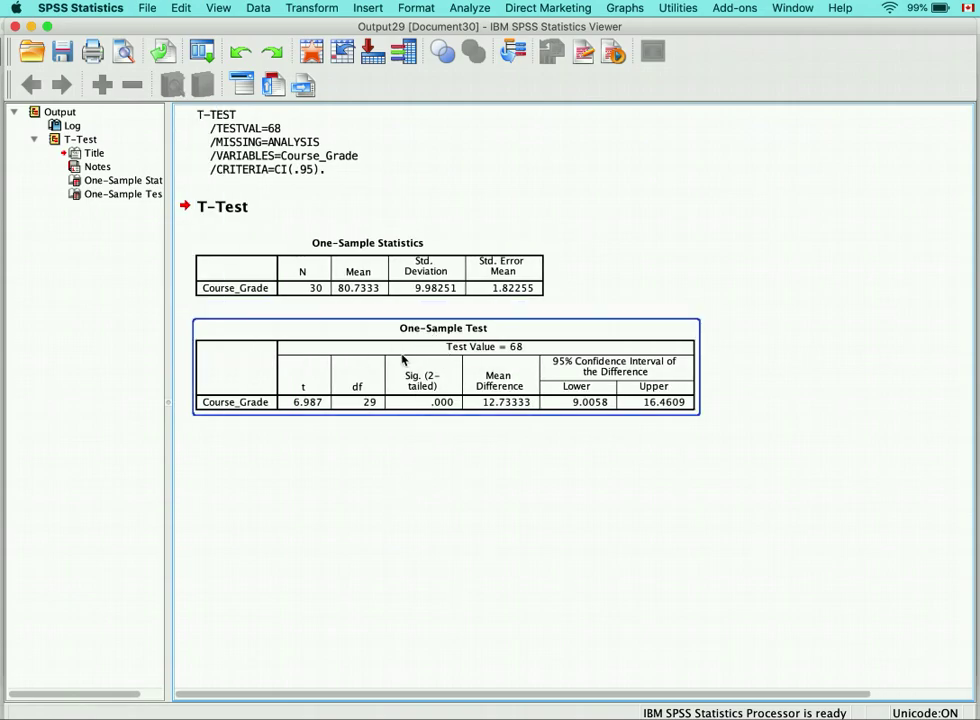
pyautogui.click(419, 423)
pyautogui.click(430, 343)
pyautogui.click(429, 430)
pyautogui.click(388, 386)
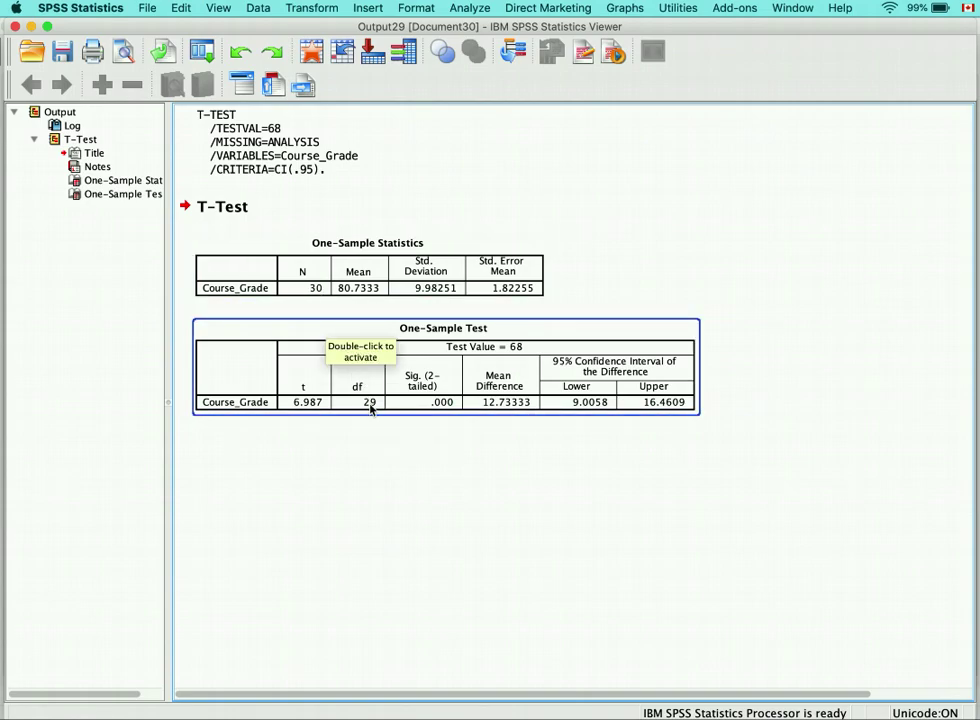
# Step: Open the One-Sample Test table for editing to read the exact Sig. (2-tailed) value, and close it unchanged
pyautogui.click(439, 402)
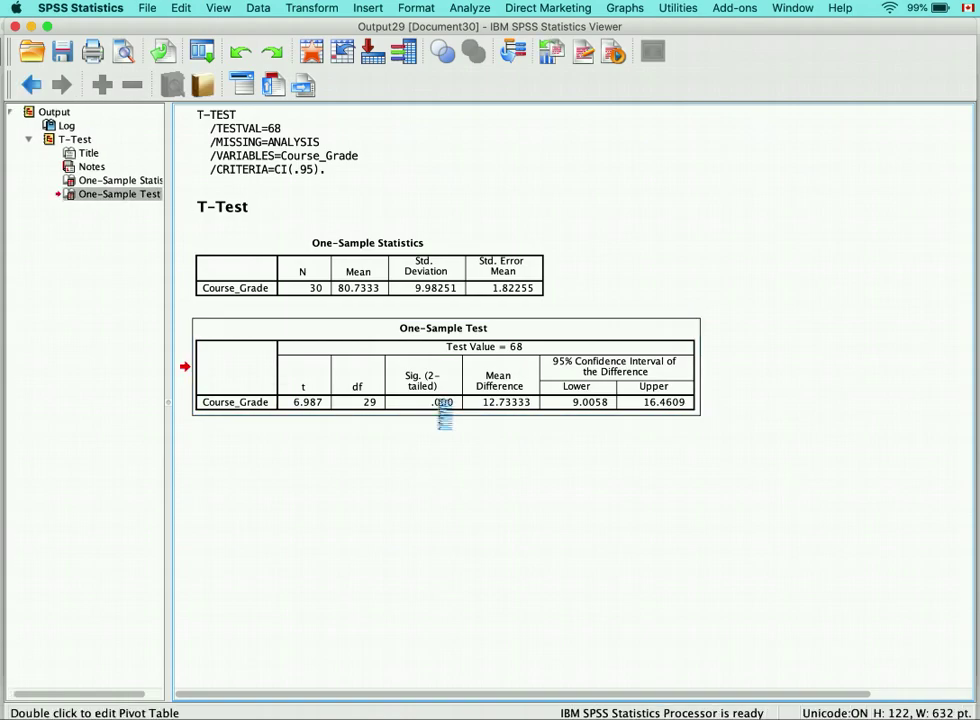
pyautogui.doubleClick(444, 410)
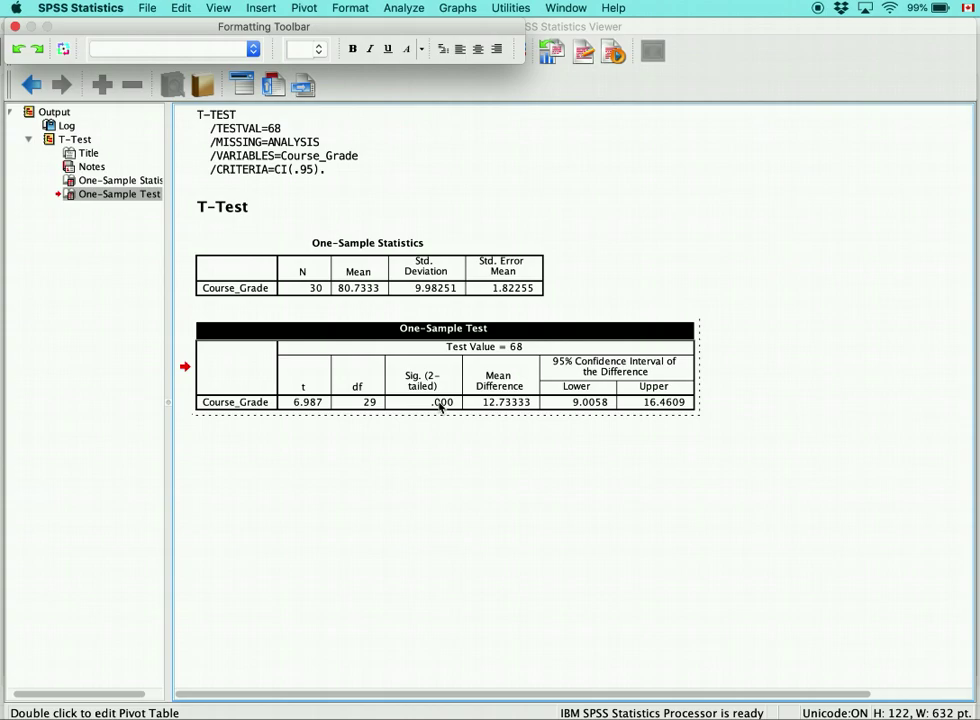
pyautogui.doubleClick(442, 404)
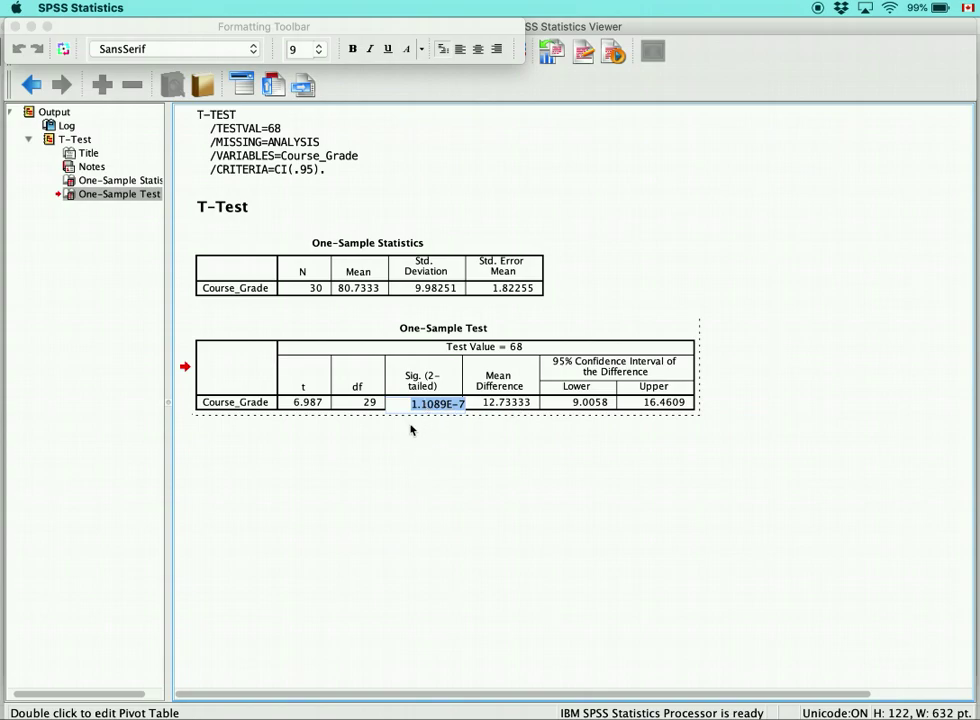
pyautogui.click(486, 420)
pyautogui.click(448, 396)
pyautogui.click(482, 420)
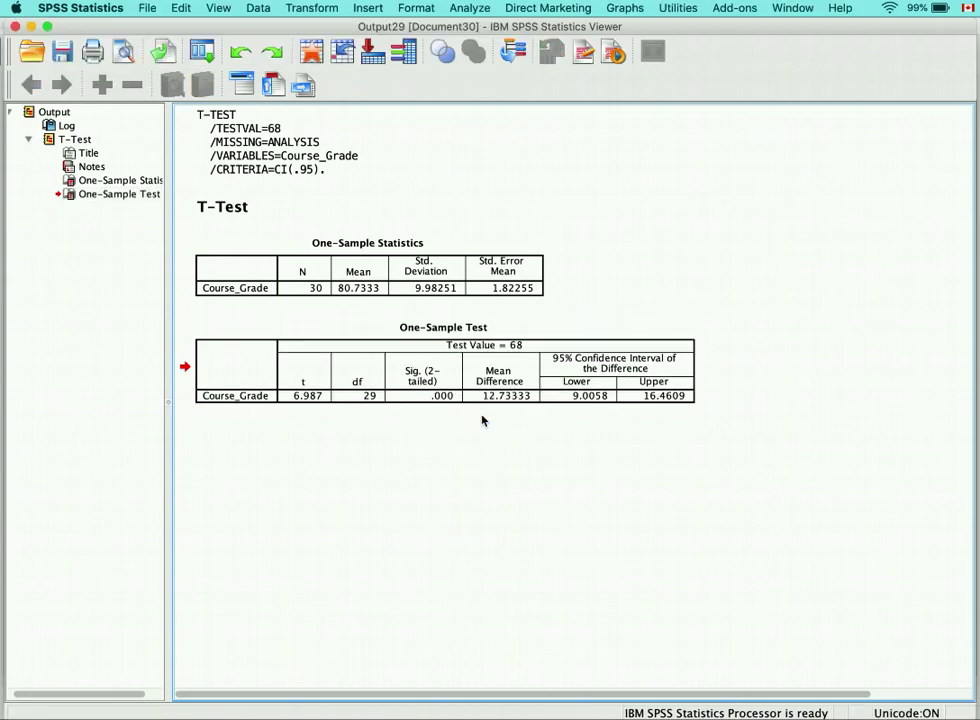
# Step: Compare the Course_Grade mean with the test value, and check the mean difference and its 95% confidence interval
pyautogui.click(444, 395)
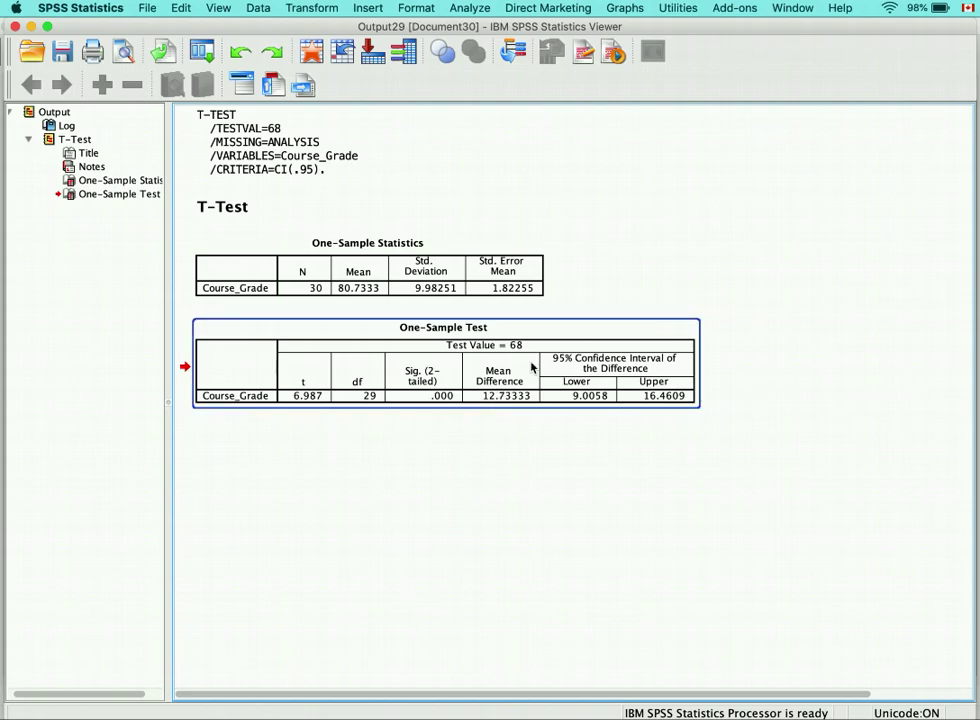
pyautogui.click(363, 299)
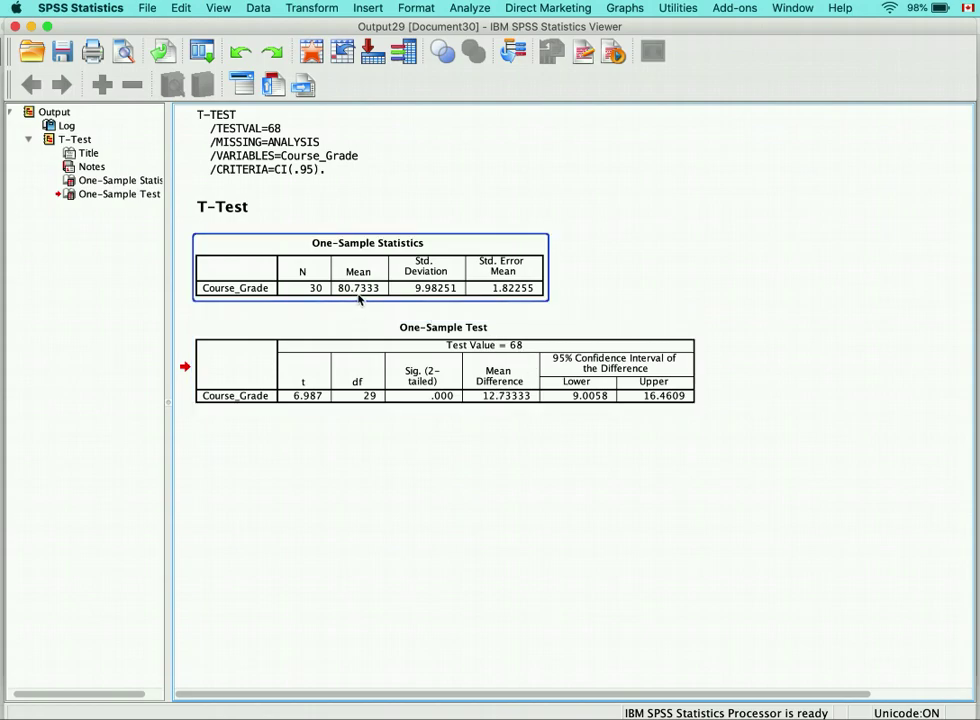
pyautogui.click(540, 429)
pyautogui.click(603, 403)
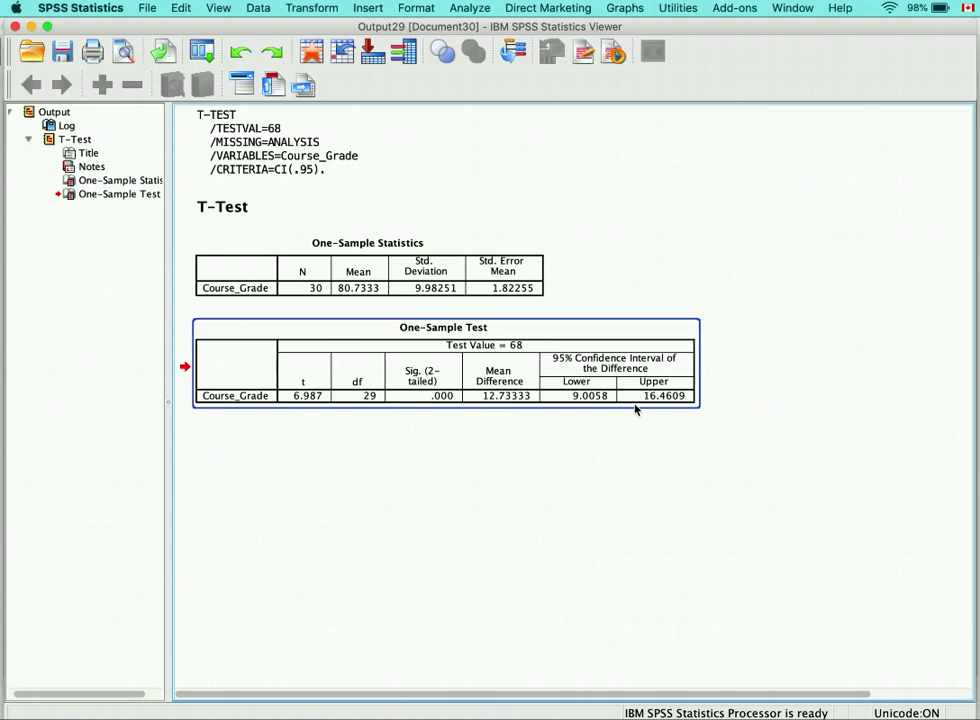
pyautogui.click(372, 291)
pyautogui.click(449, 337)
pyautogui.click(602, 422)
pyautogui.click(582, 403)
pyautogui.click(535, 462)
pyautogui.click(564, 395)
pyautogui.click(289, 422)
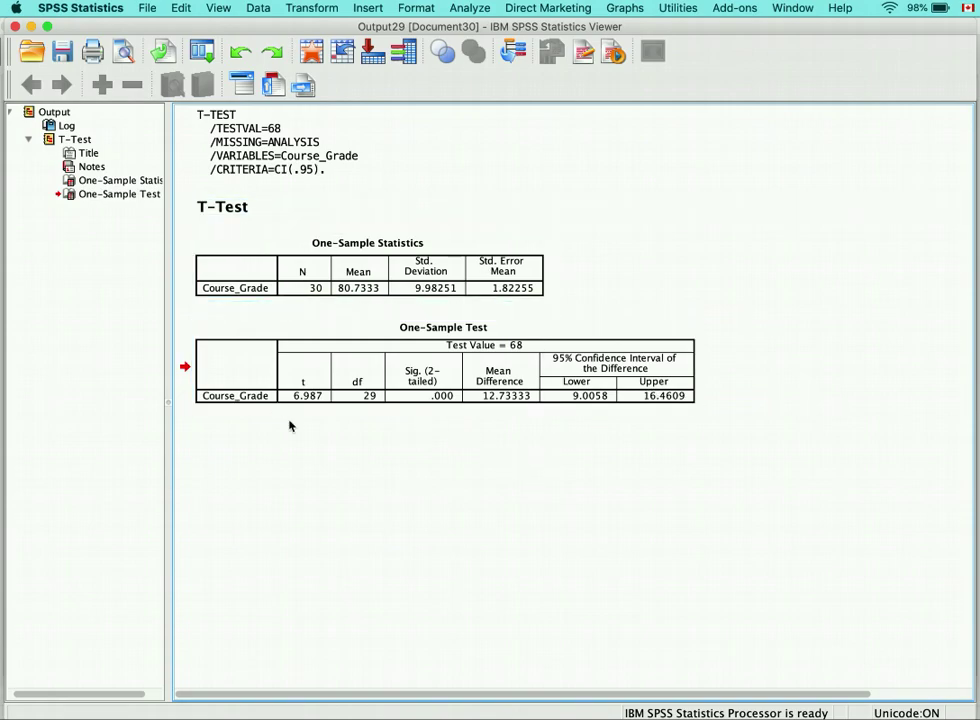
# Step: Review the sample size, mean and standard deviation together with the t test results for reporting
pyautogui.click(281, 296)
pyautogui.click(396, 387)
pyautogui.click(381, 313)
pyautogui.click(418, 298)
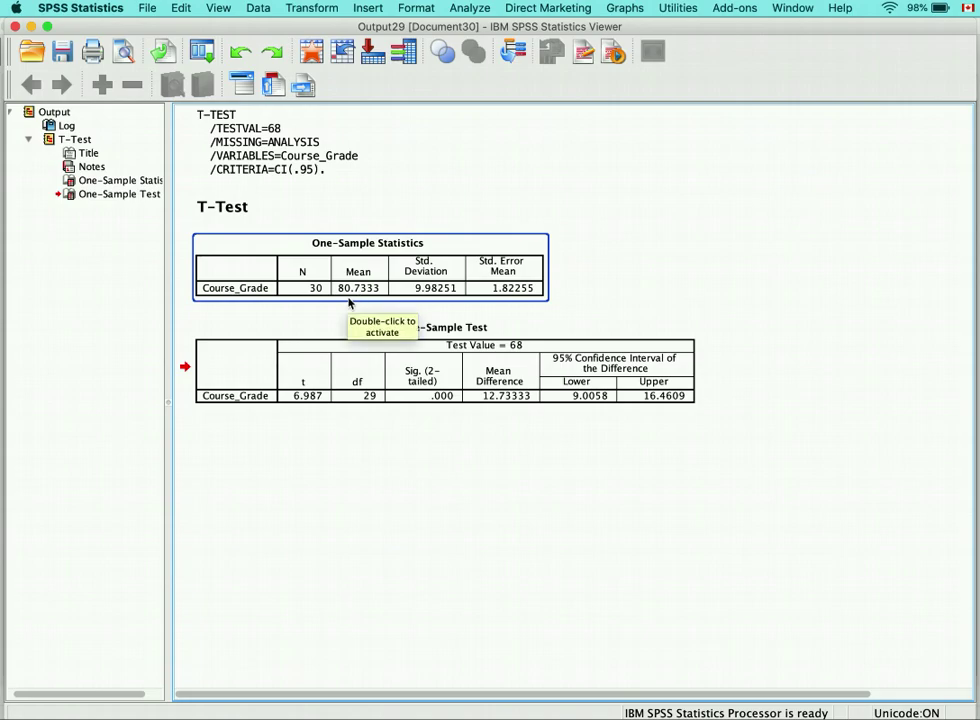
pyautogui.click(351, 312)
pyautogui.click(520, 372)
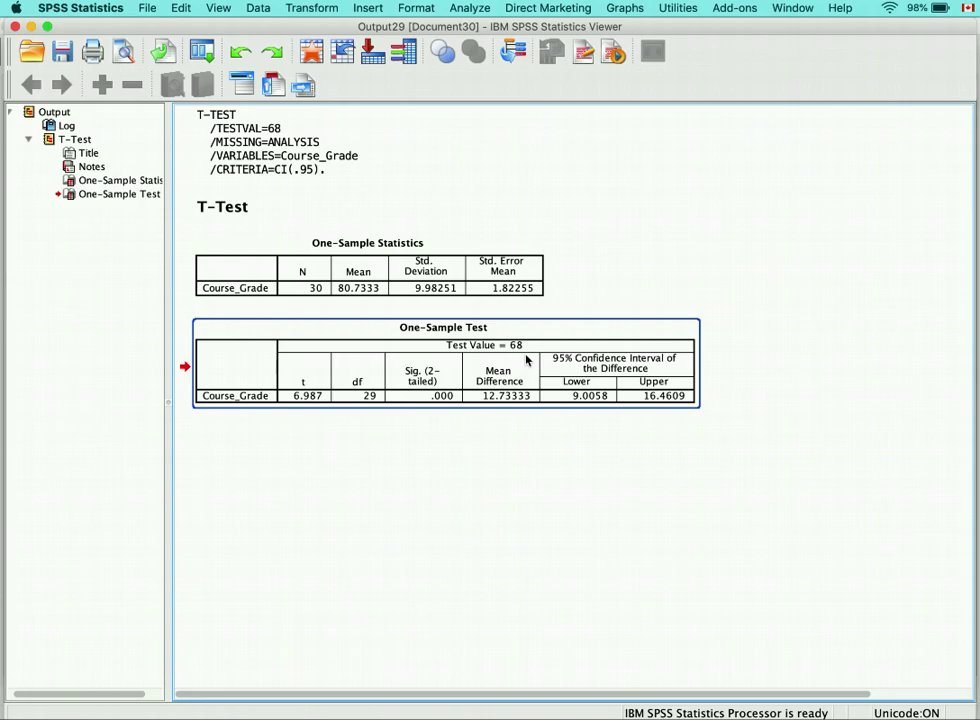
pyautogui.click(330, 422)
pyautogui.click(330, 398)
pyautogui.click(361, 597)
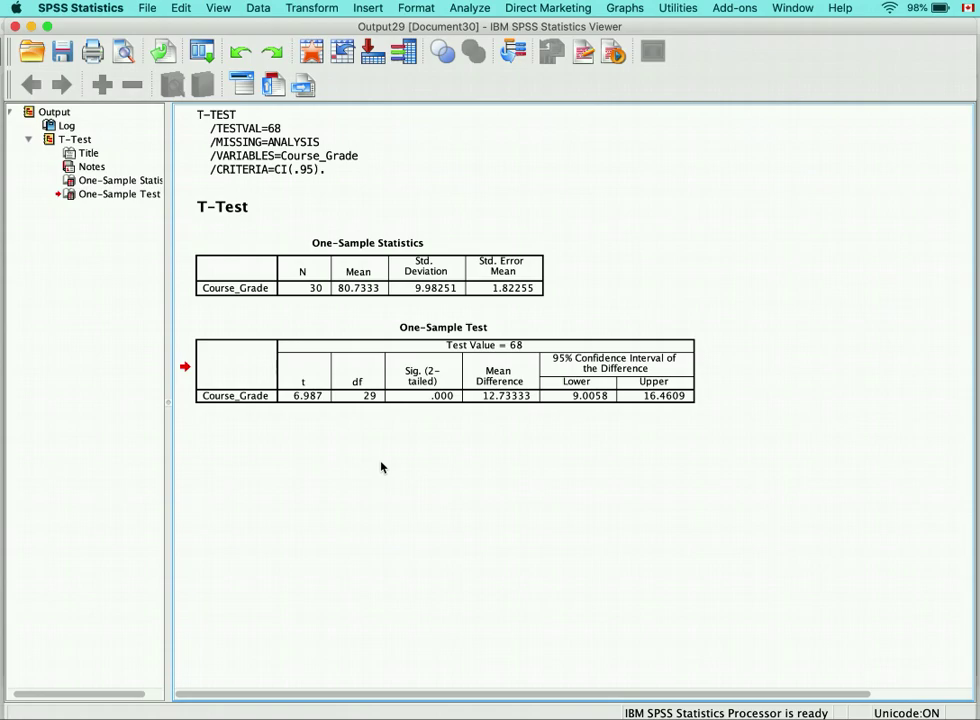